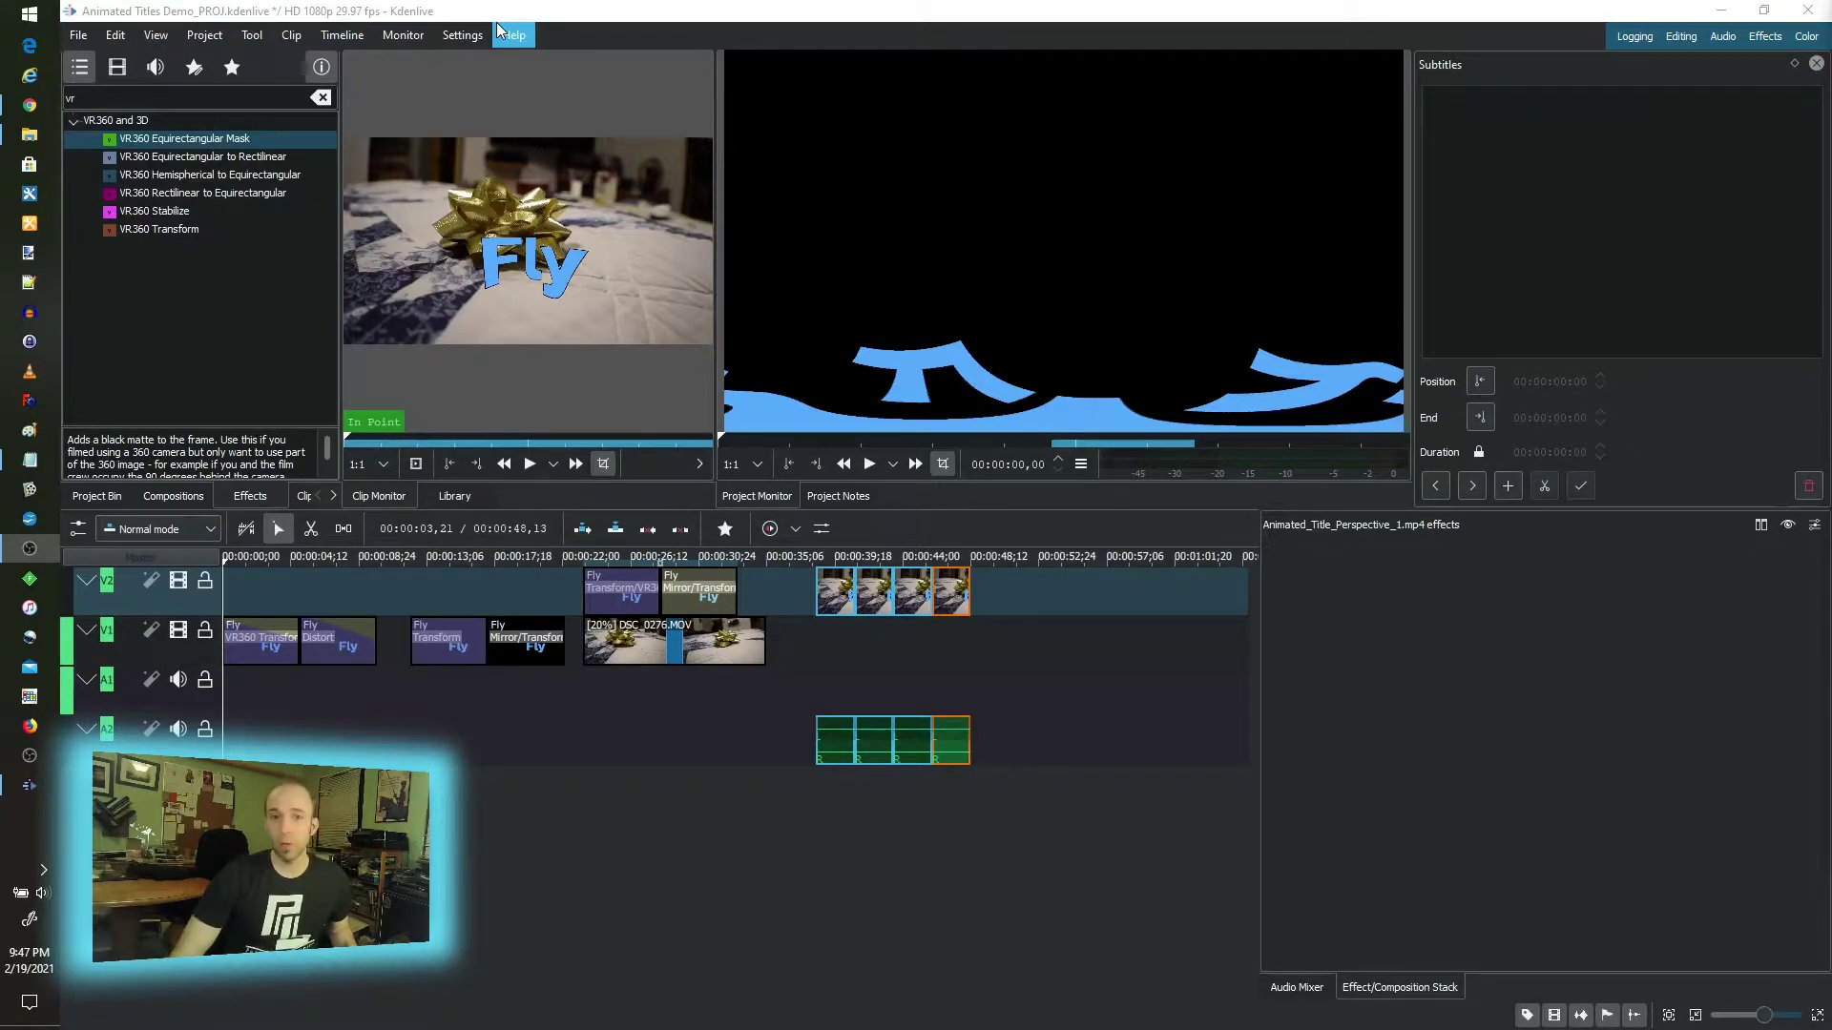
Confirm Kdenlive version 20.12.1 in Help > About, then show the Project Bin clips
left_click(513, 38)
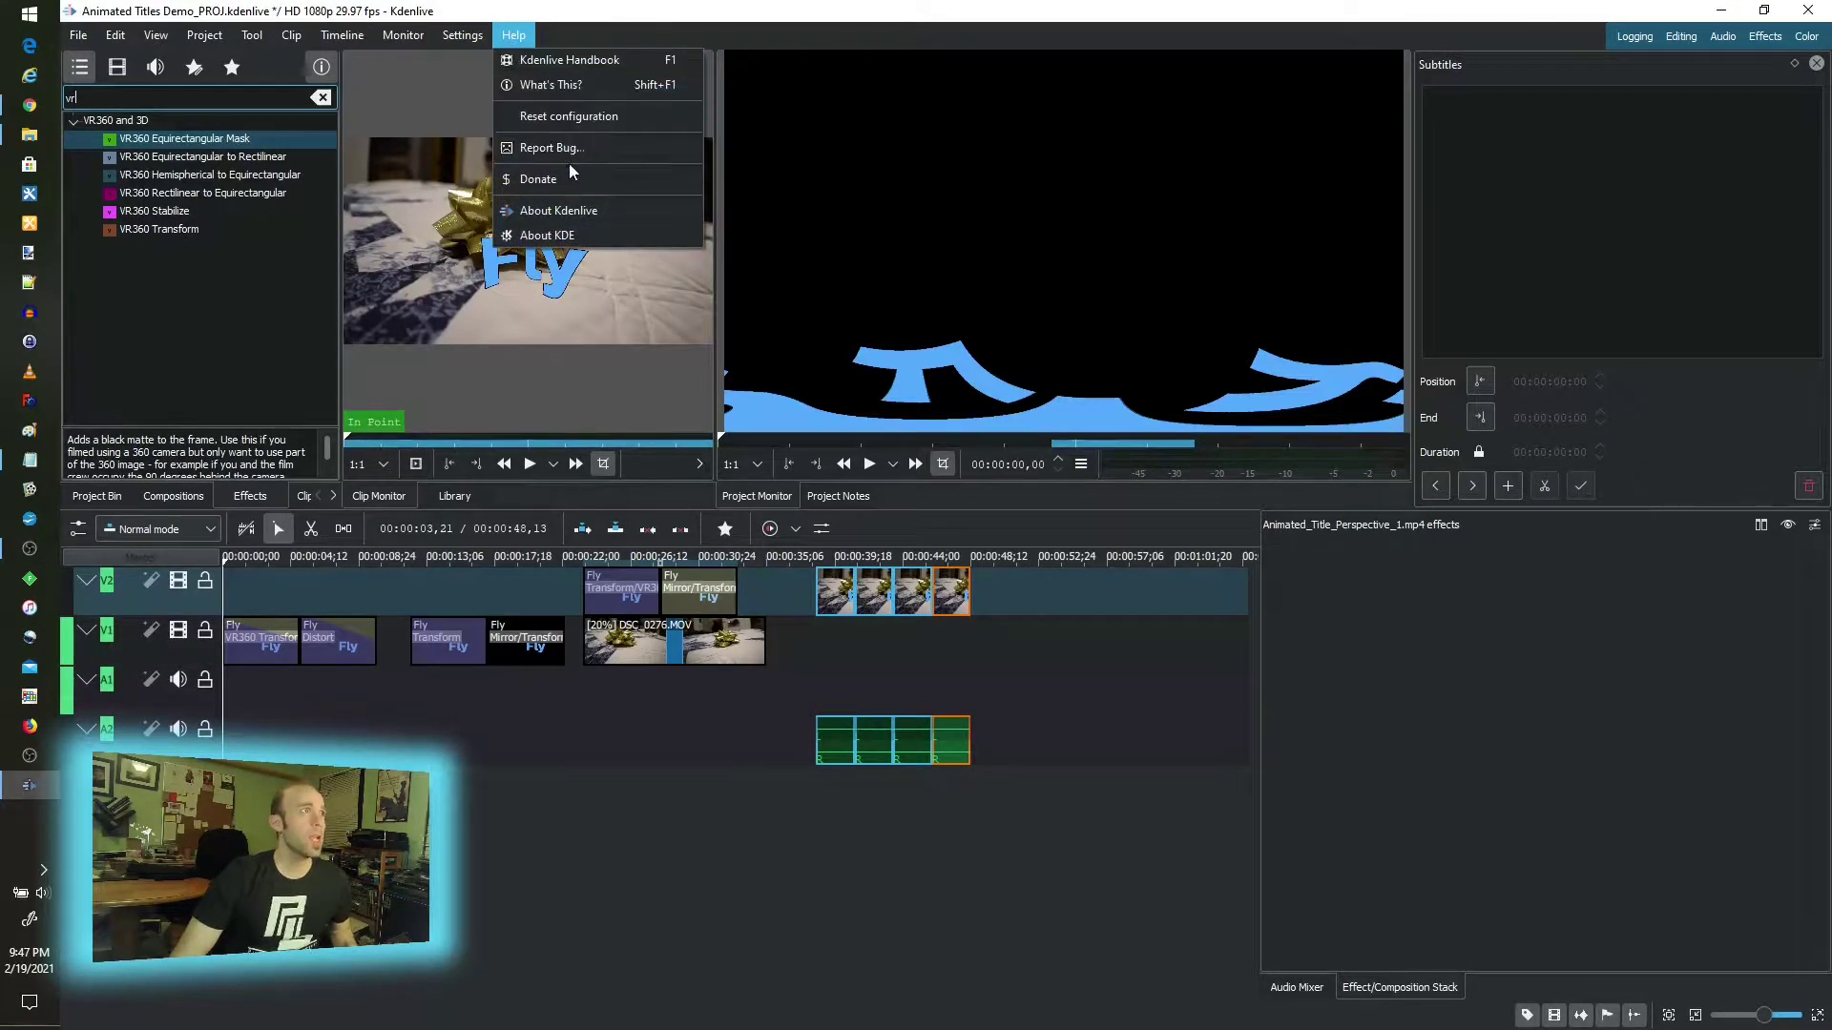
left_click(586, 208)
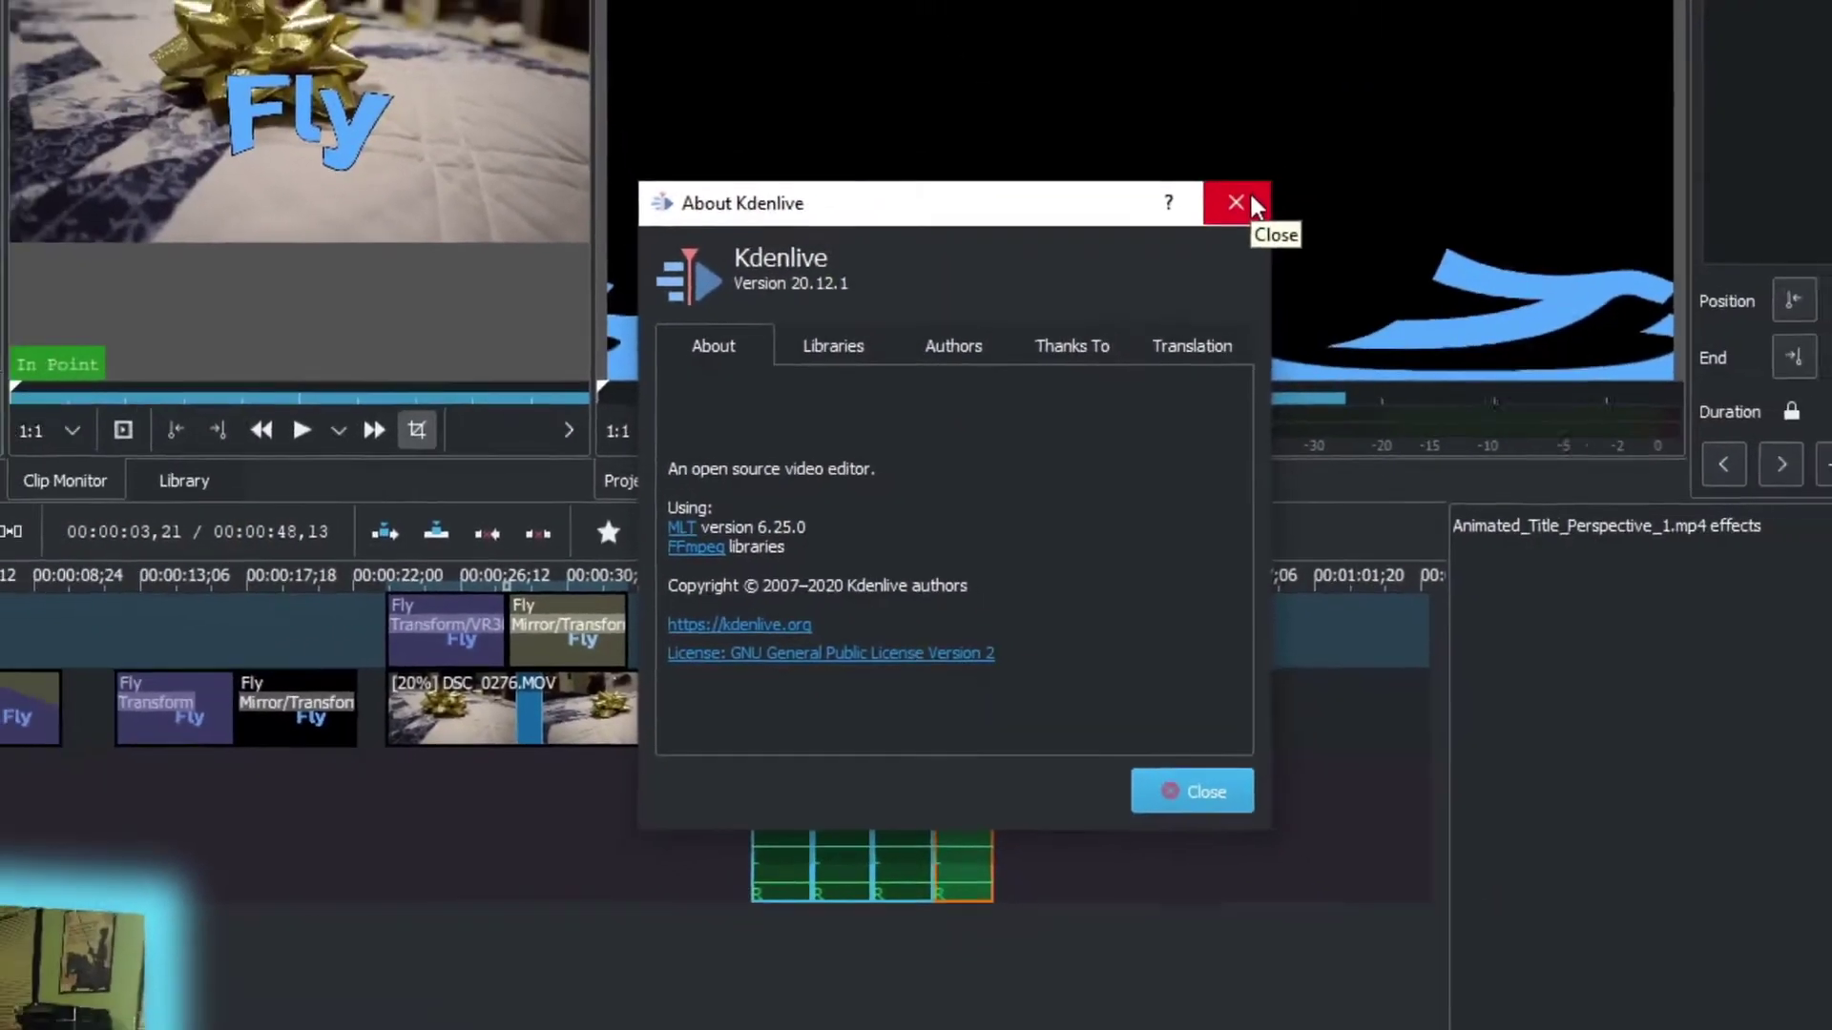
left_click(1355, 83)
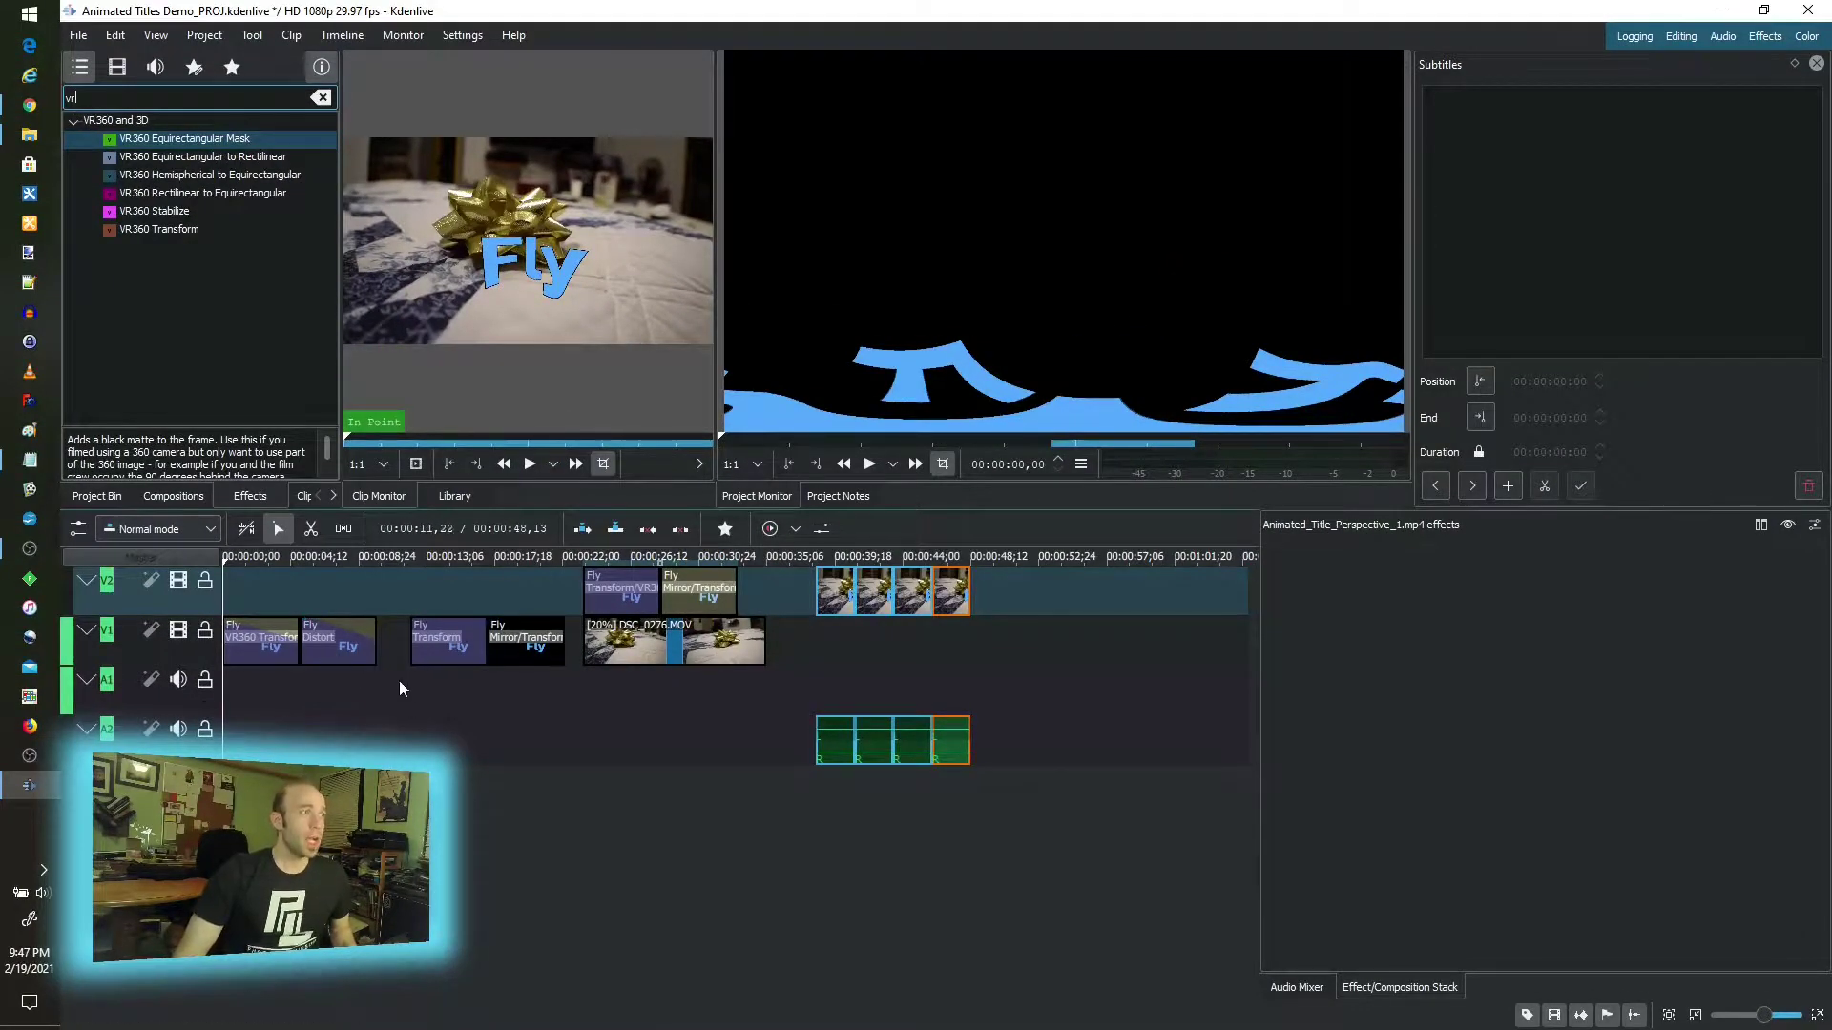
left_click(99, 496)
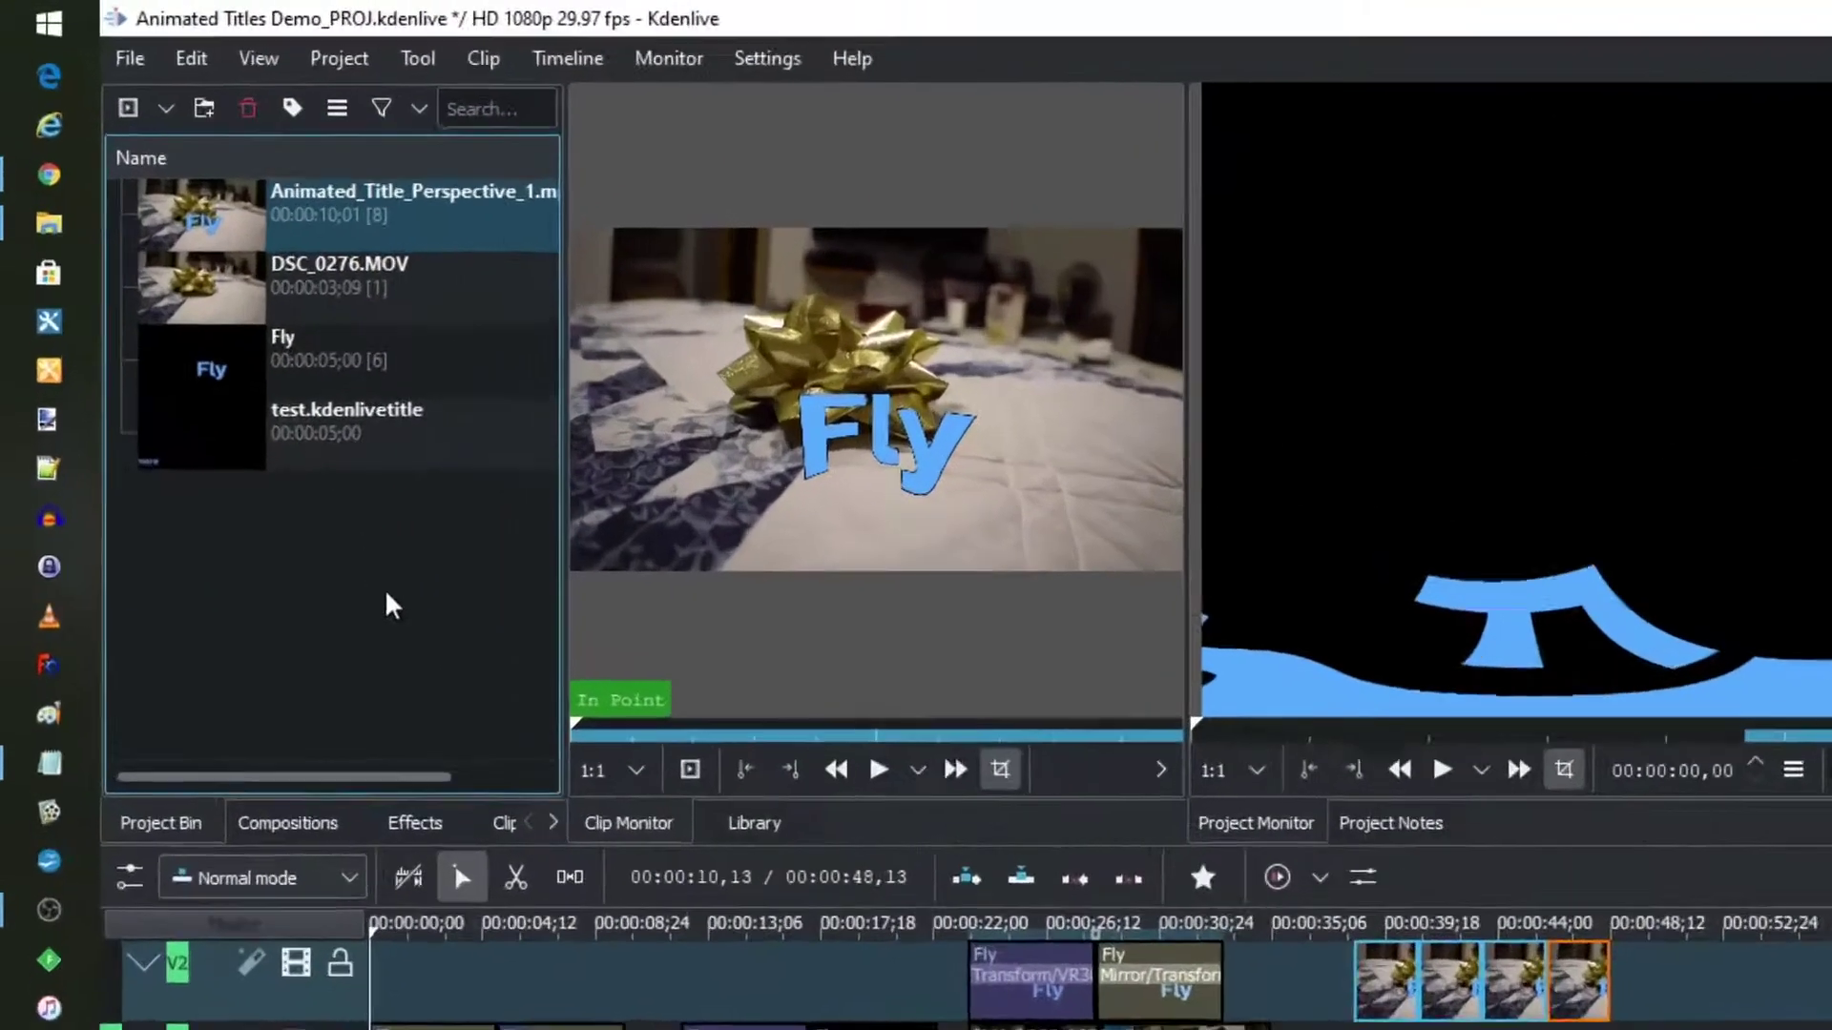
Create a new title clip with a text item reading 'Start' on its canvas
right_click(232, 359)
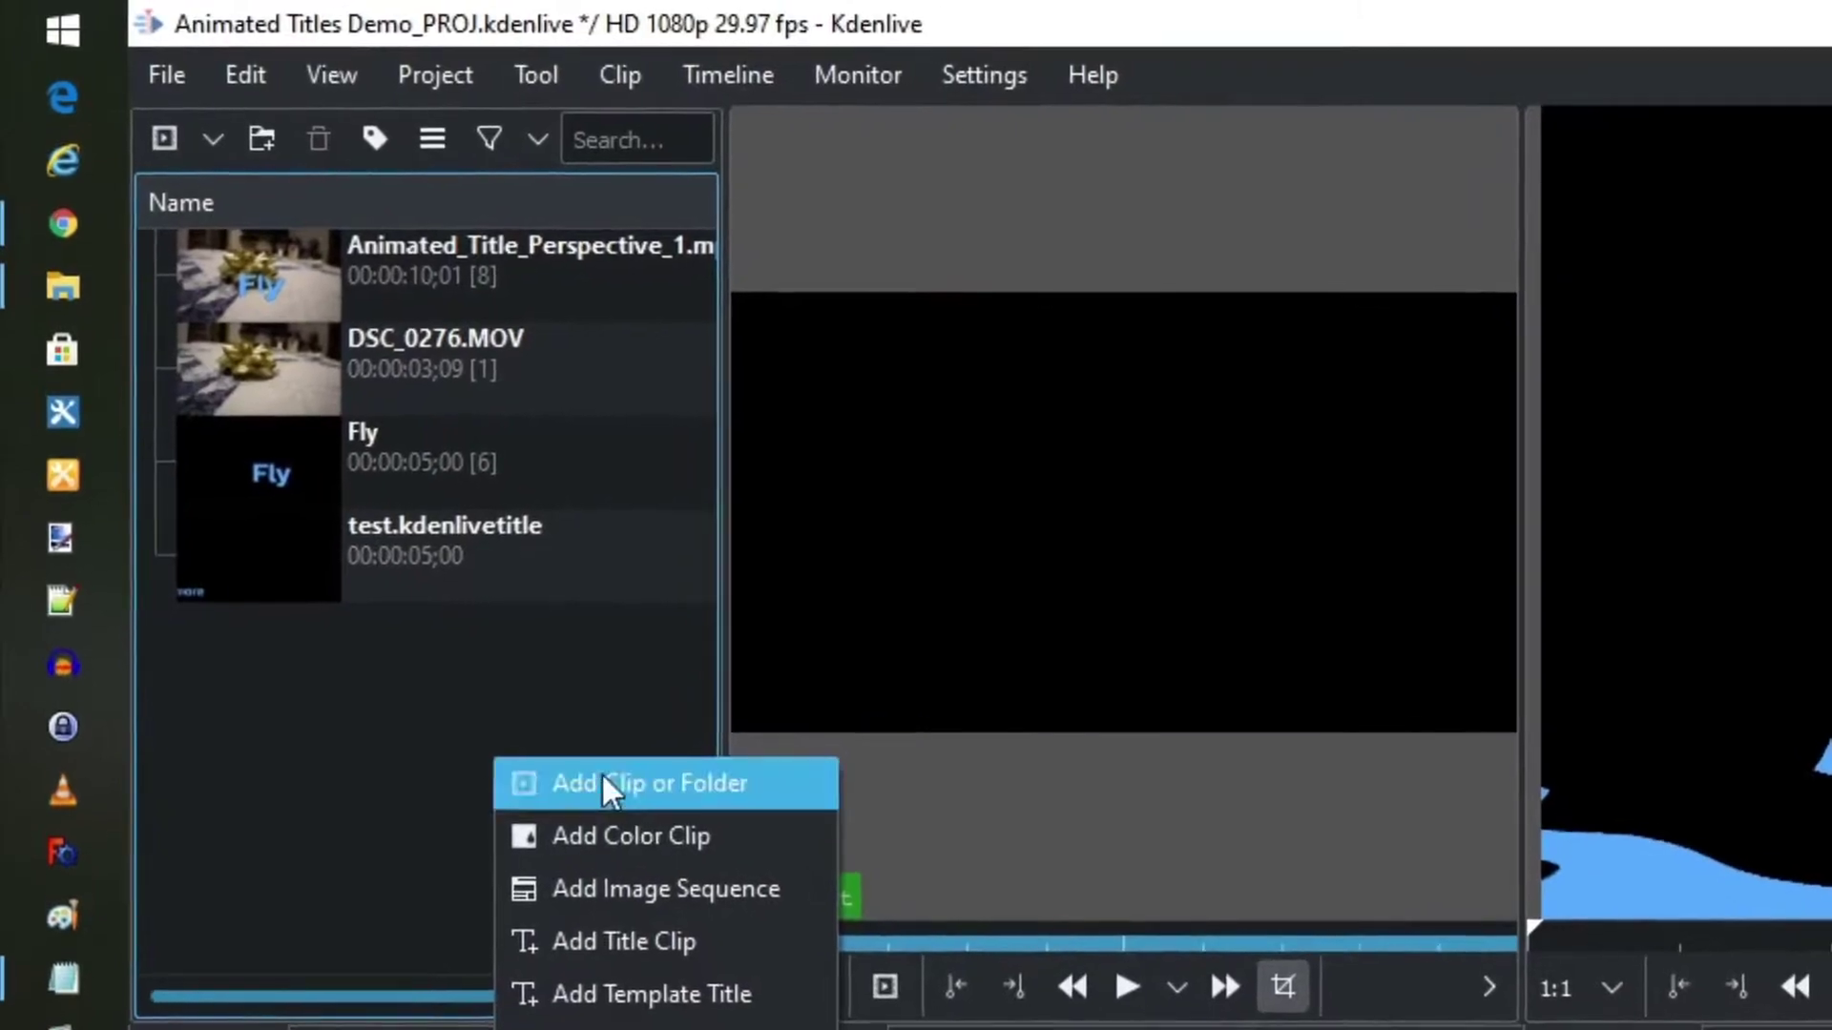
left_click(778, 954)
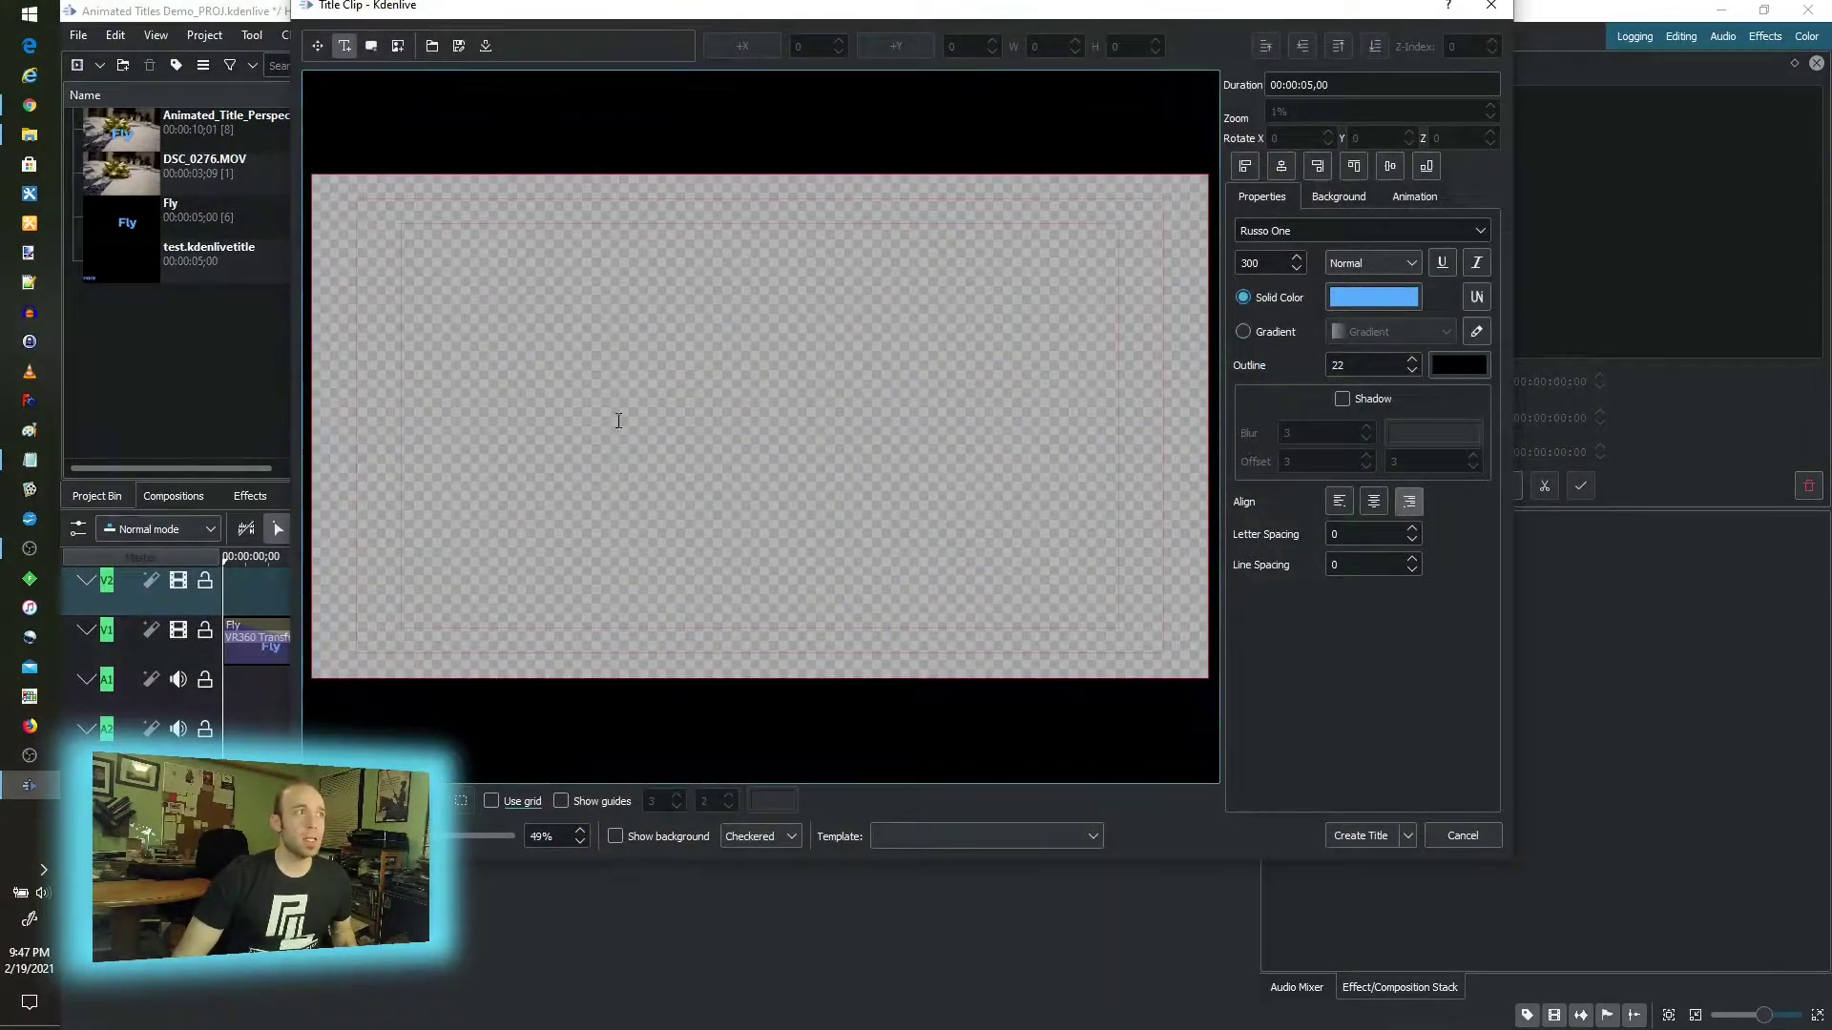
left_click(651, 422)
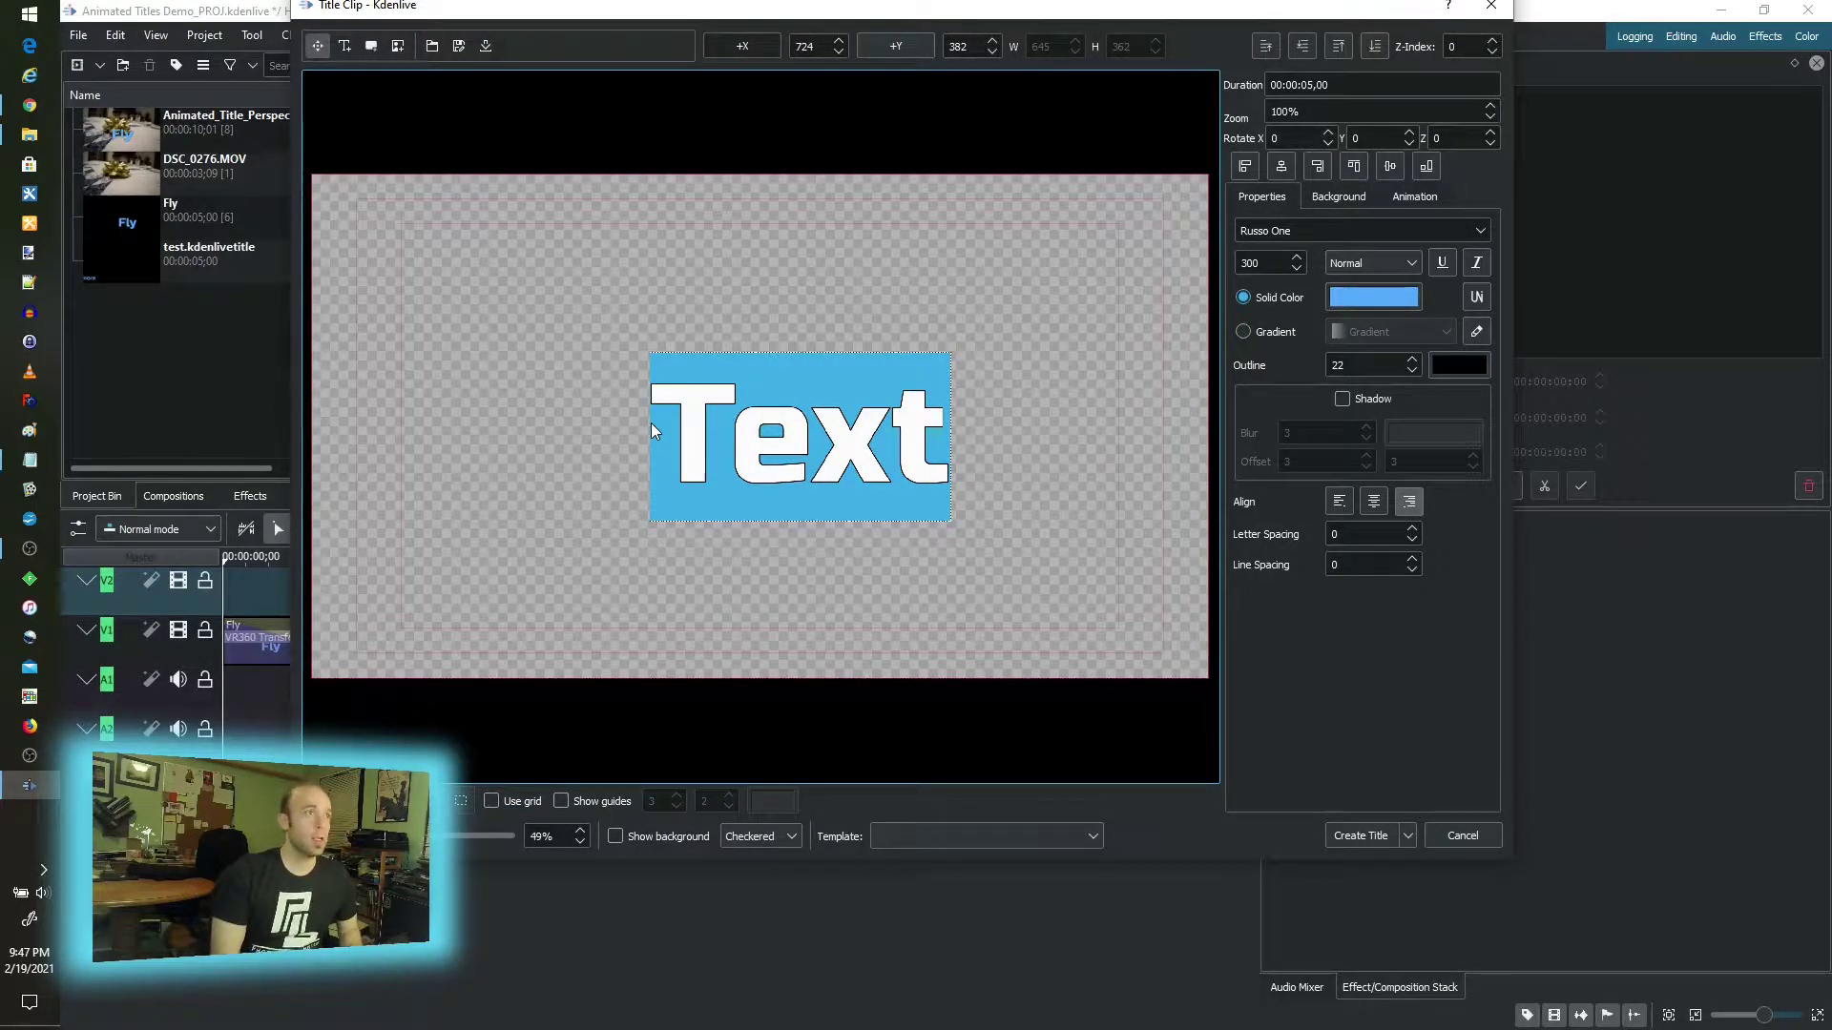
type("Start")
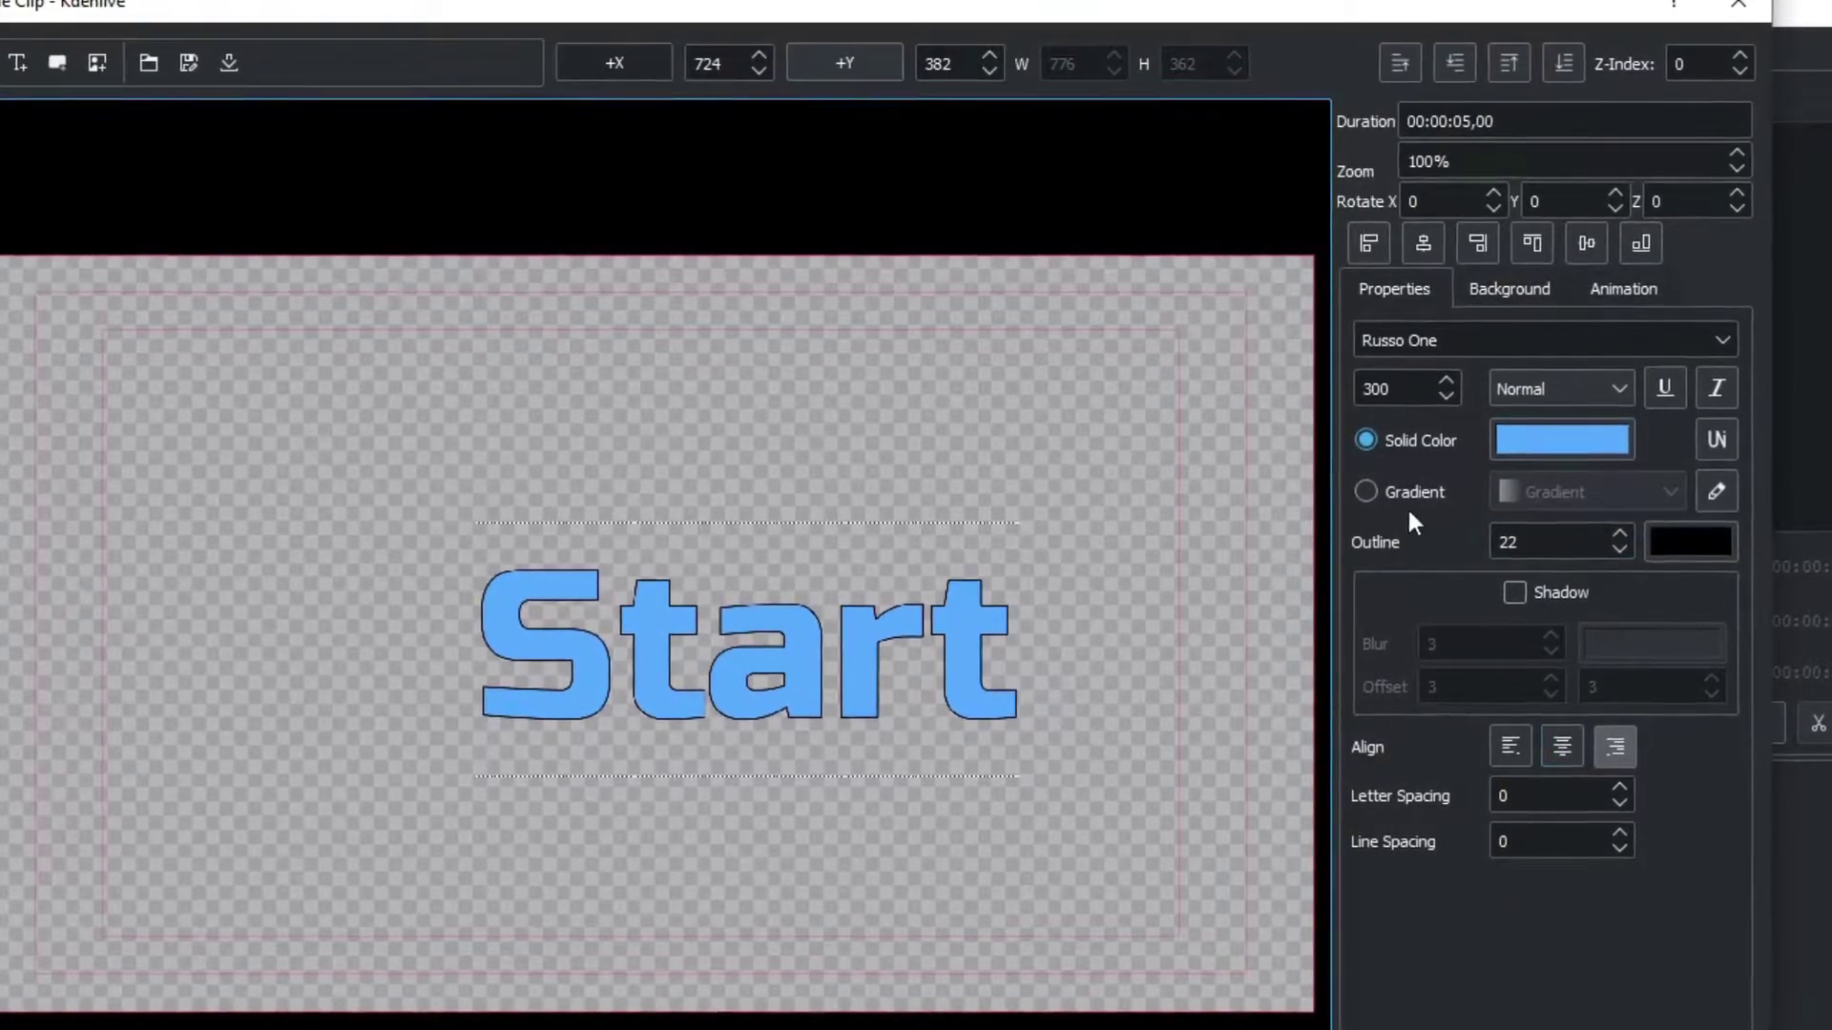
left_click(1366, 491)
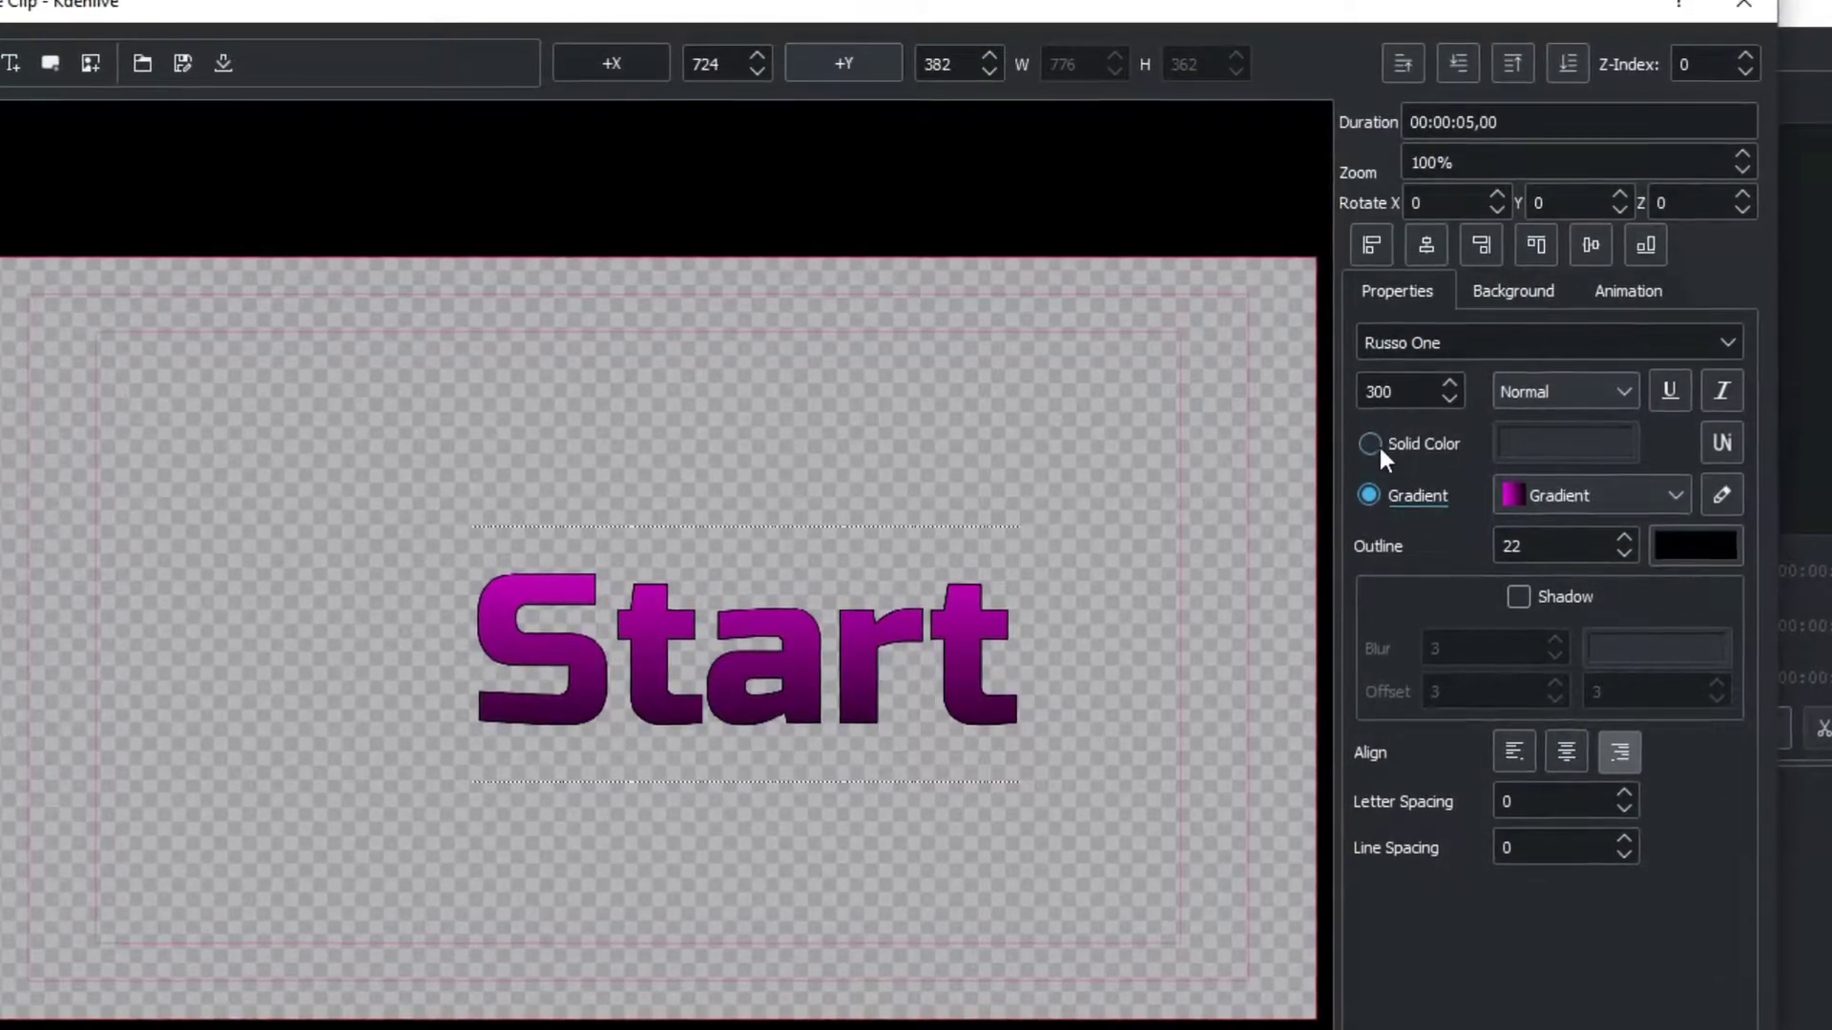
left_click(1374, 444)
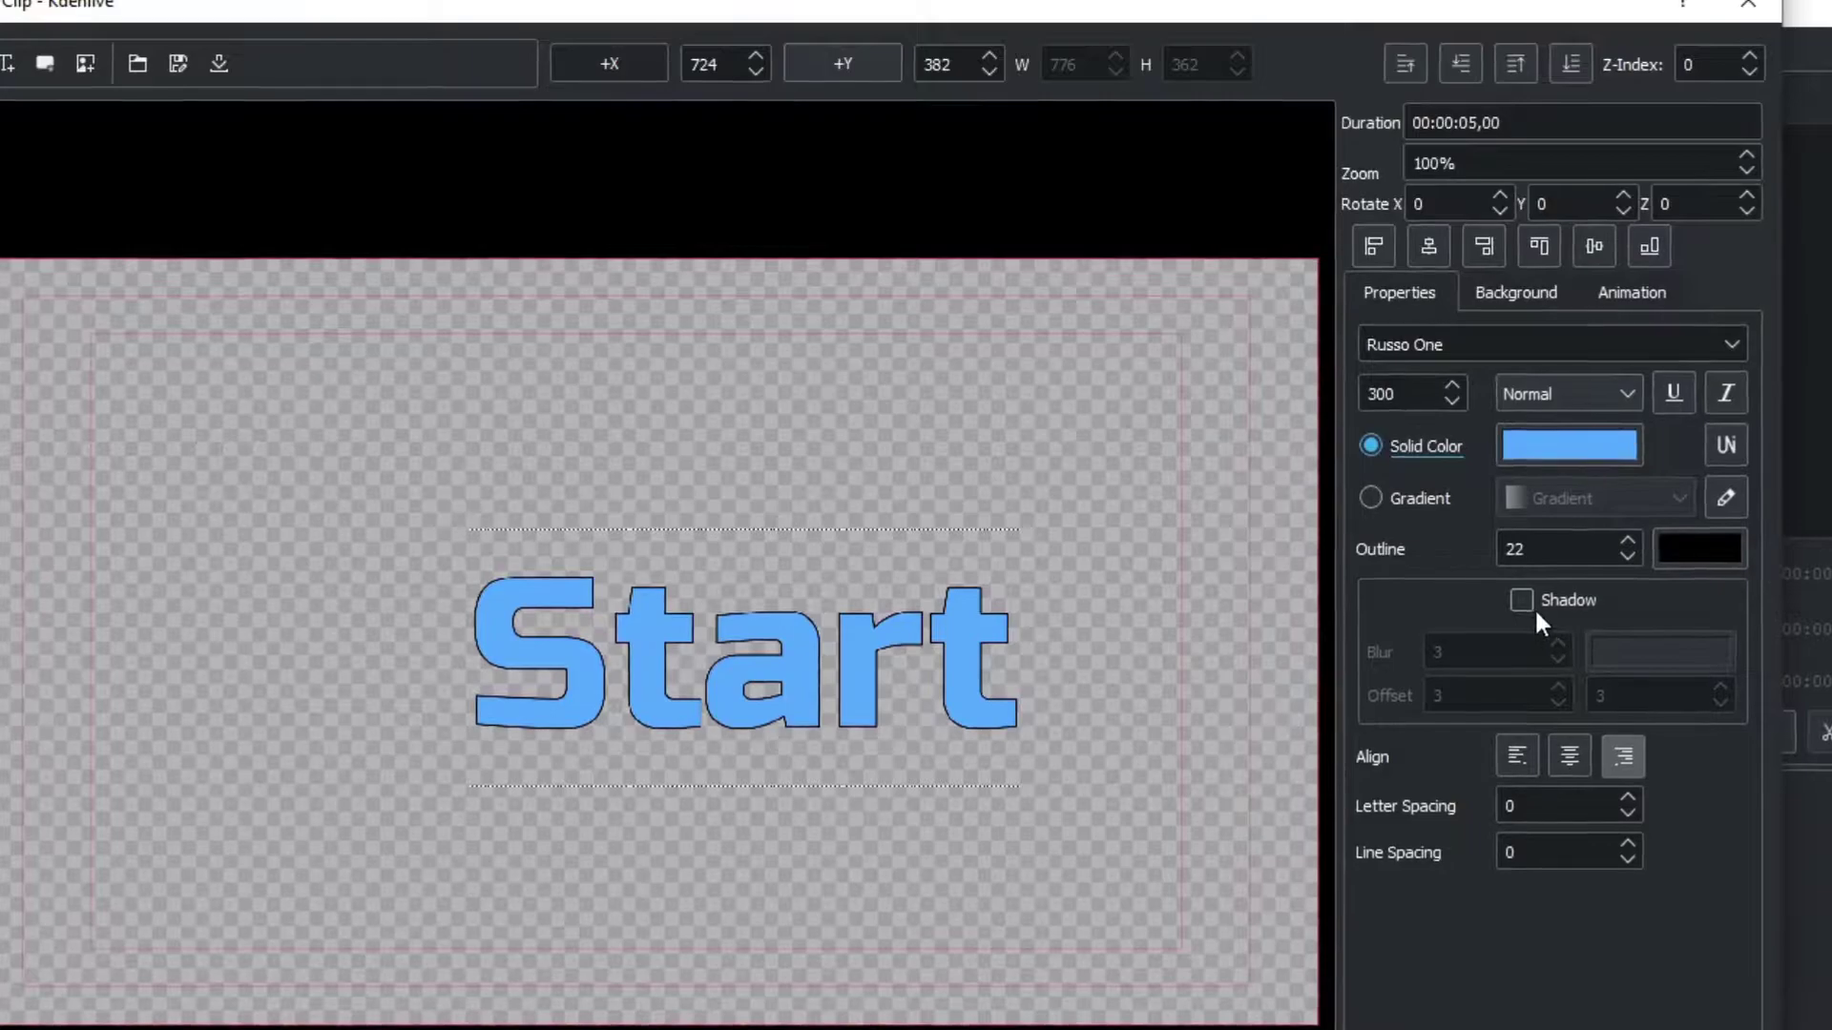
left_click(1523, 600)
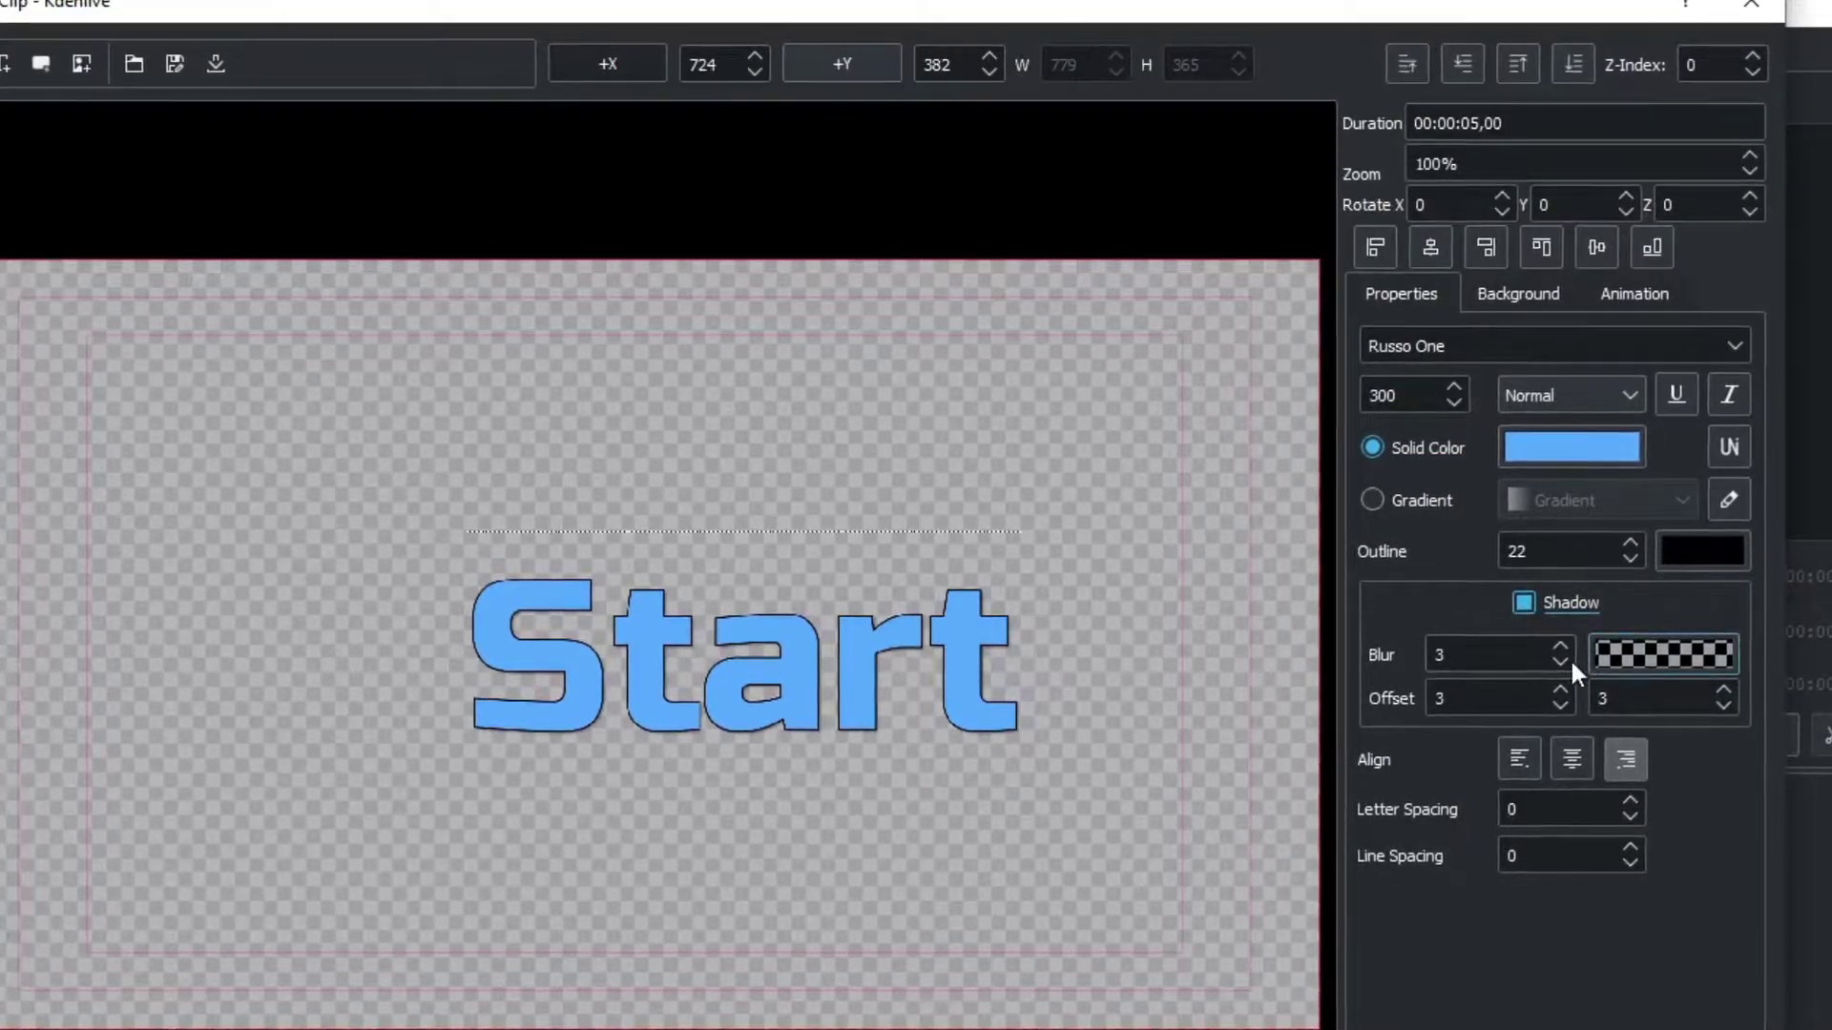
scroll(1561, 643, "up", 8)
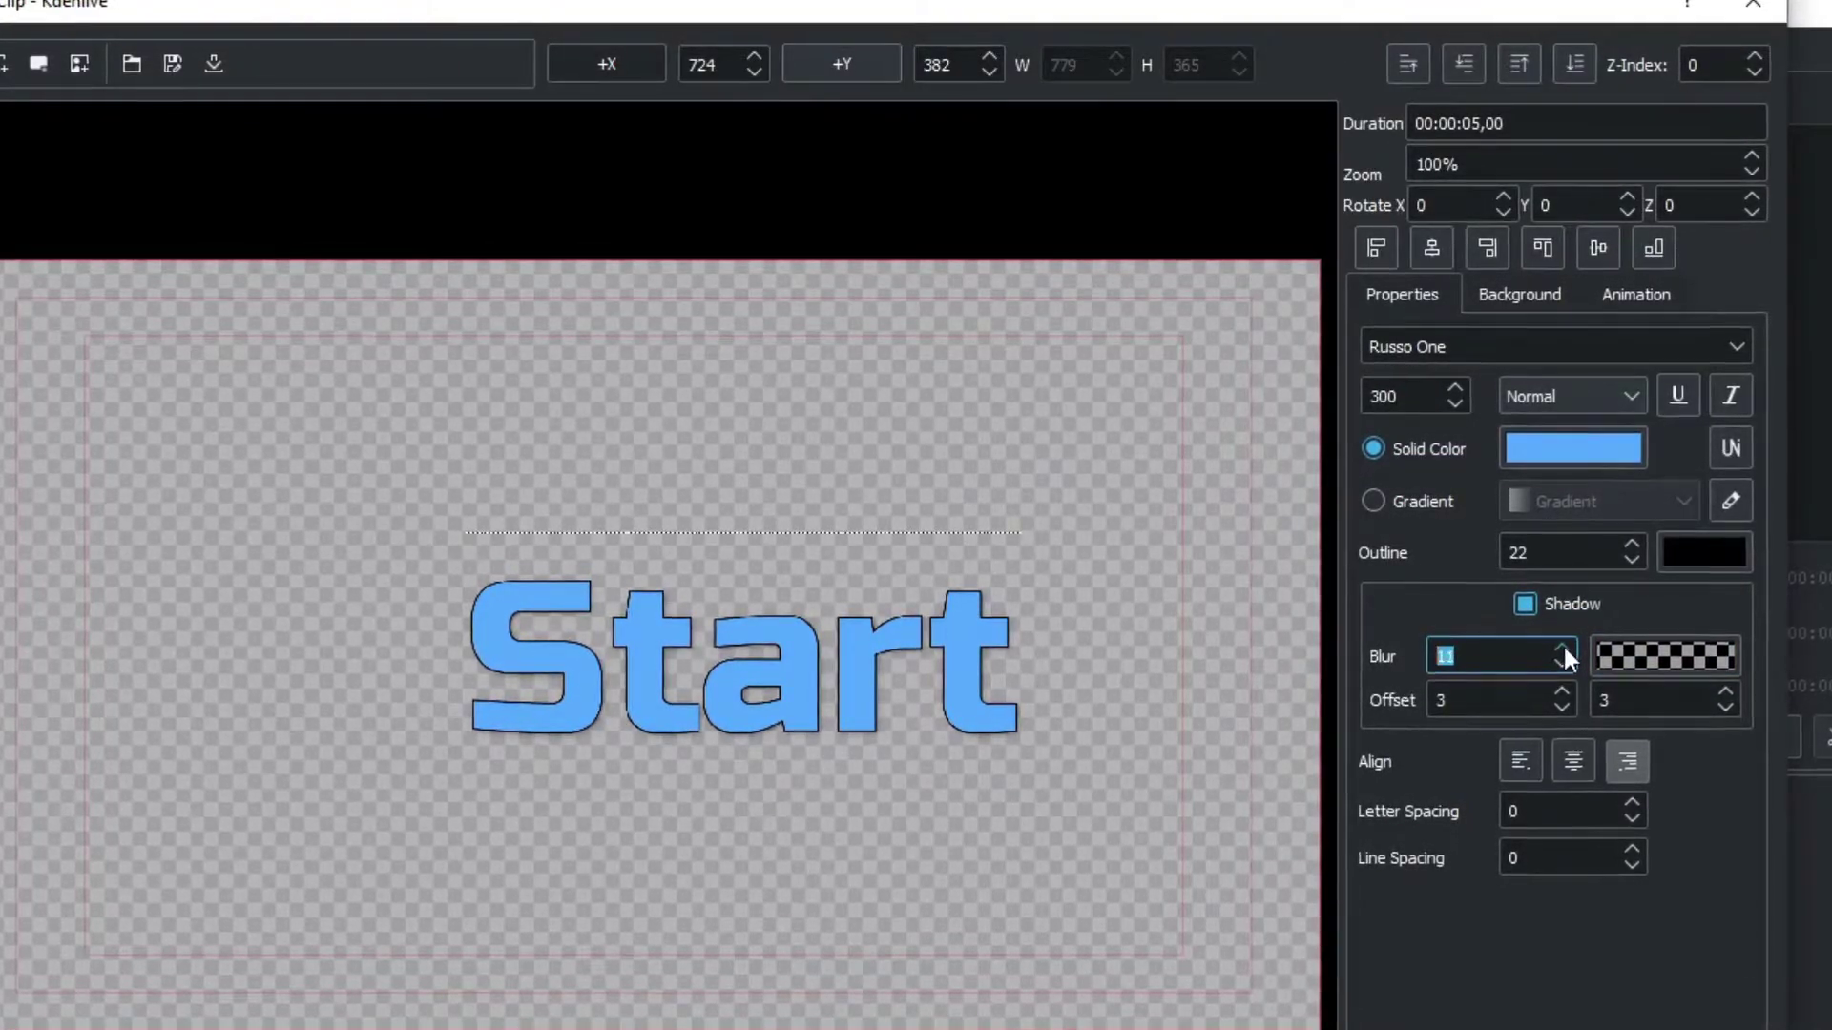
scroll(1562, 643, "up", 12)
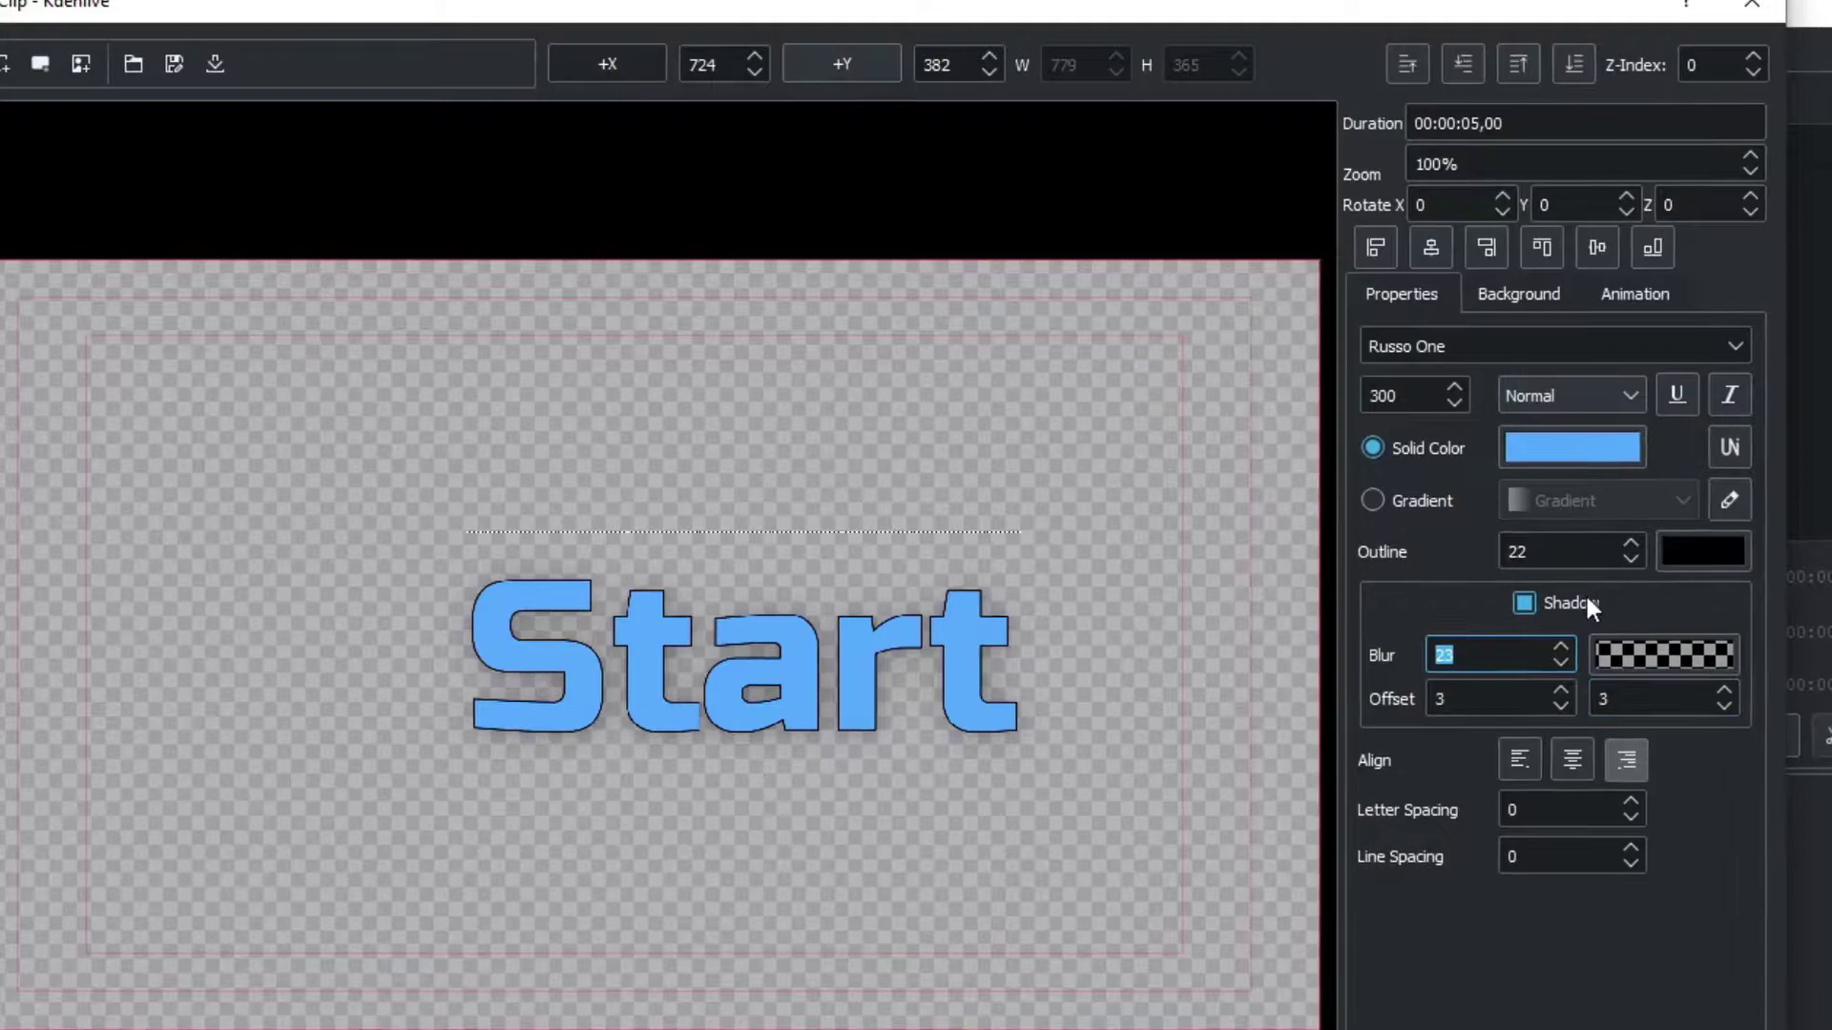
left_click(1522, 602)
left_click(1522, 602)
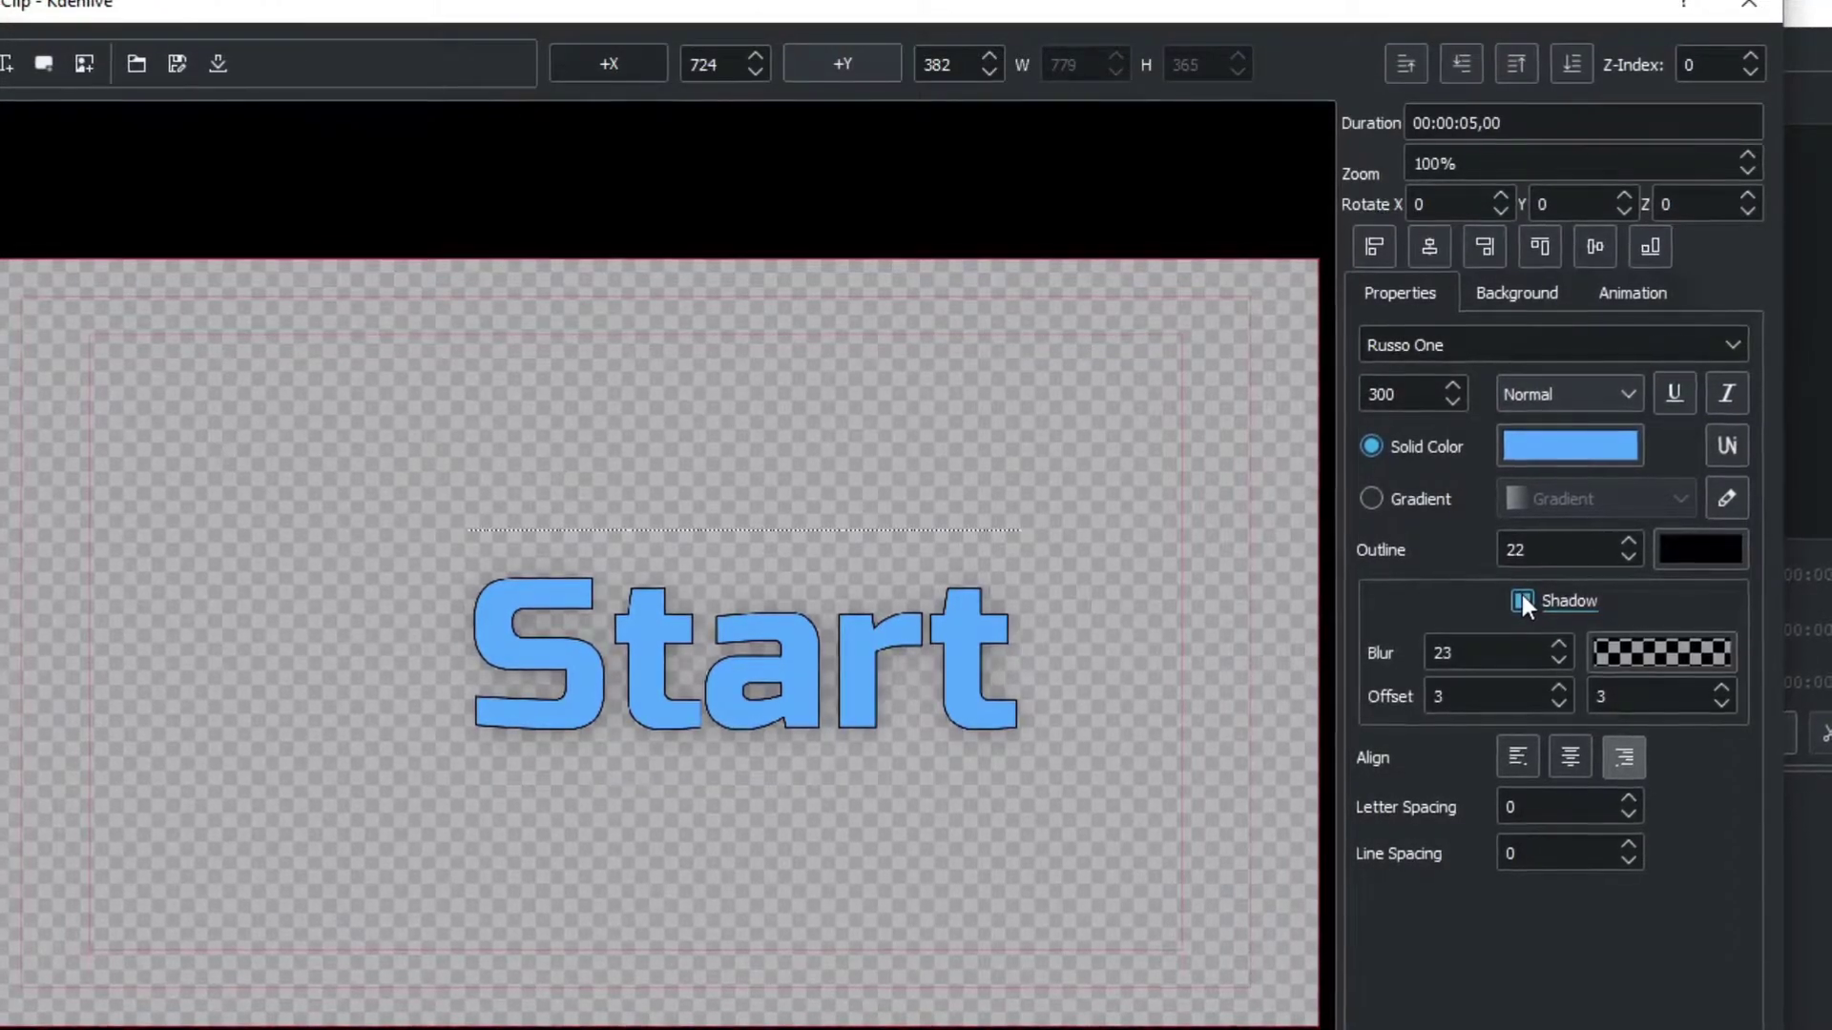
left_click(1521, 596)
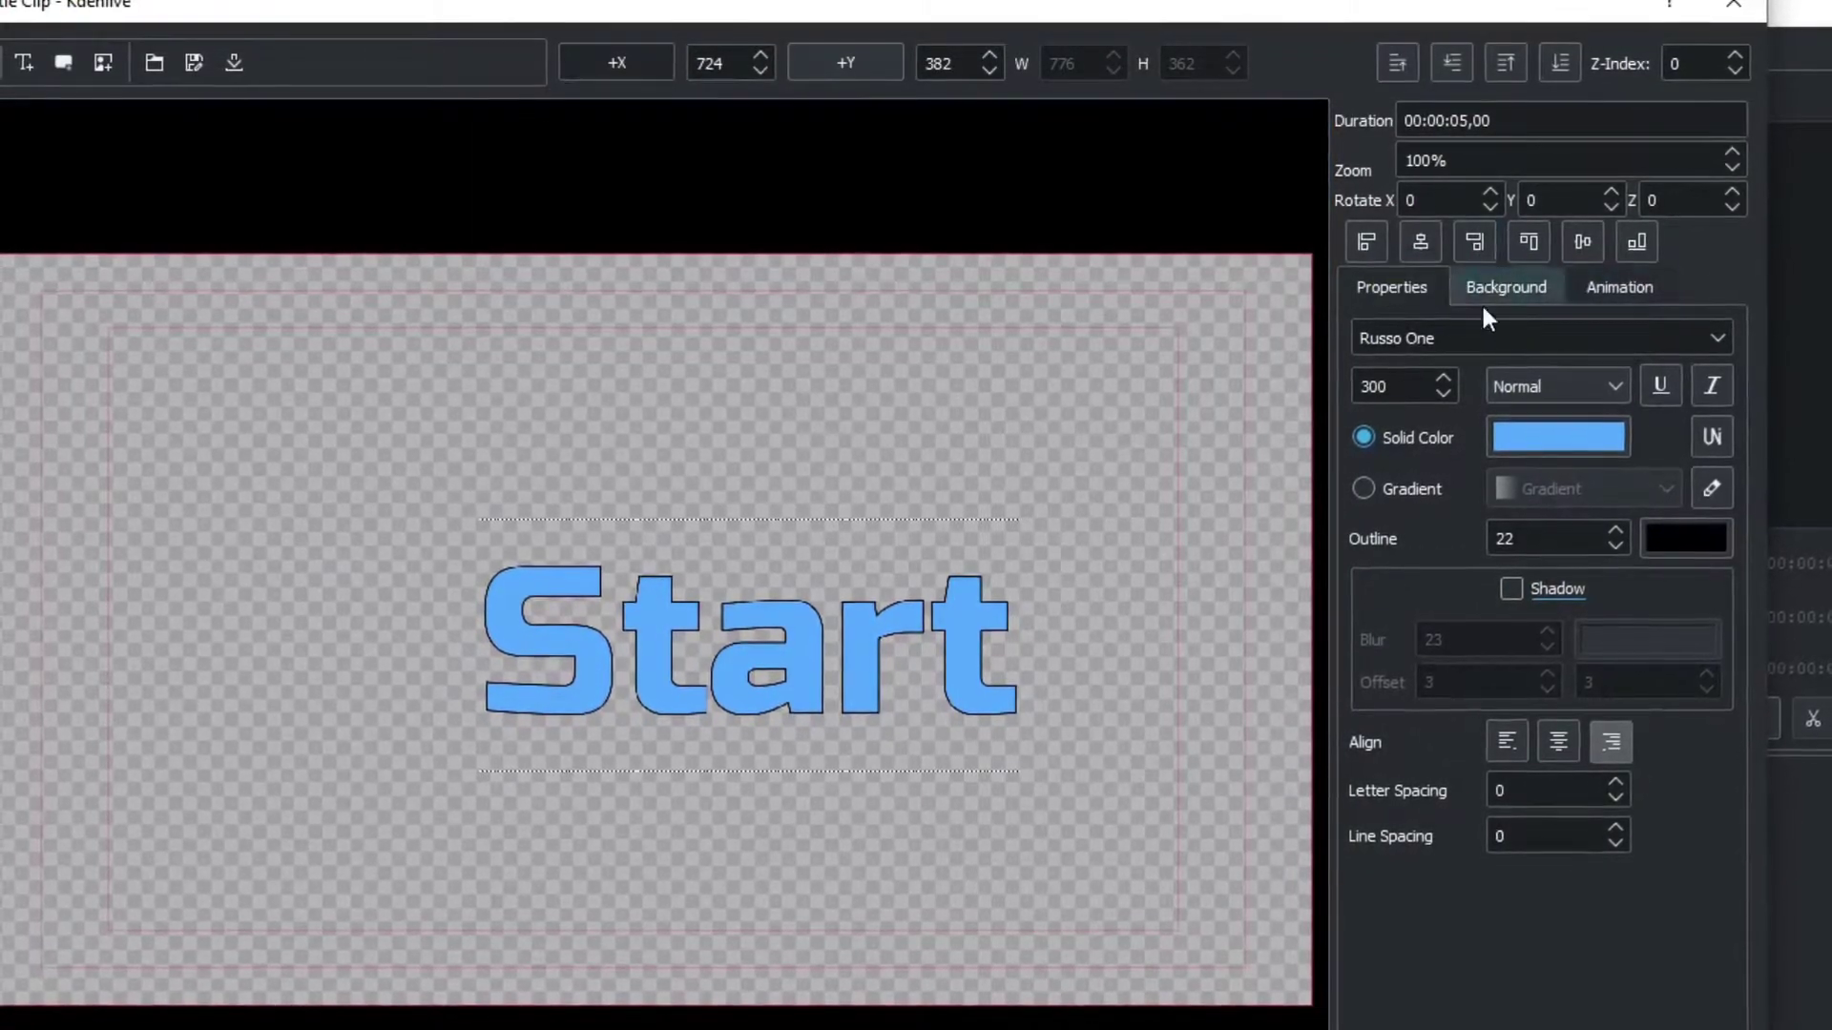
Set the title's start view to a 50% rectangle over 'Start', keeping the end view full frame
left_click(1594, 286)
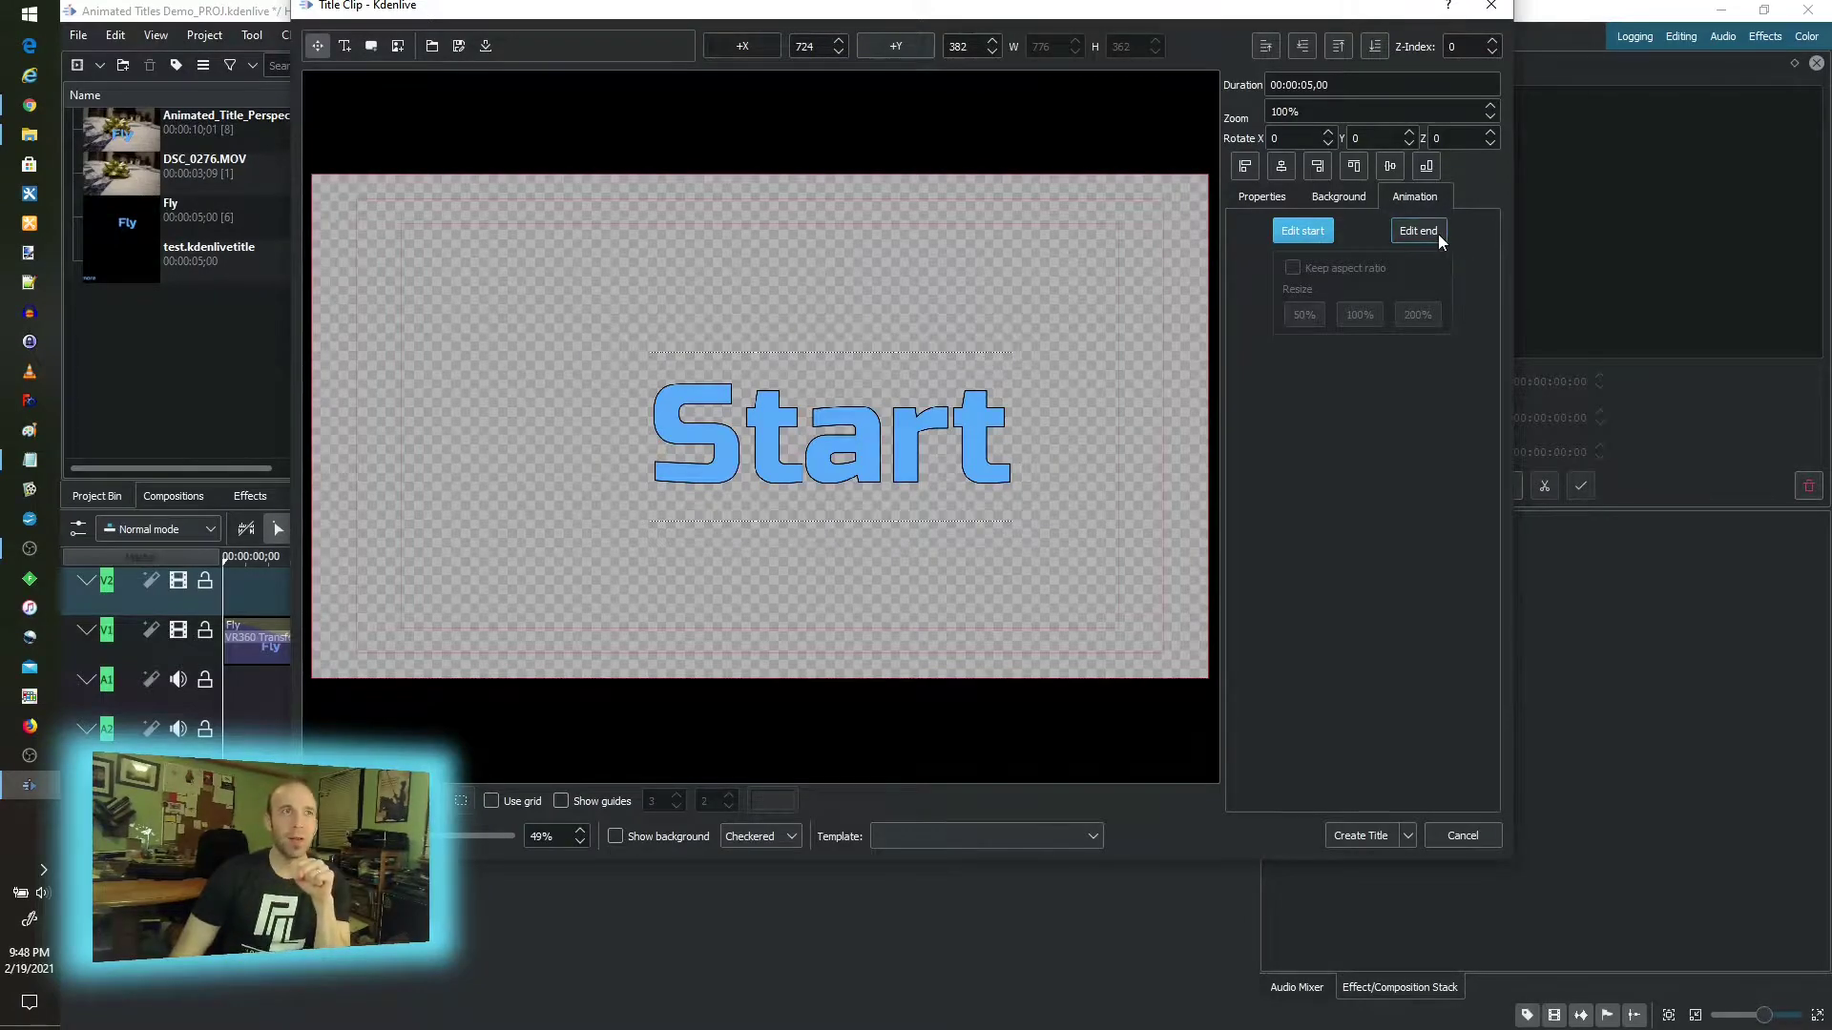
left_click(1315, 237)
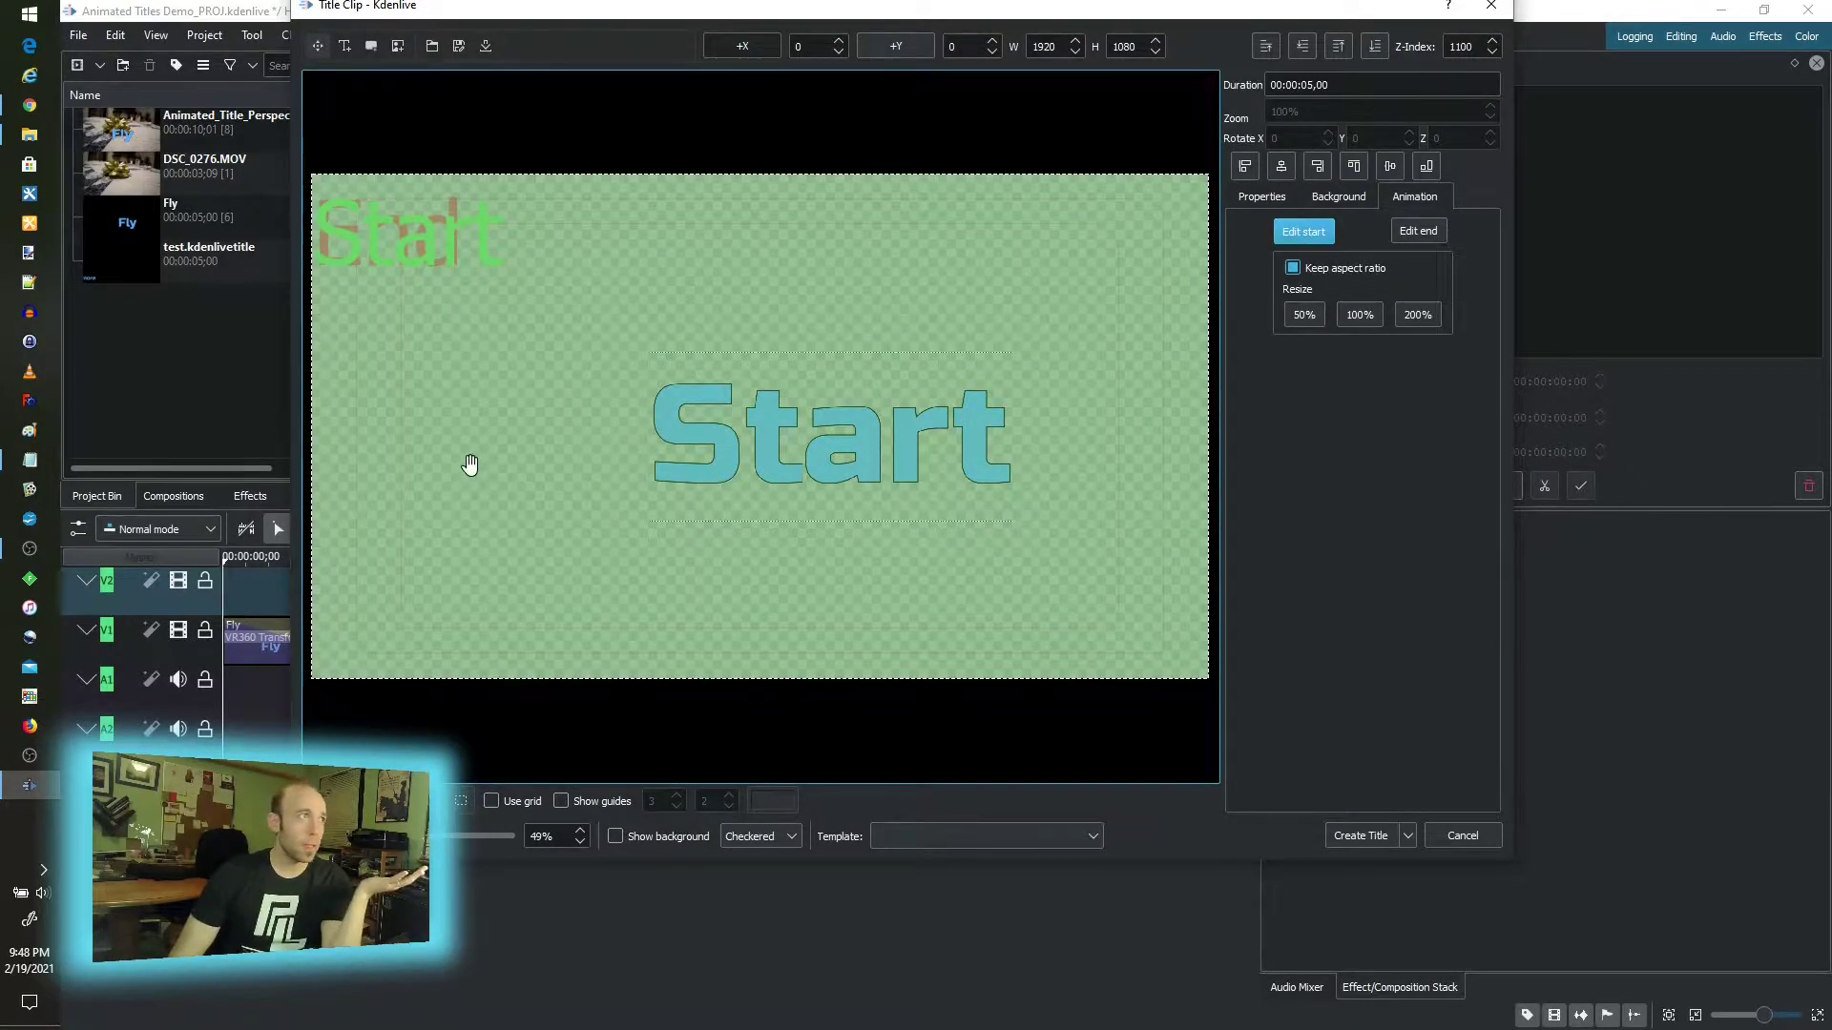
mouse_move(471, 465)
left_mouse_down()
mouse_move(617, 410)
mouse_move(478, 487)
mouse_move(401, 467)
mouse_move(486, 438)
mouse_move(445, 438)
mouse_move(490, 429)
mouse_move(497, 447)
left_mouse_up()
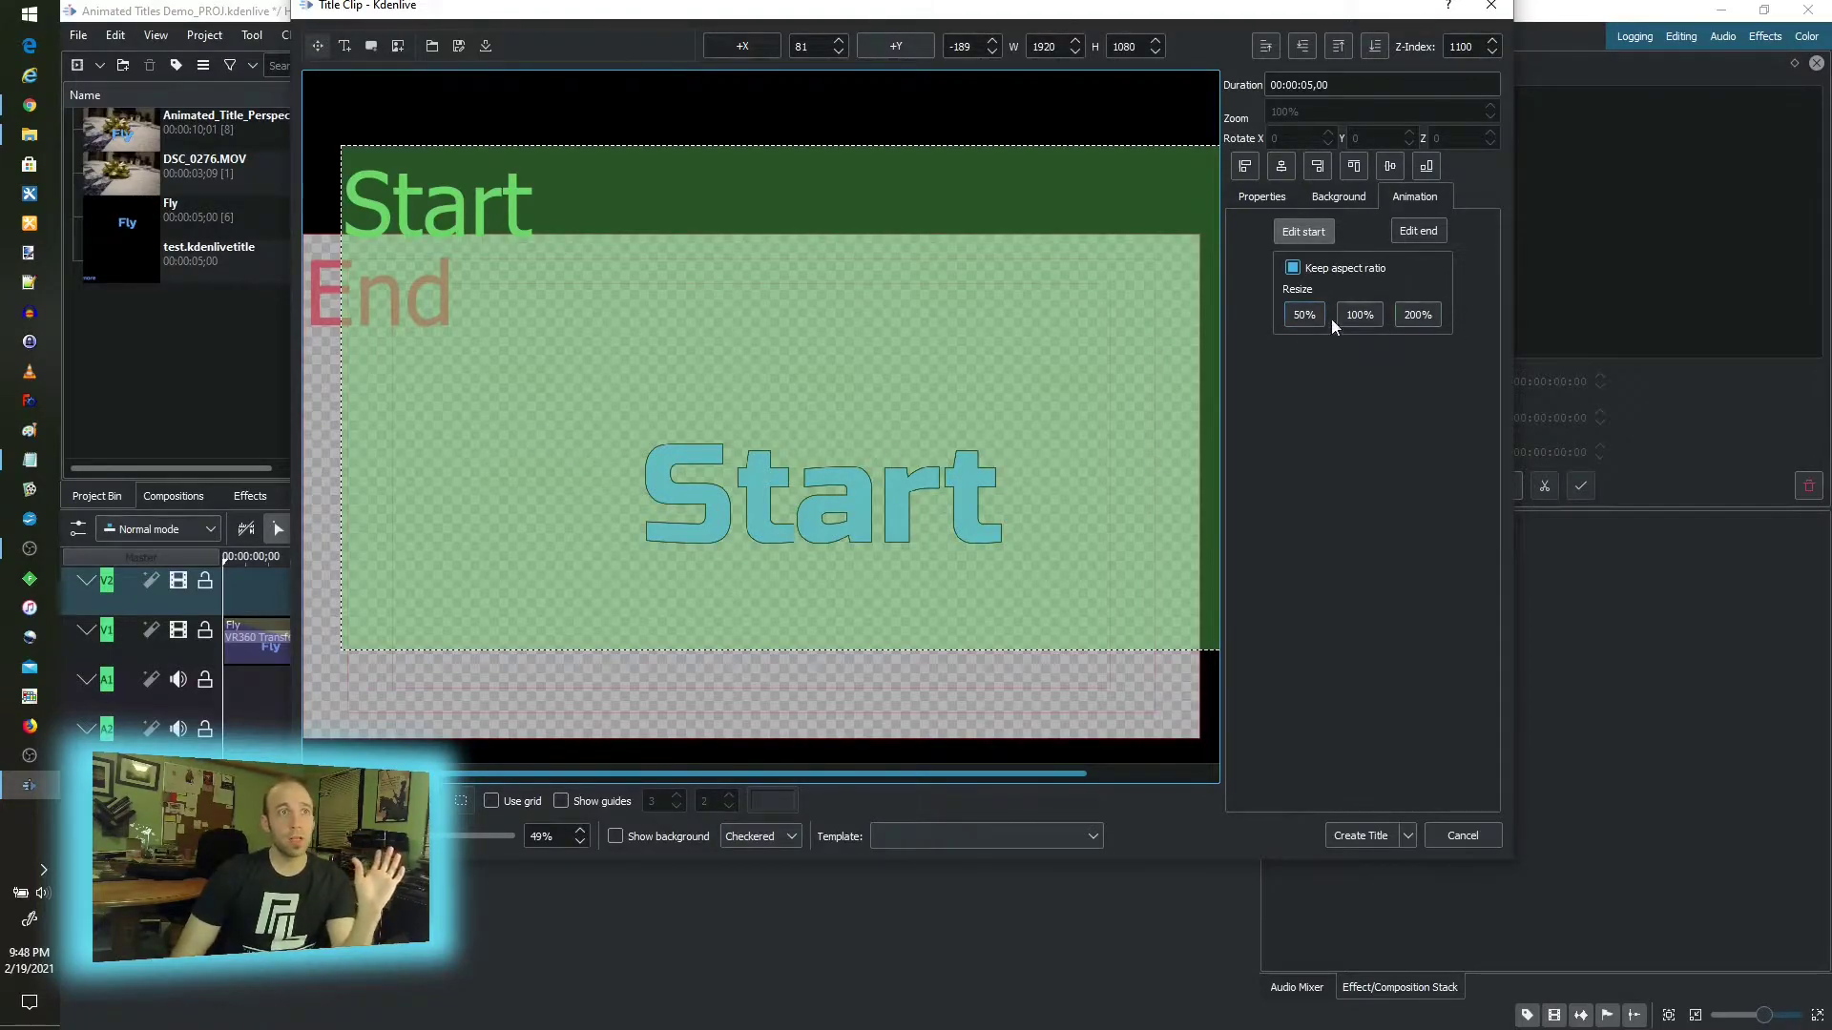
left_click(1302, 318)
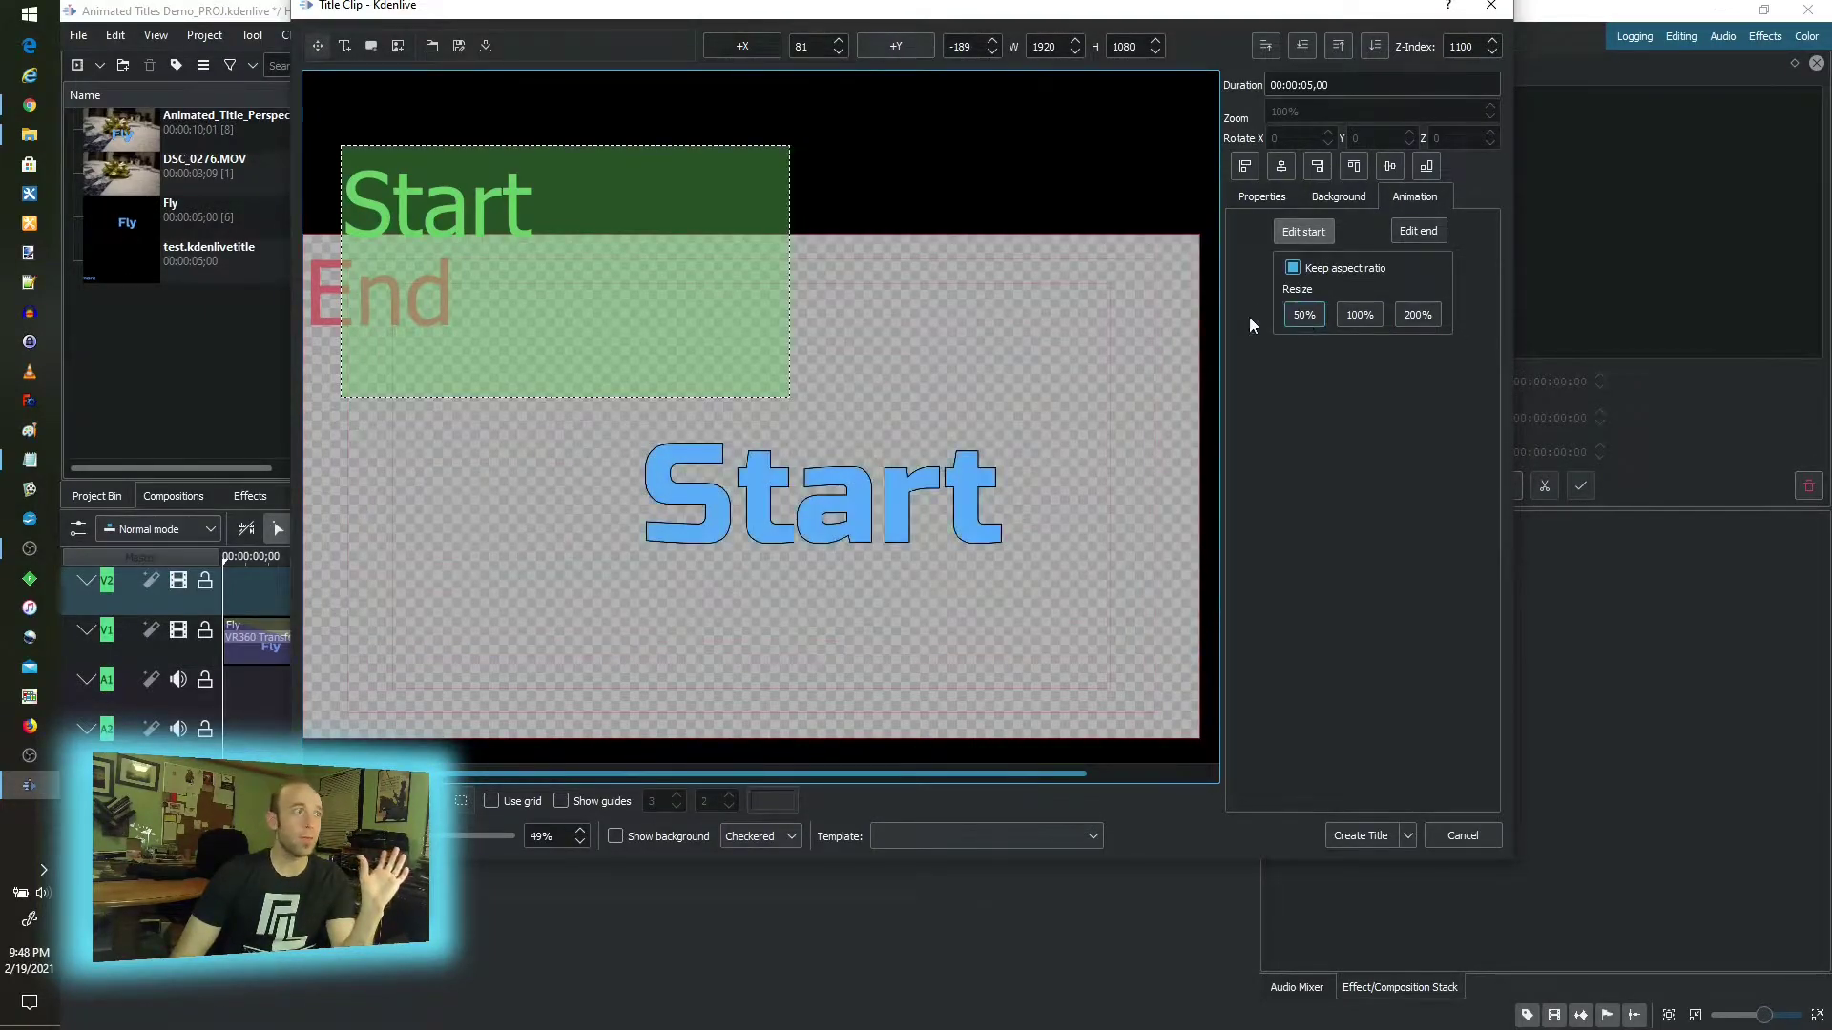
left_click_drag(789, 397, 933, 477)
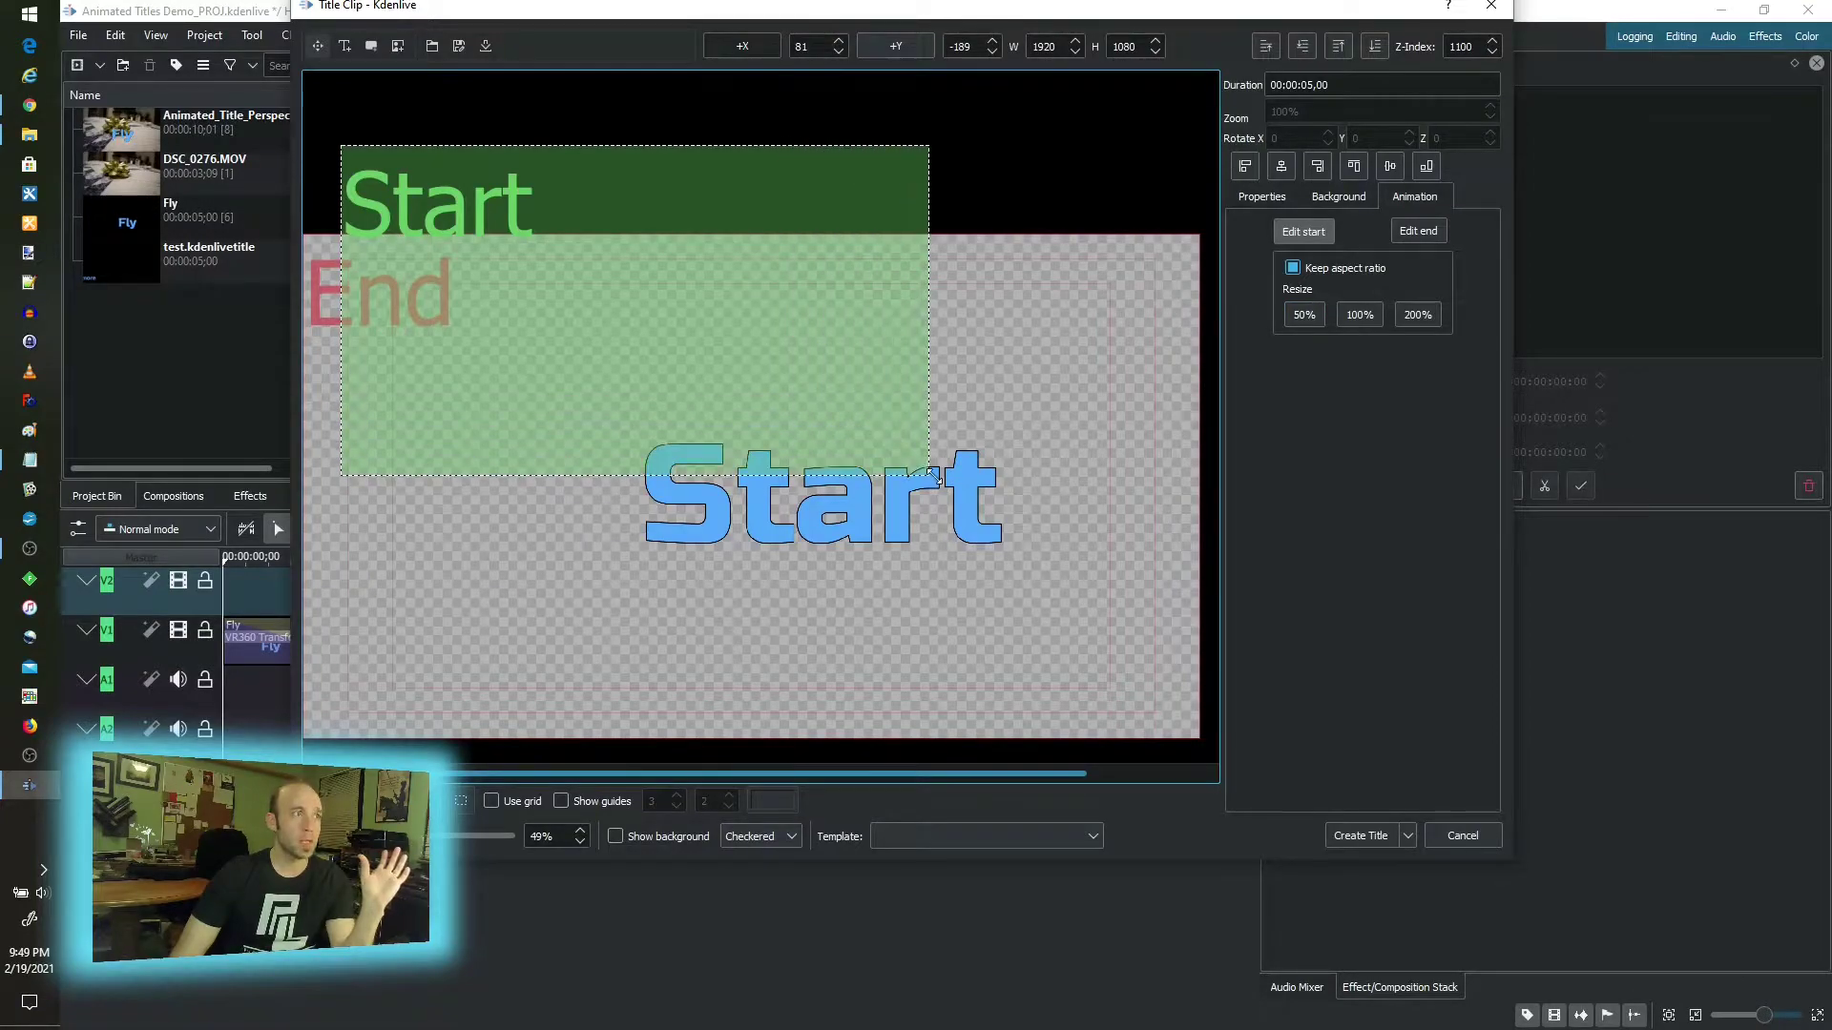
left_click(1302, 318)
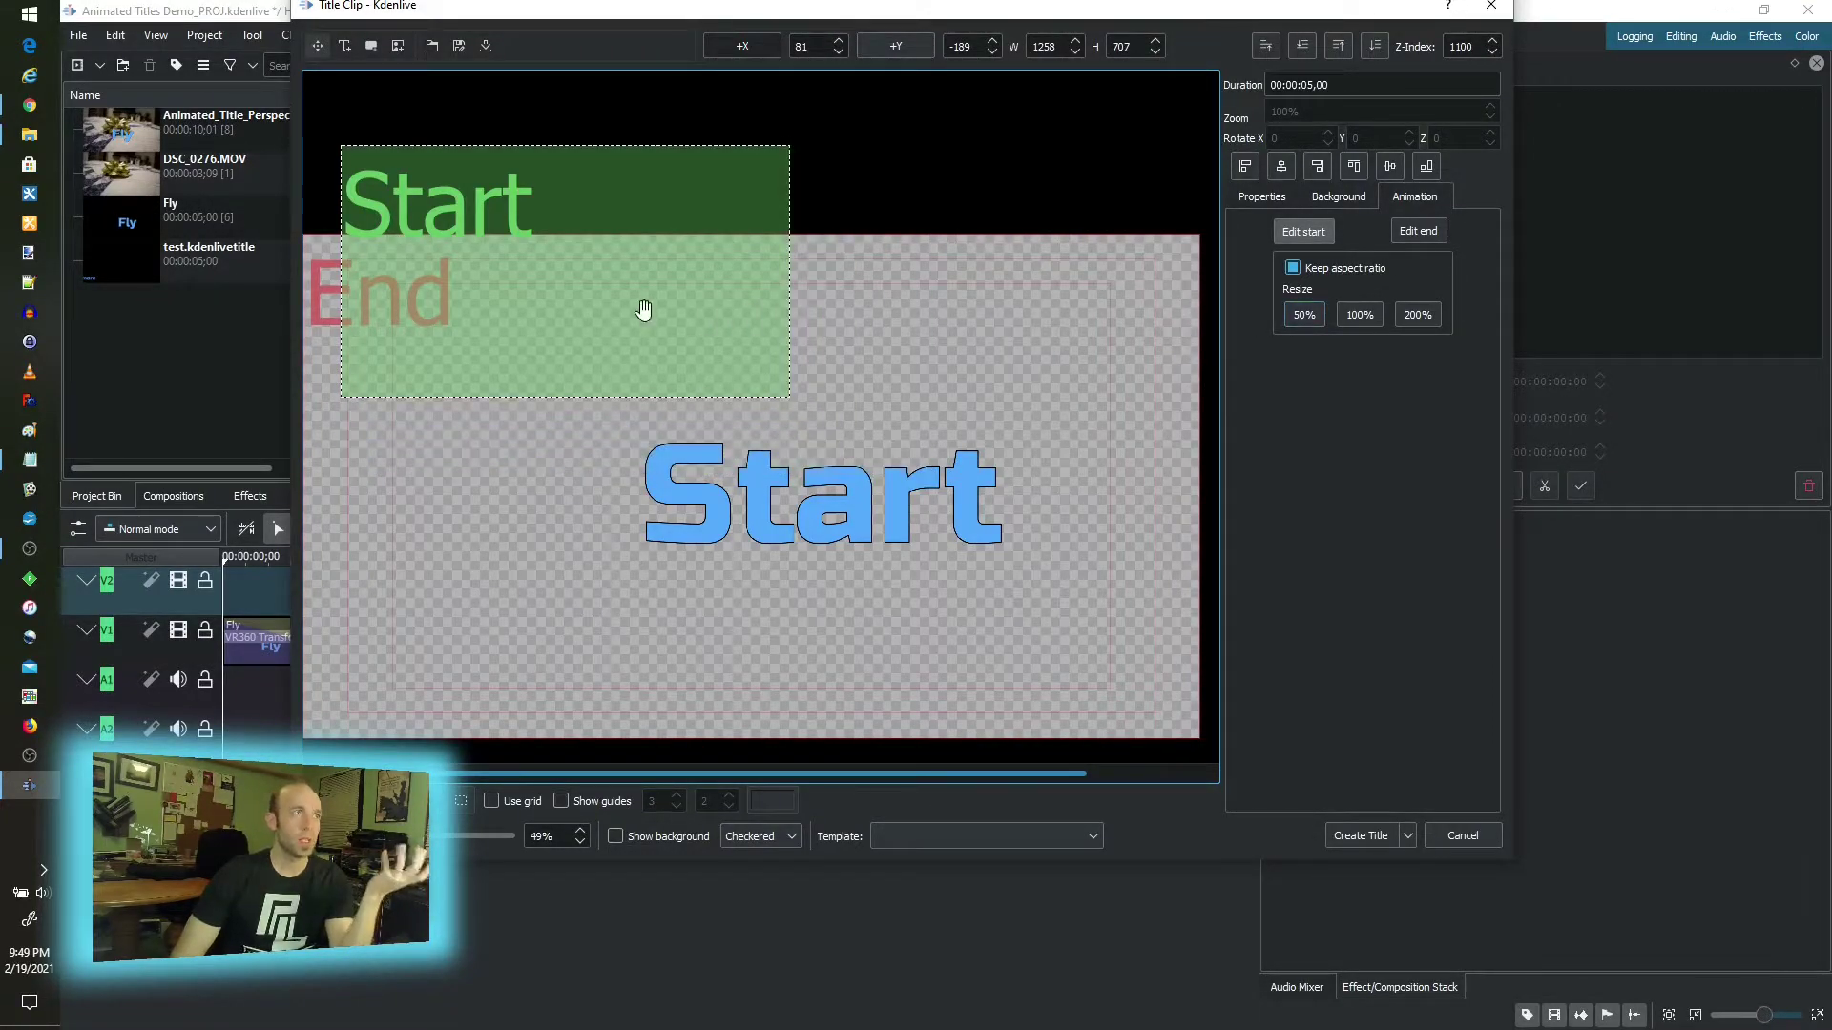
left_click_drag(644, 310, 909, 524)
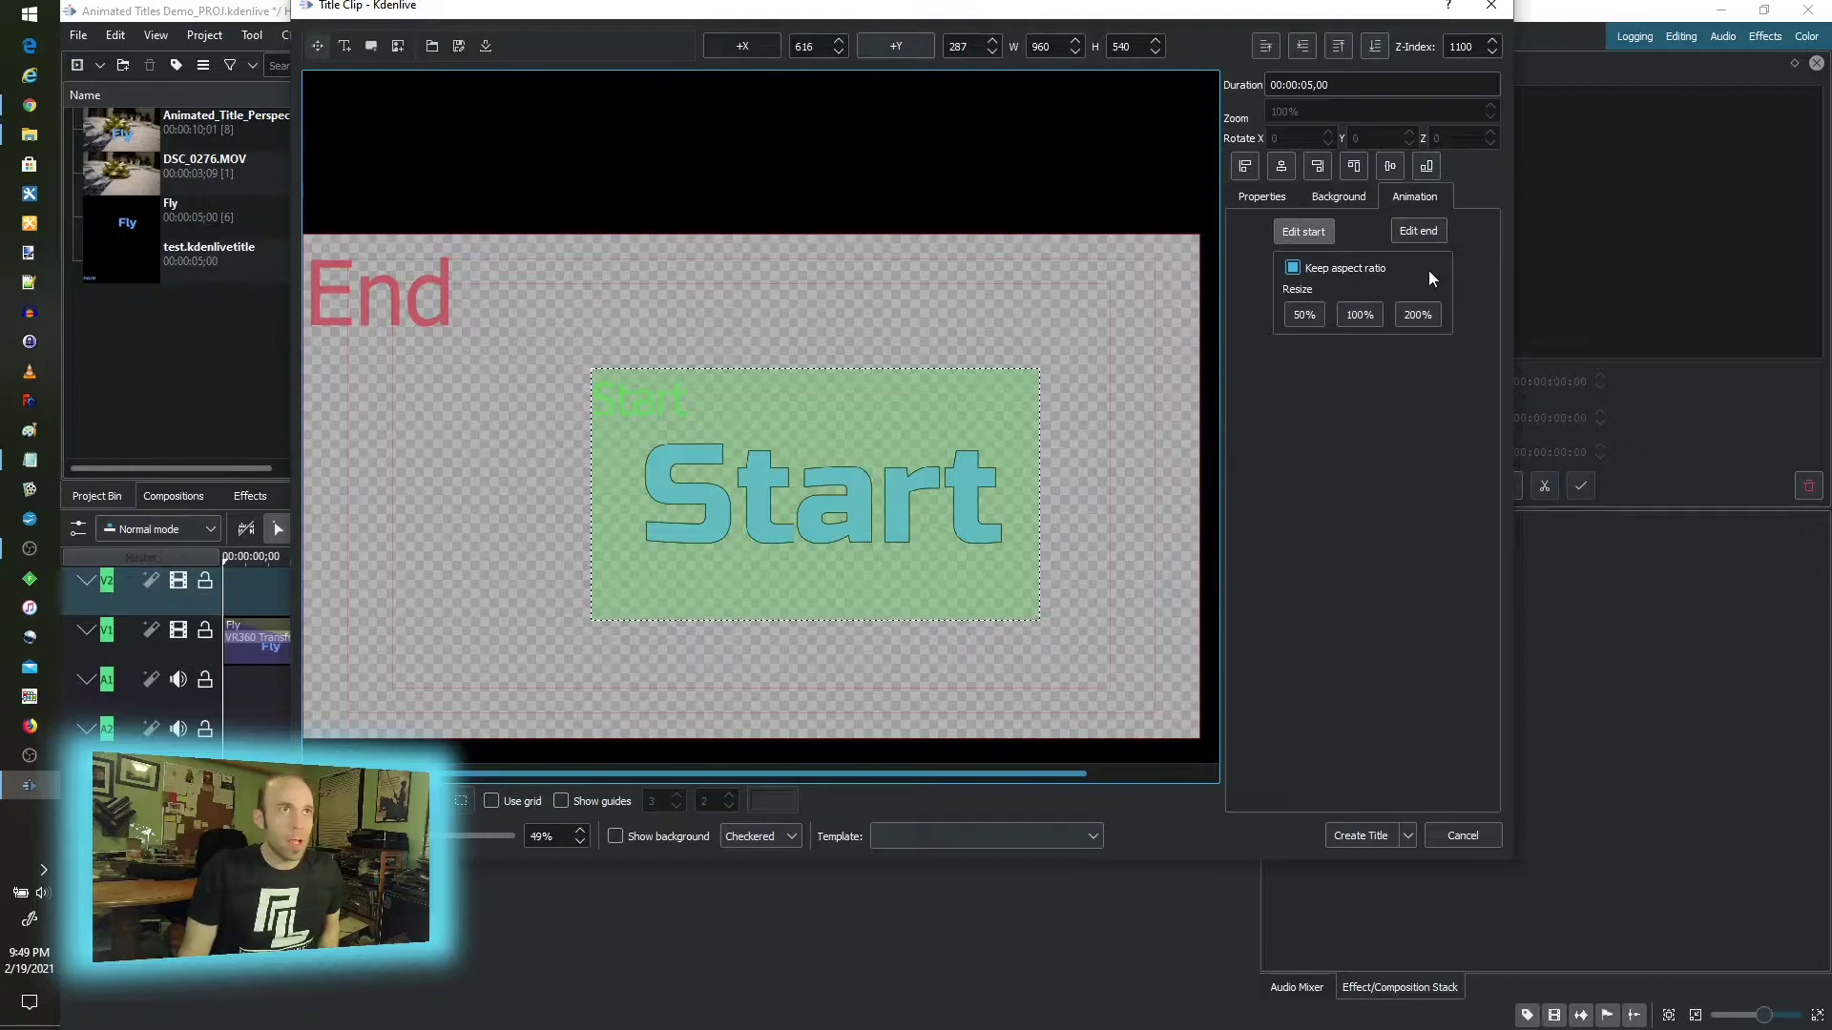
left_click(1414, 239)
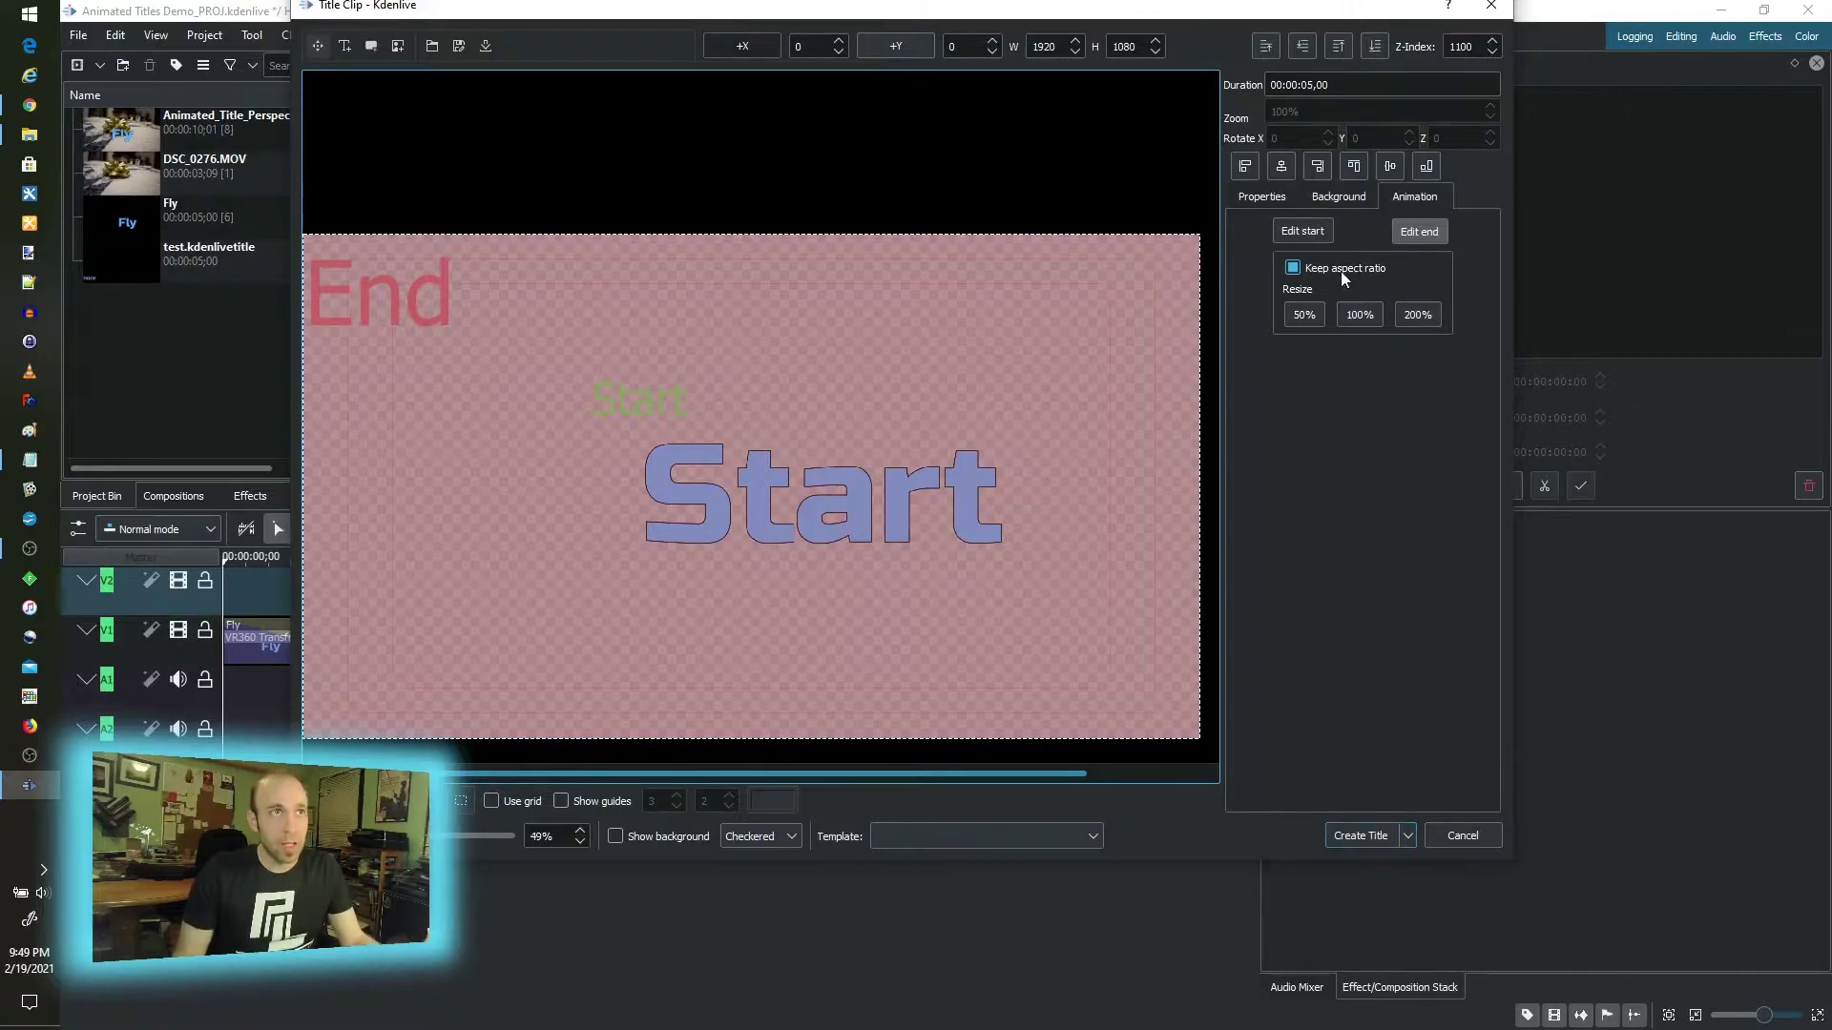
left_click(1297, 242)
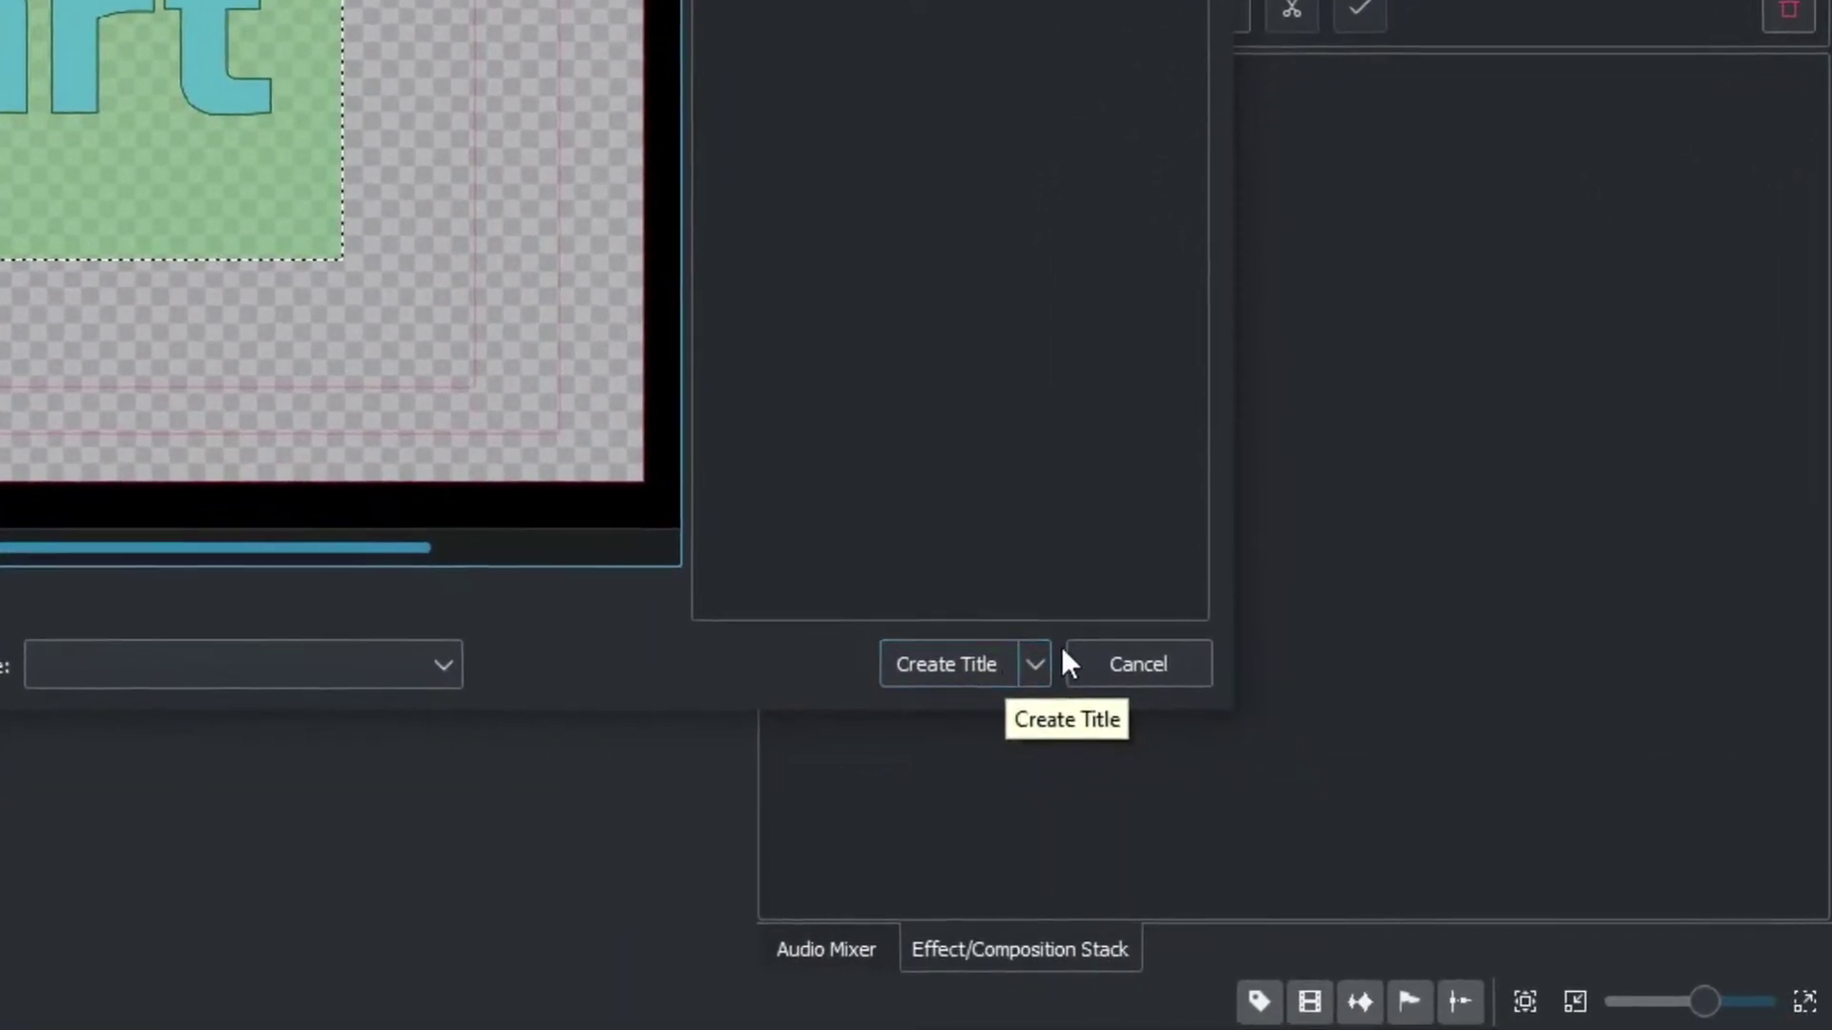
Check the Create Title save options, then cancel the title editor without adding the clip
left_click(1044, 669)
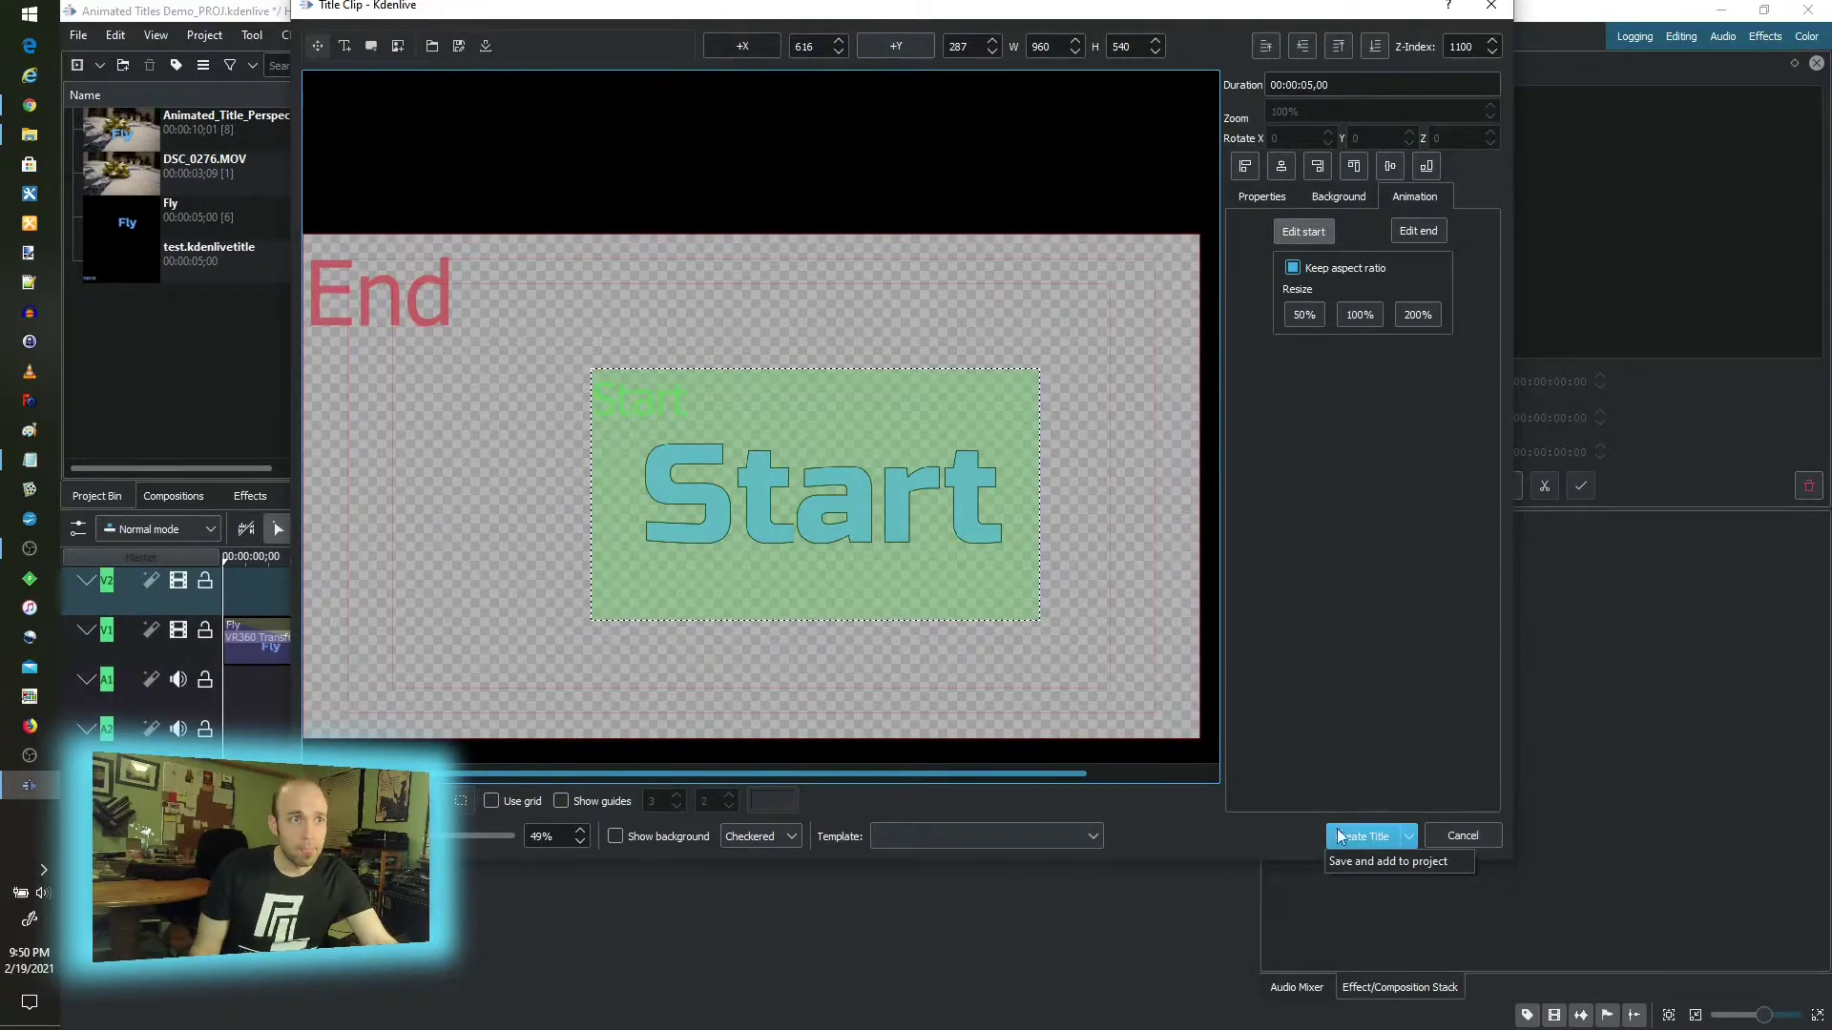
left_click(1477, 835)
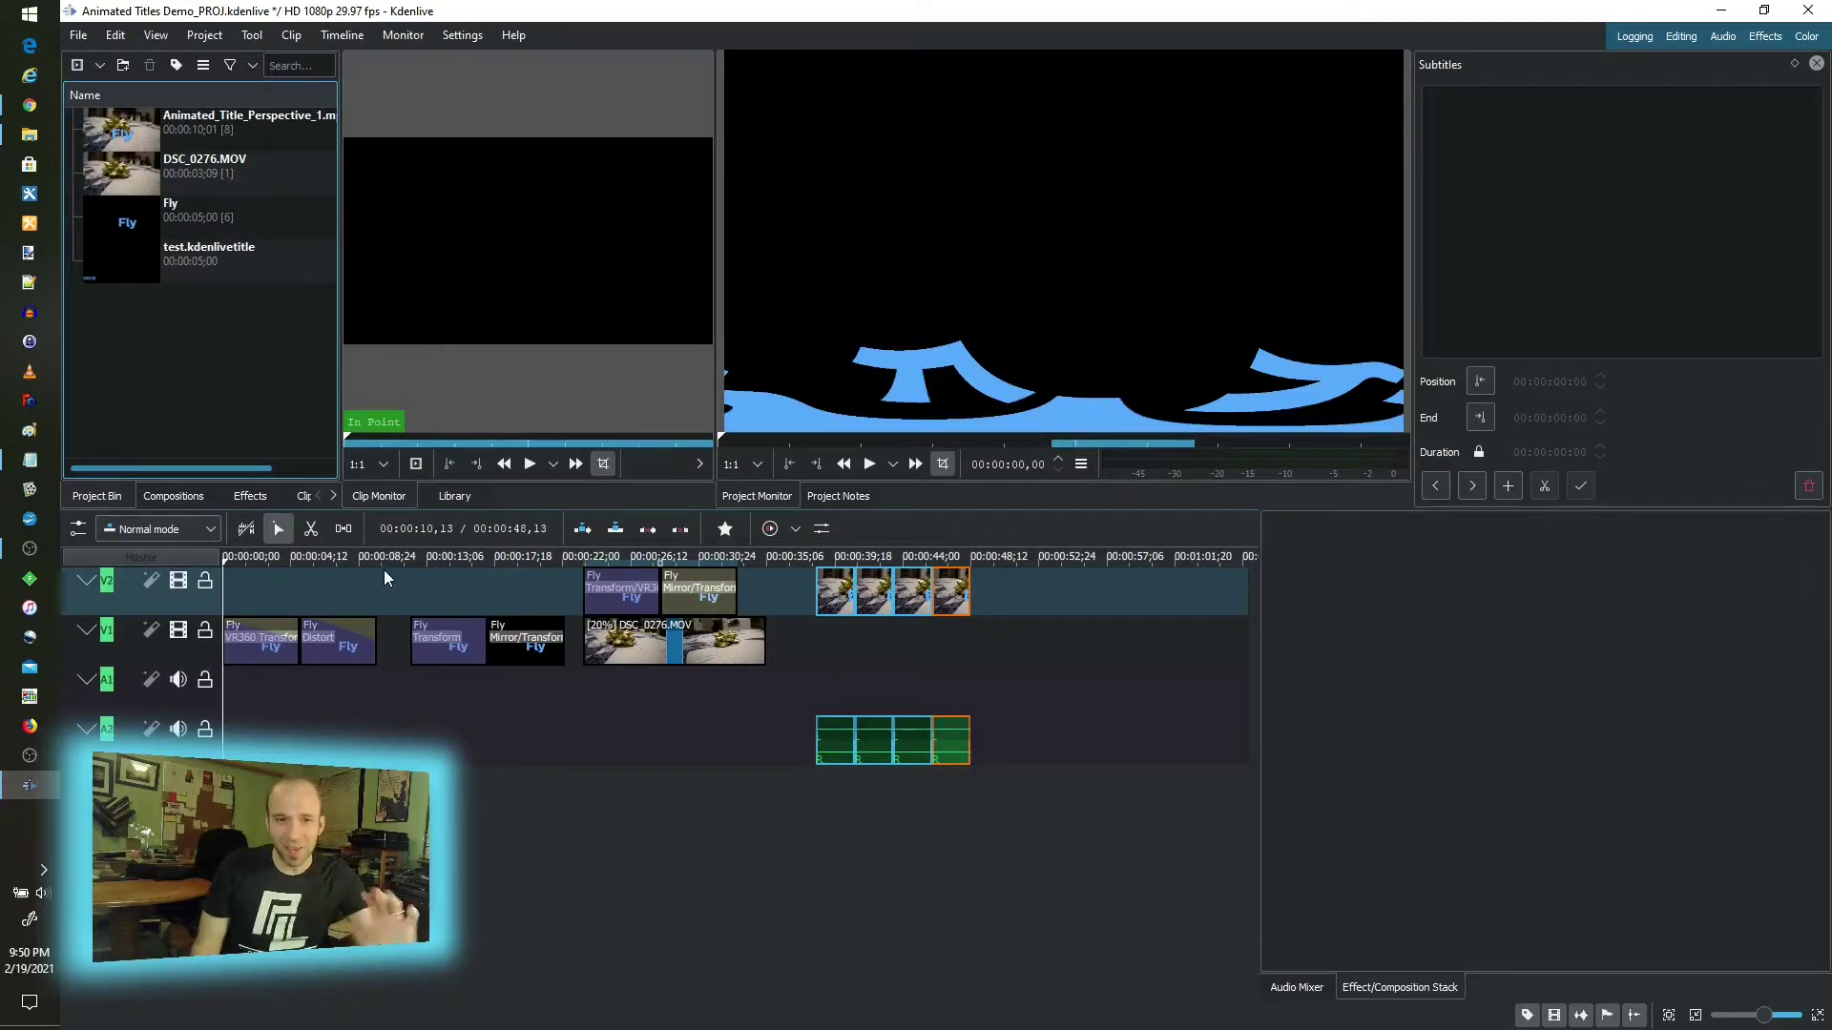
Rewind the timeline playhead from the 4-second mark to 00:00:00,00
left_click(284, 556)
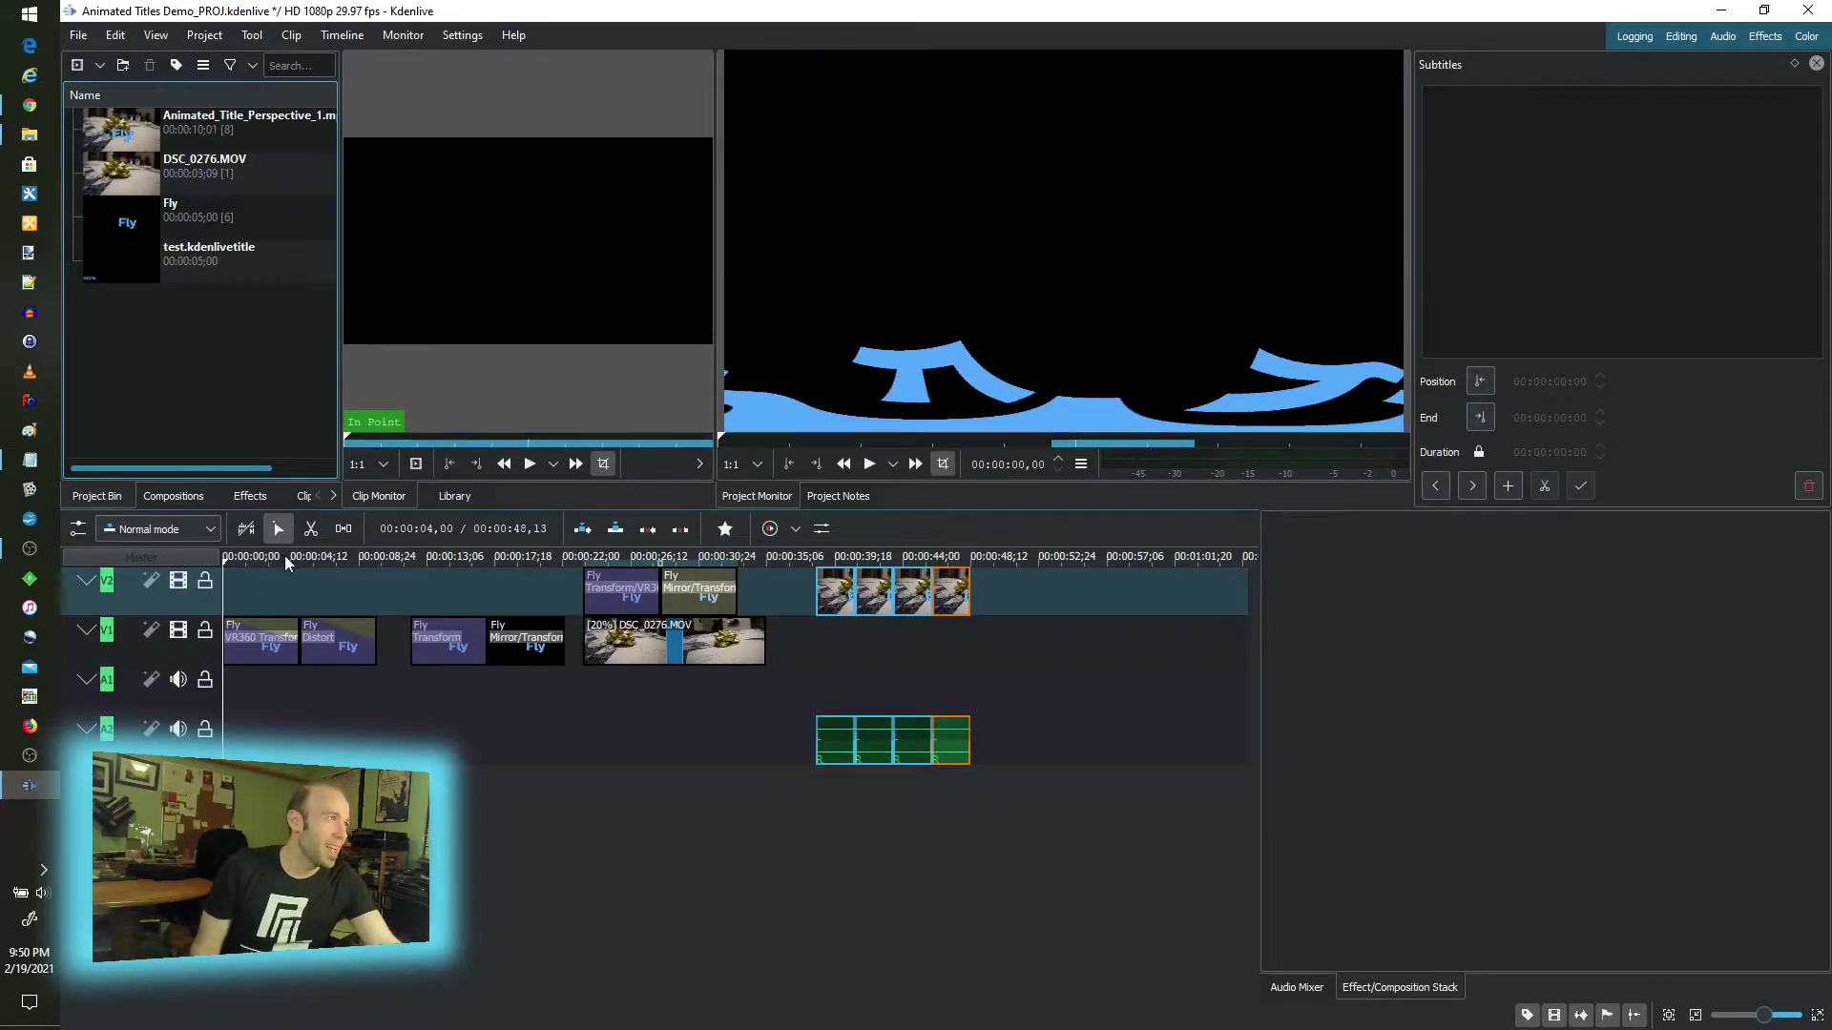
left_click_drag(284, 556, 219, 559)
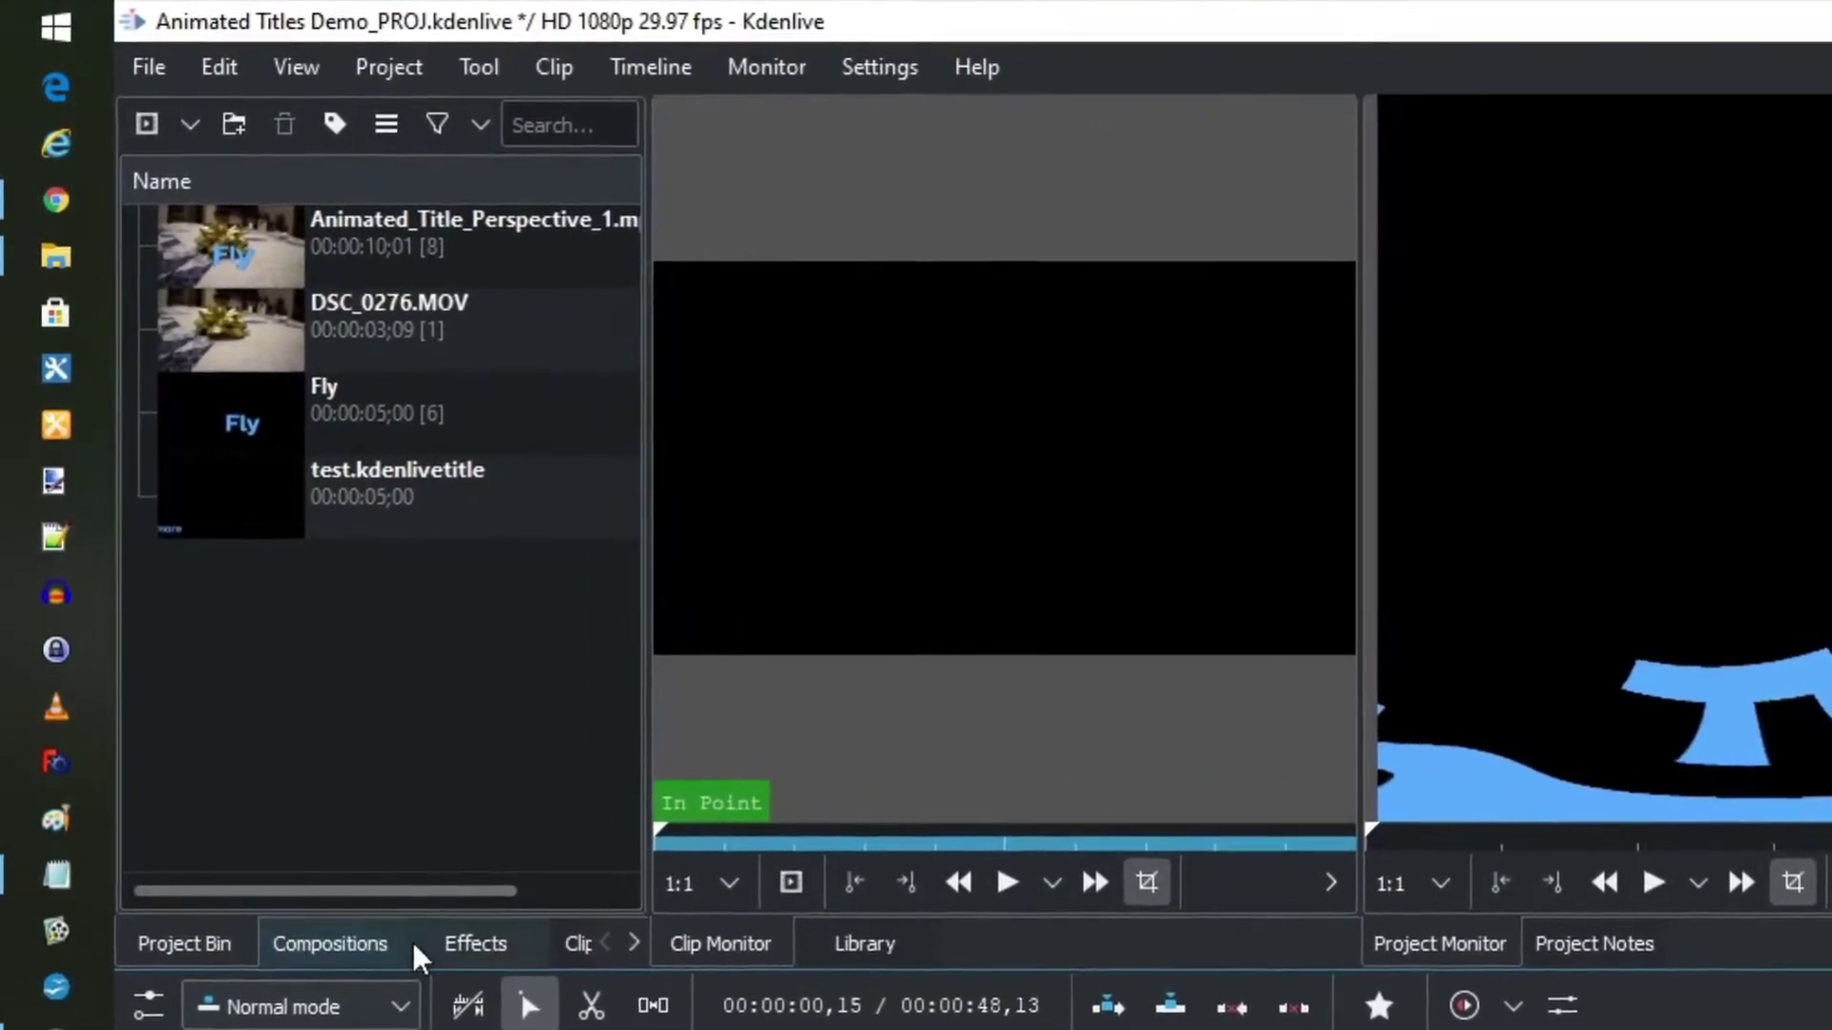
Review the first Fly clip's VR360 Transform keyframes and play the tumbling animation from the start
left_click(432, 858)
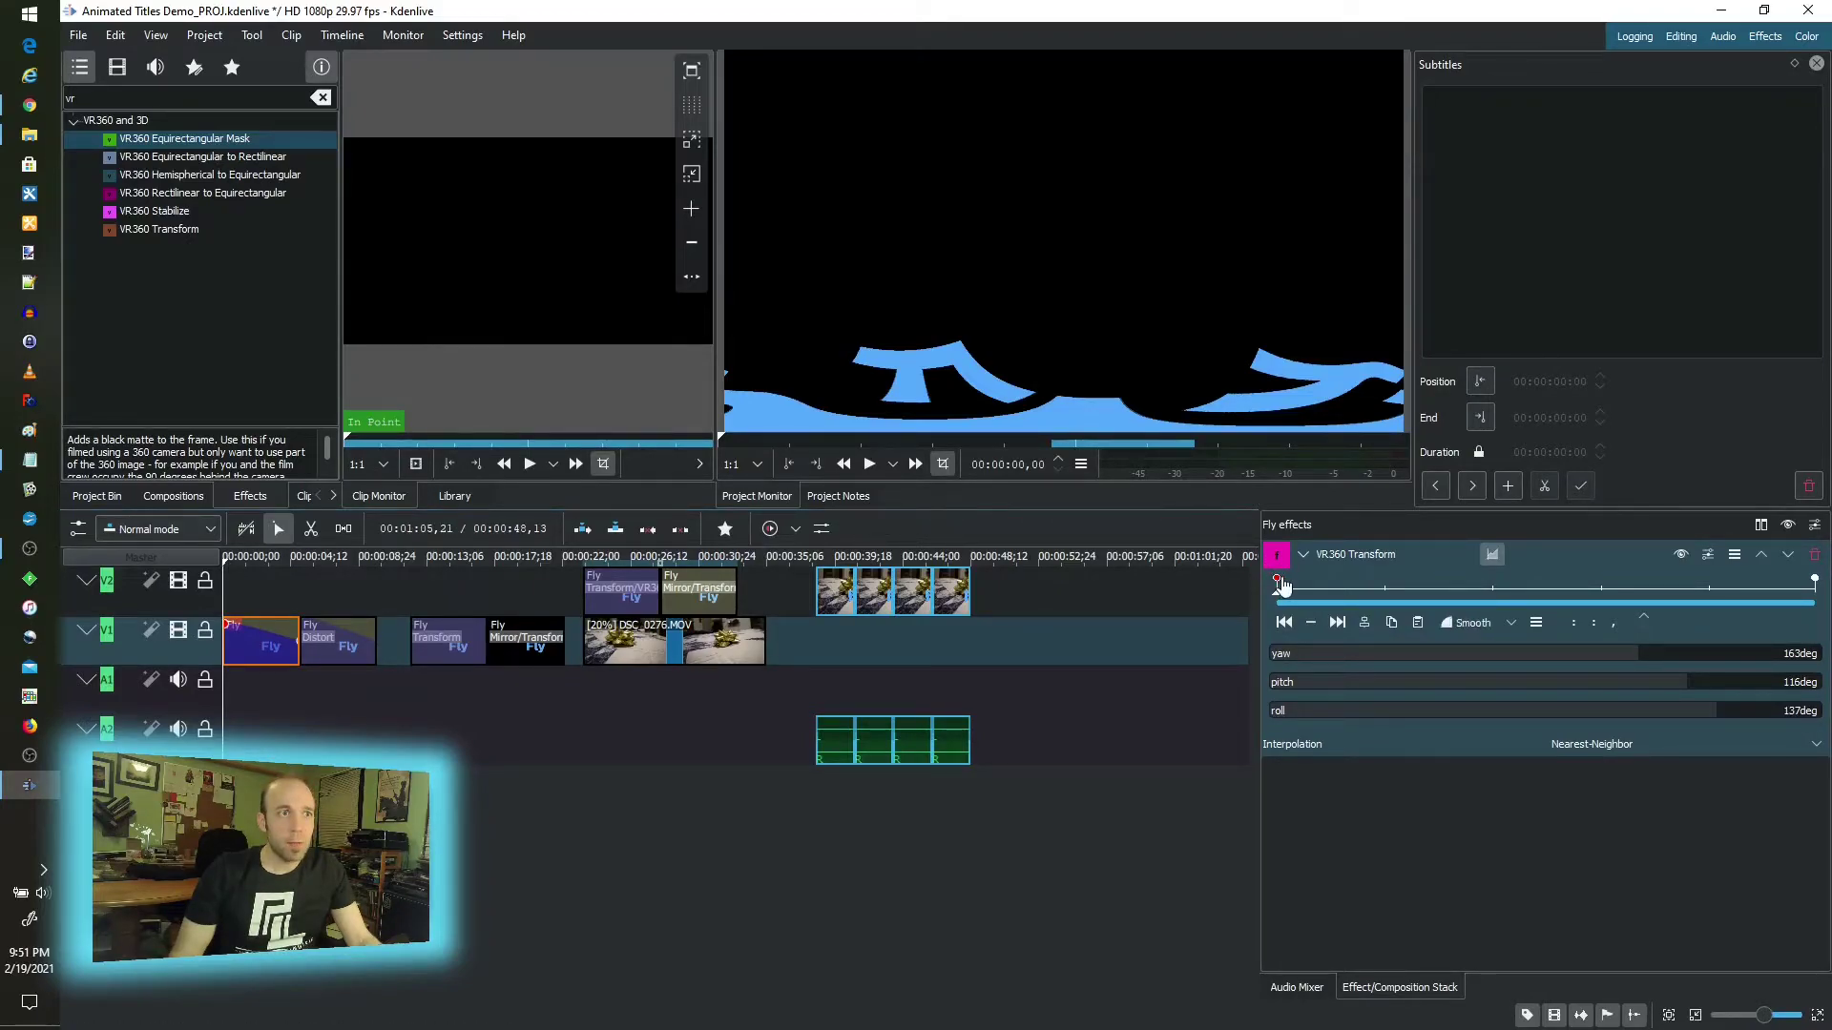
left_click(1811, 586)
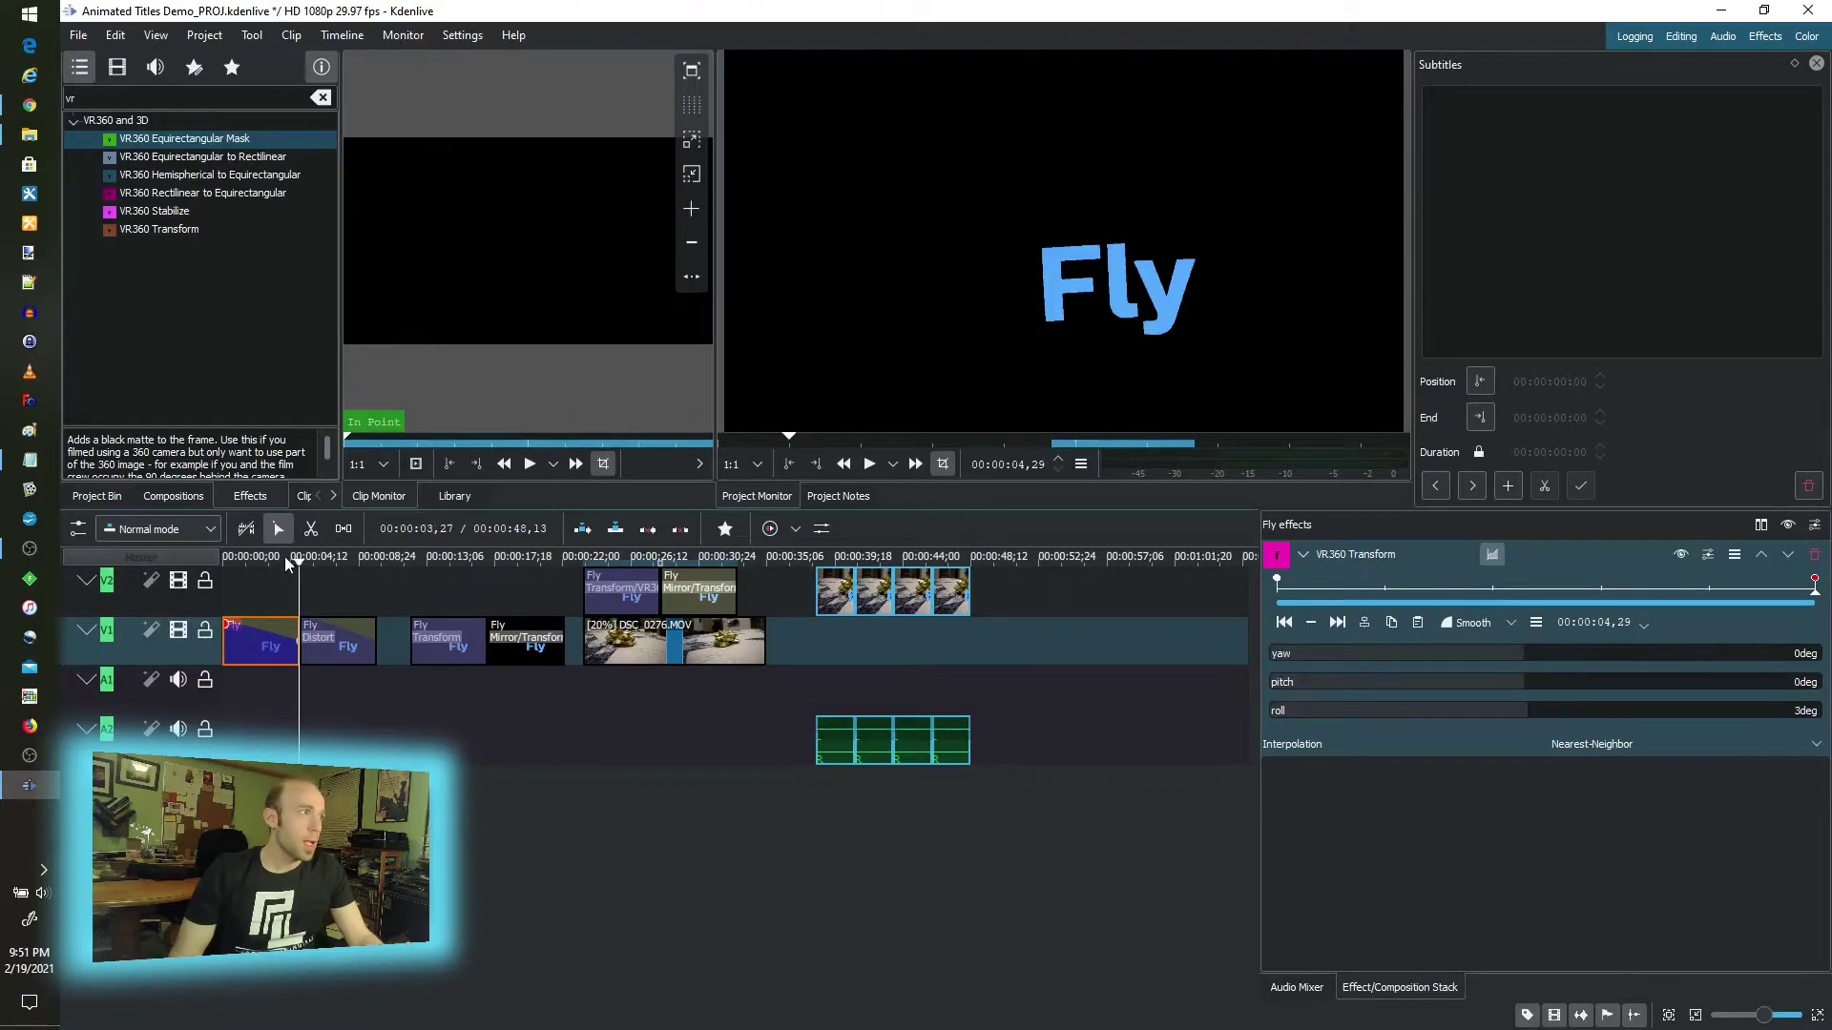
left_click_drag(284, 557, 176, 571)
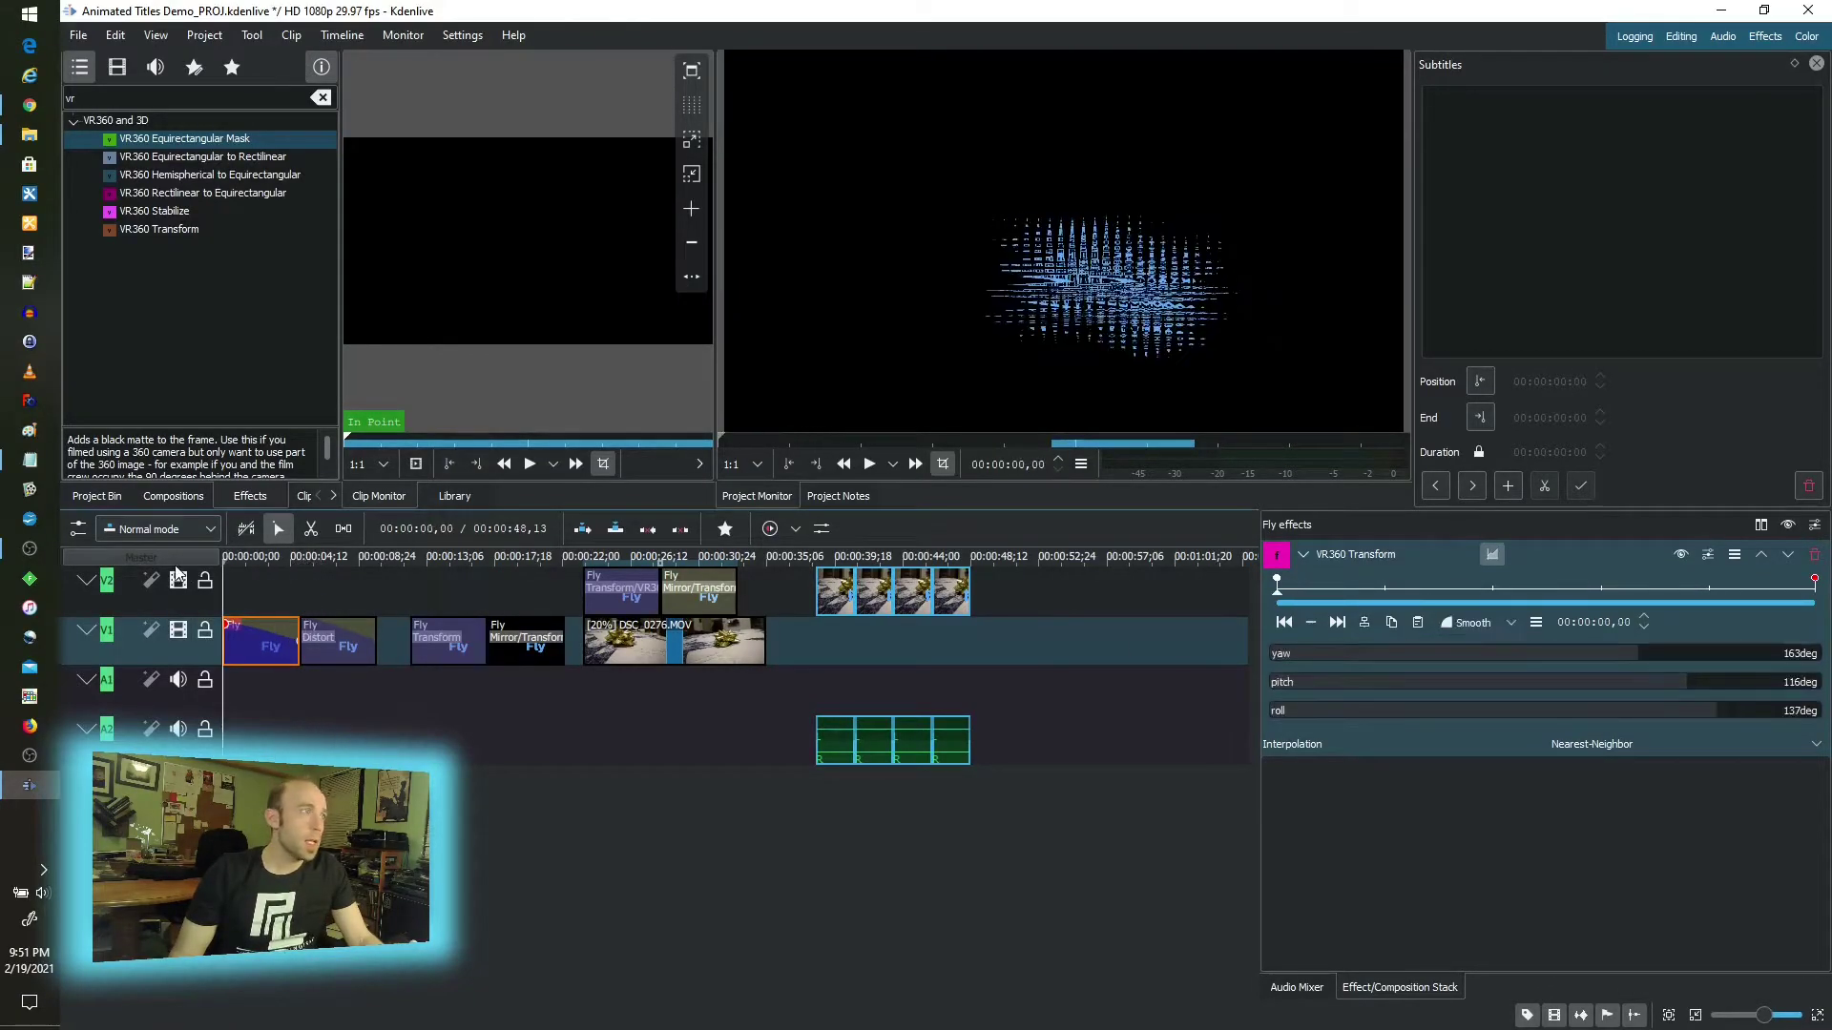
key("space")
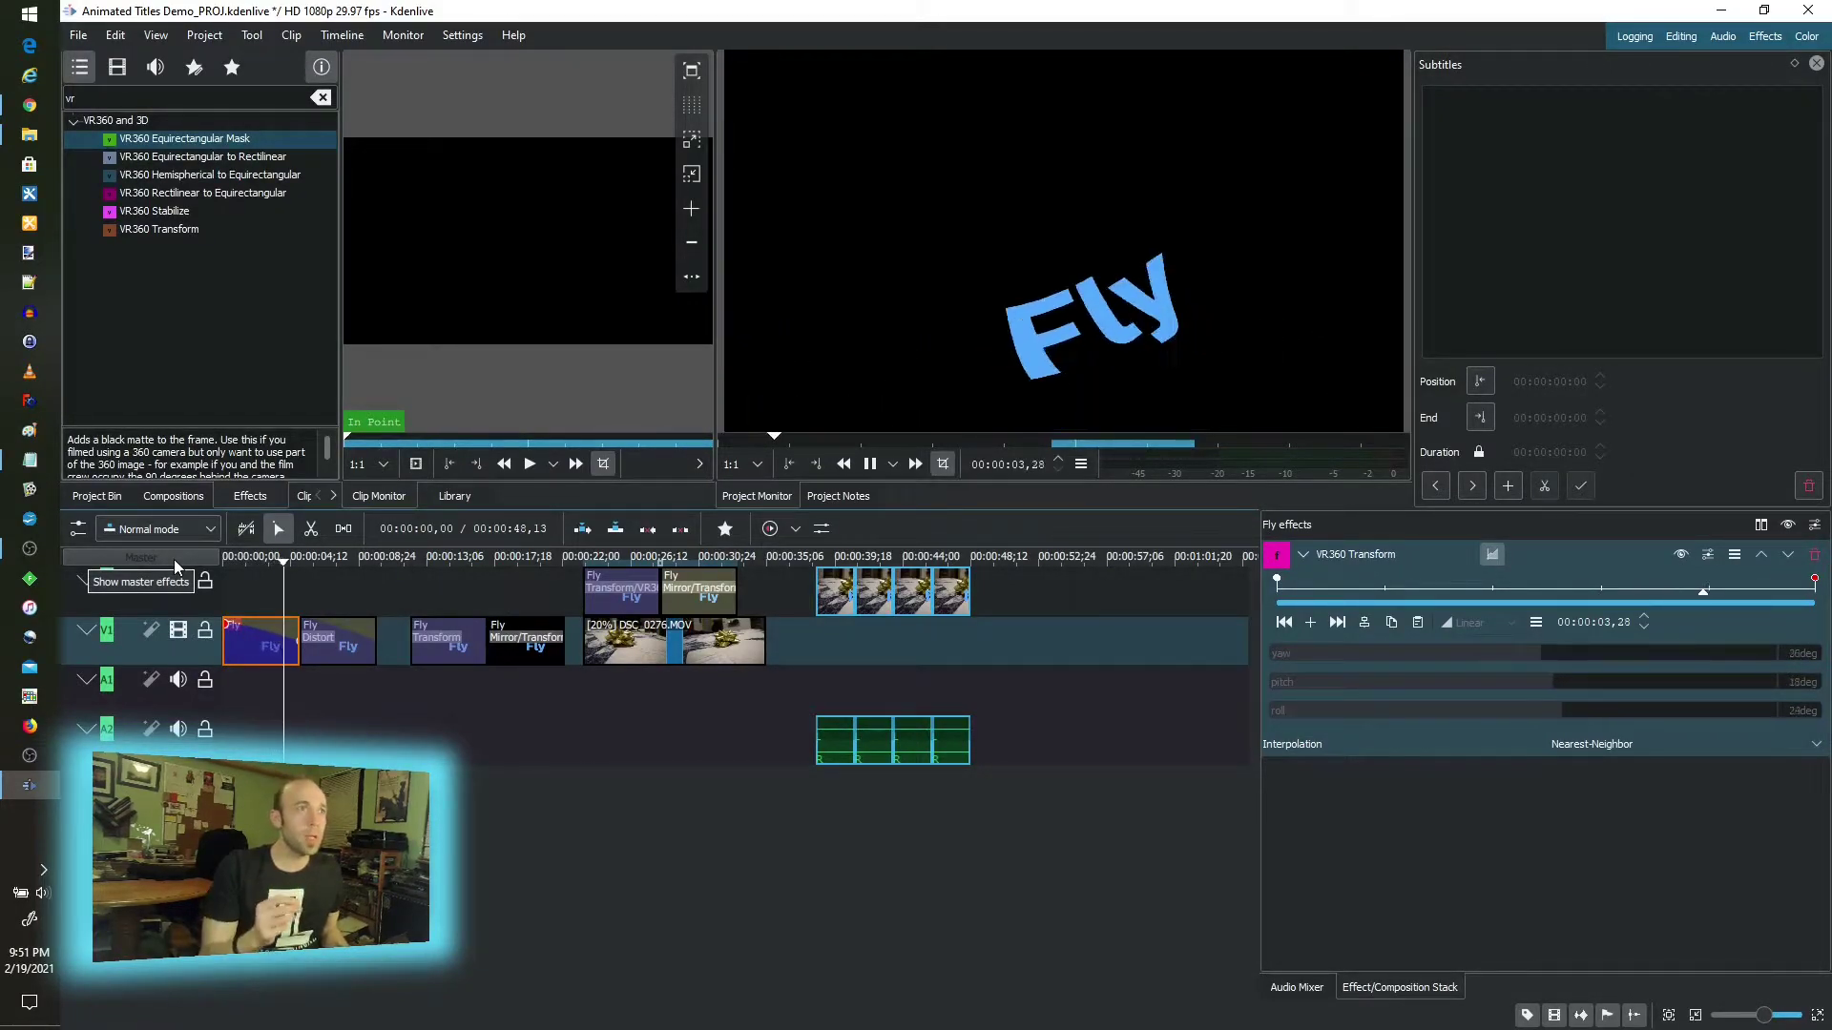
key("space")
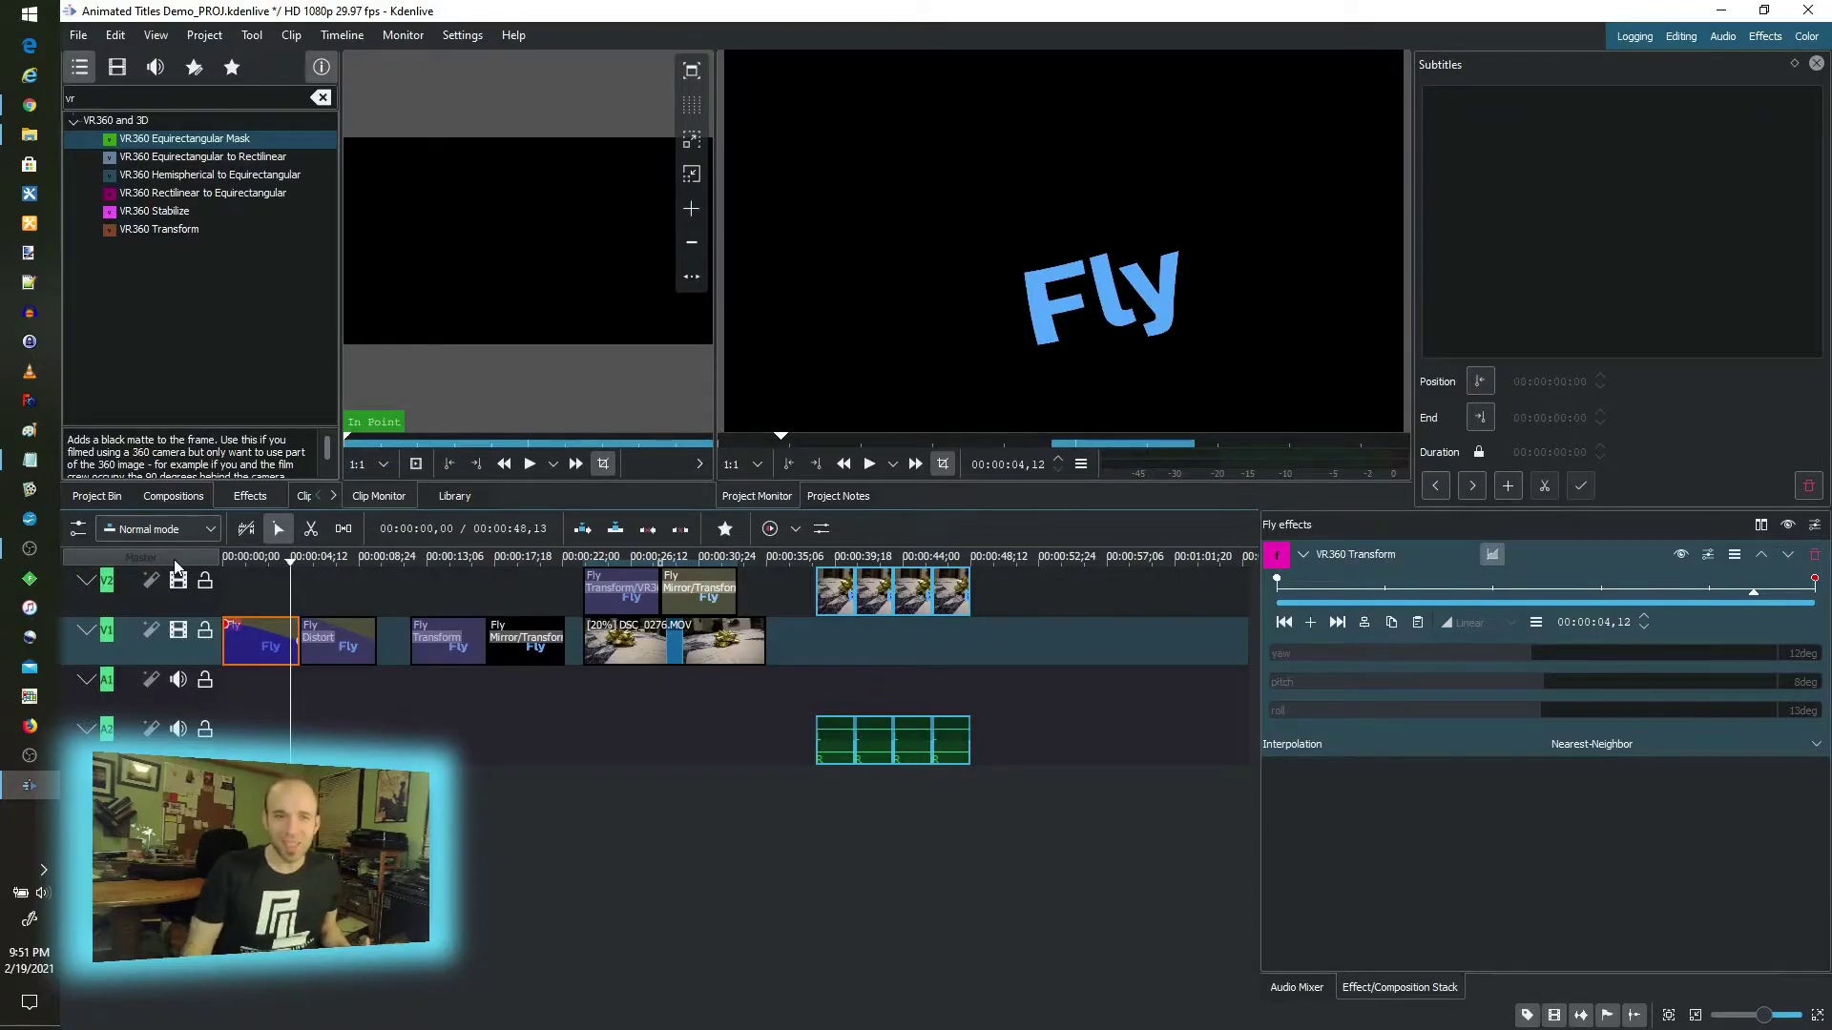
mouse_move(273, 559)
left_mouse_down()
mouse_move(216, 560)
mouse_move(297, 566)
left_mouse_up()
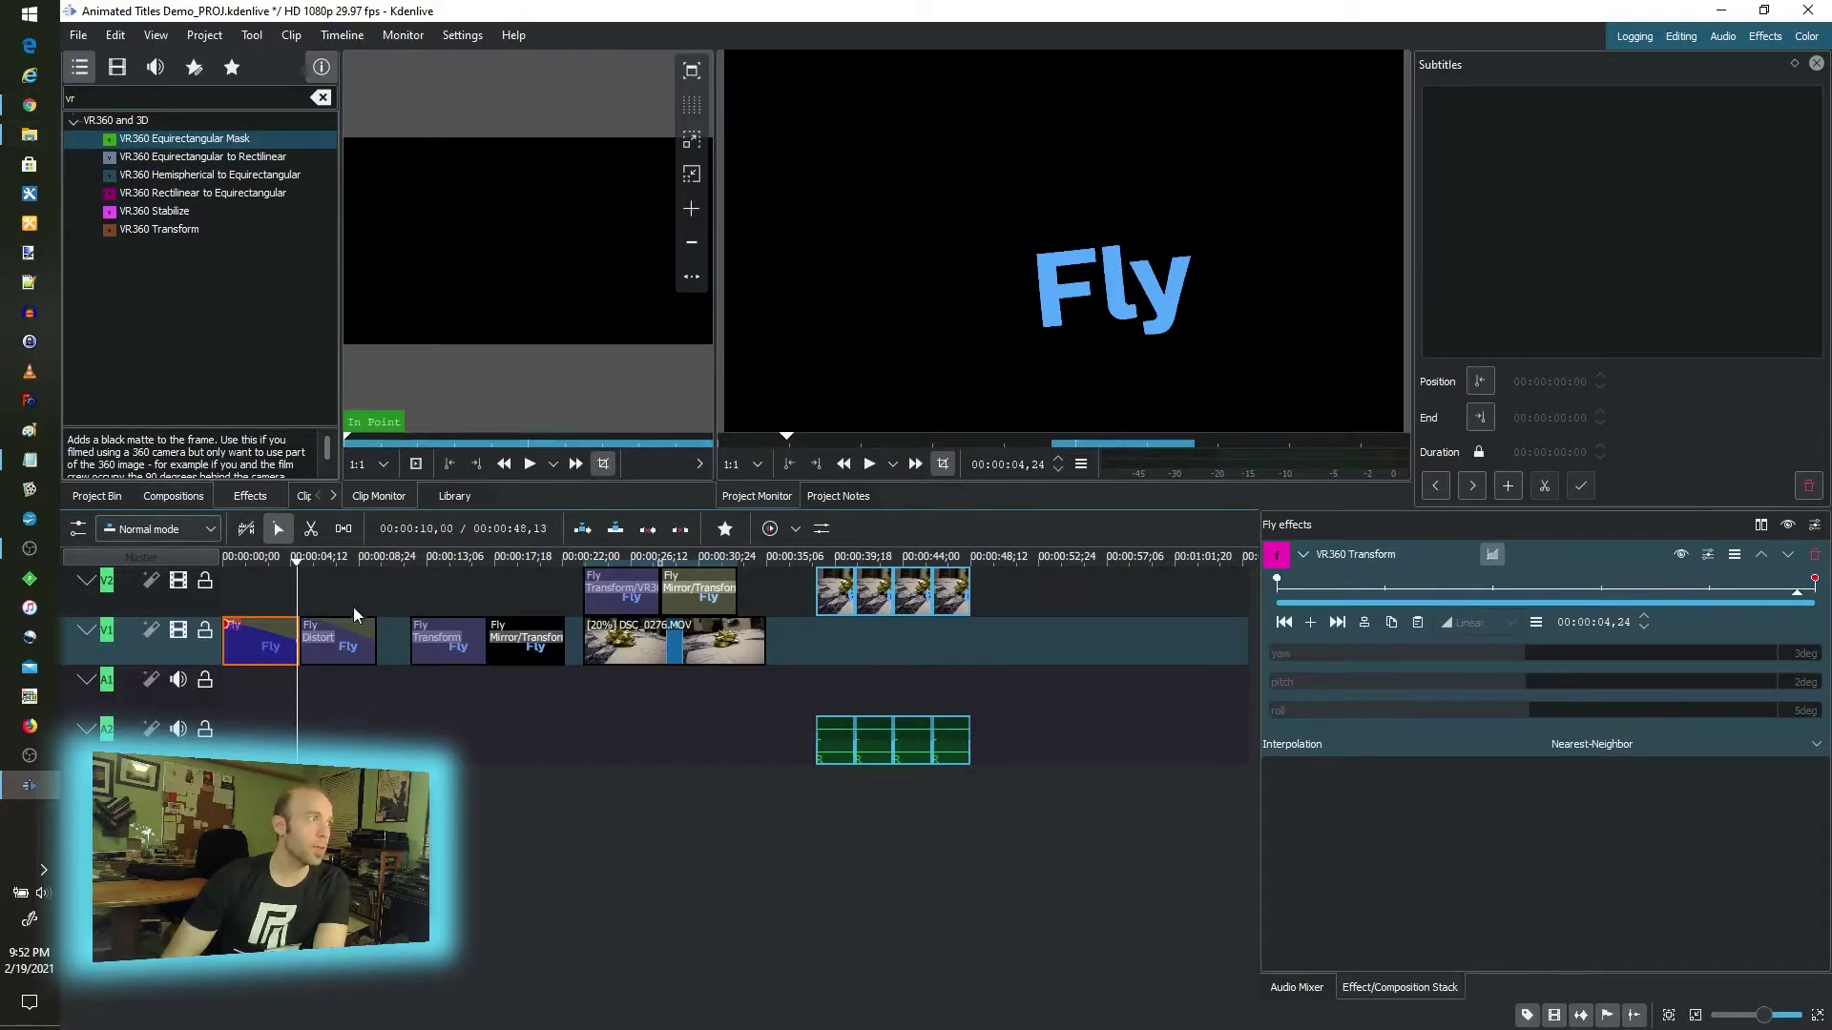
Show the Fly Distort clip's keyframed Distort effect and play the ripple until it settles
left_click(336, 649)
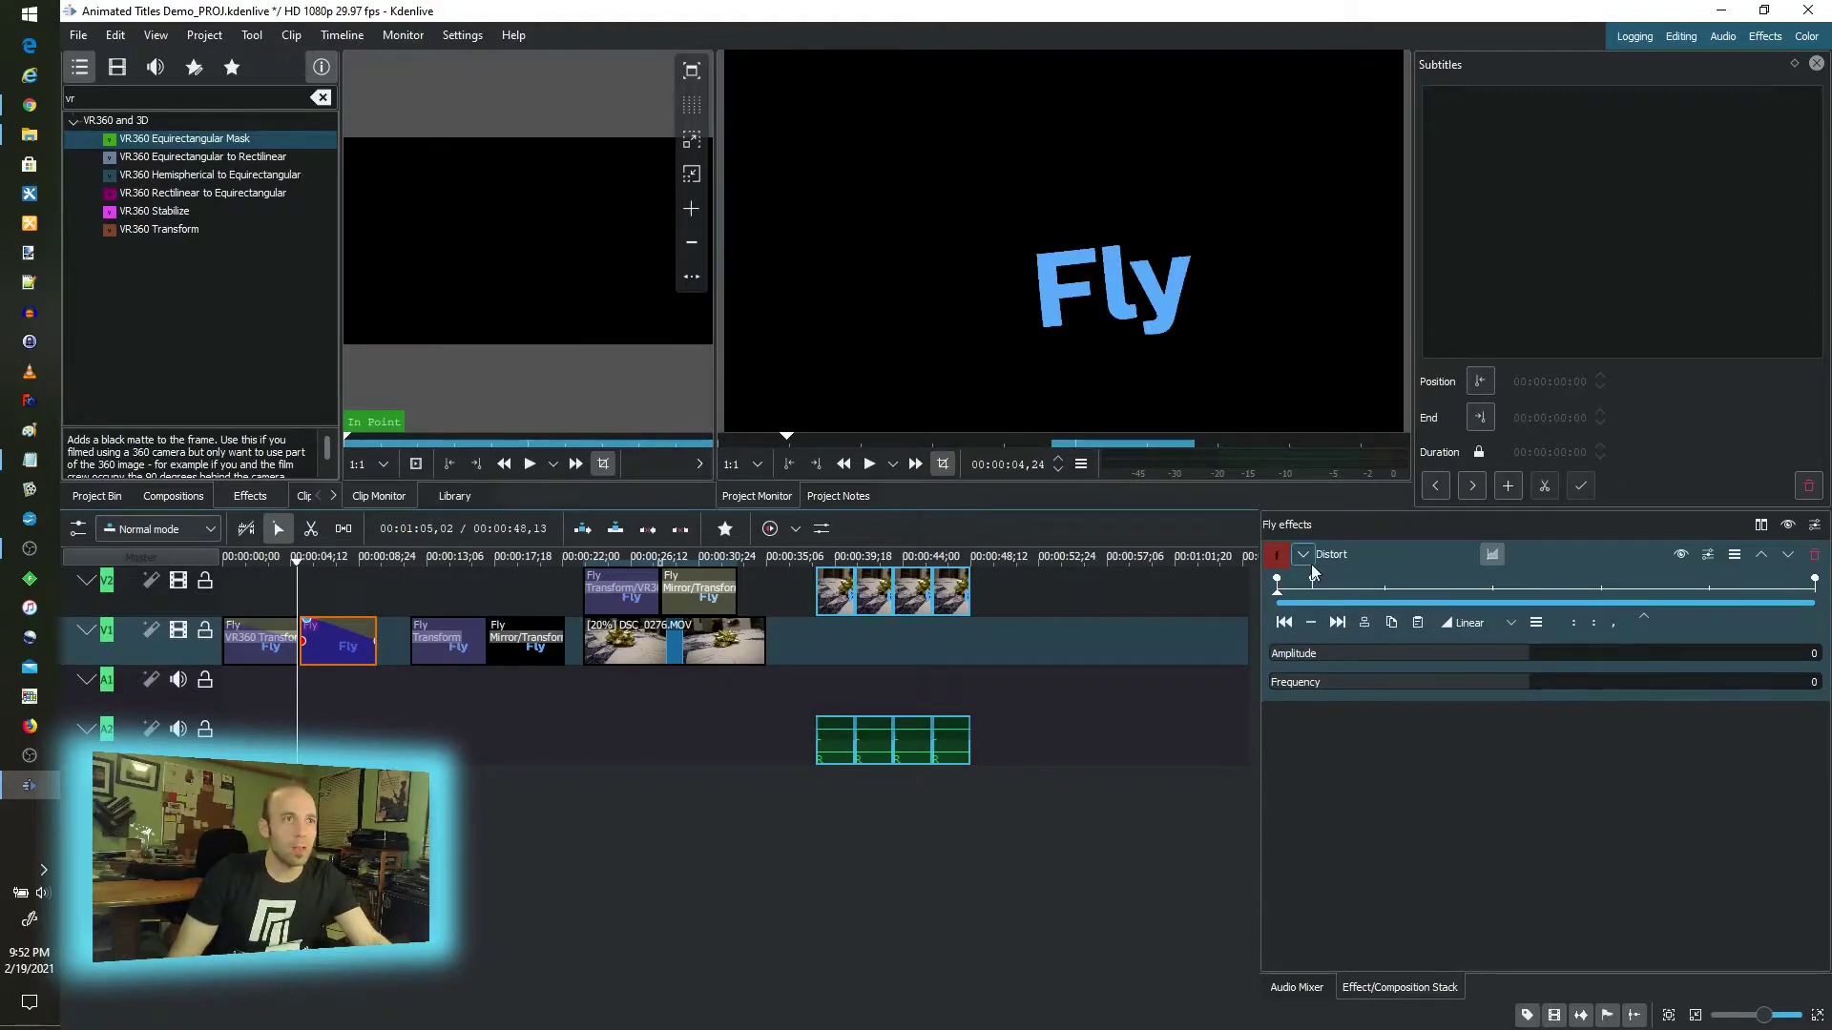
key("space")
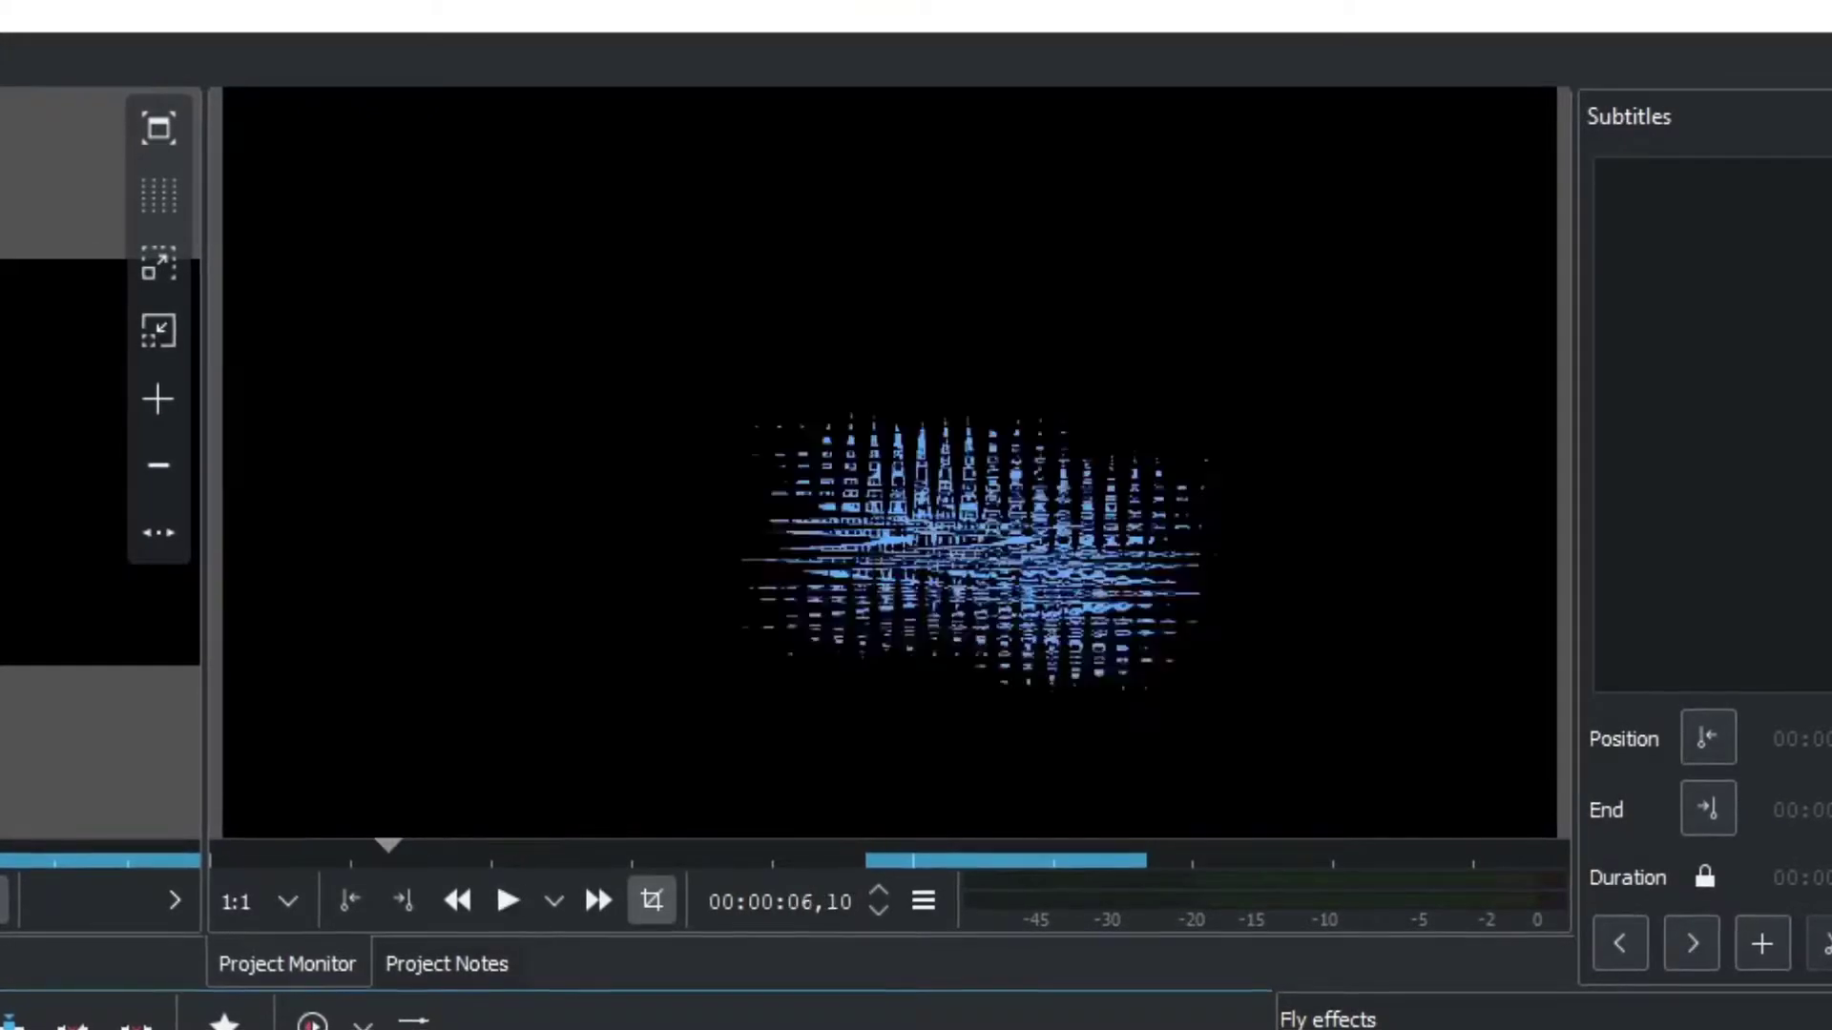
key("space")
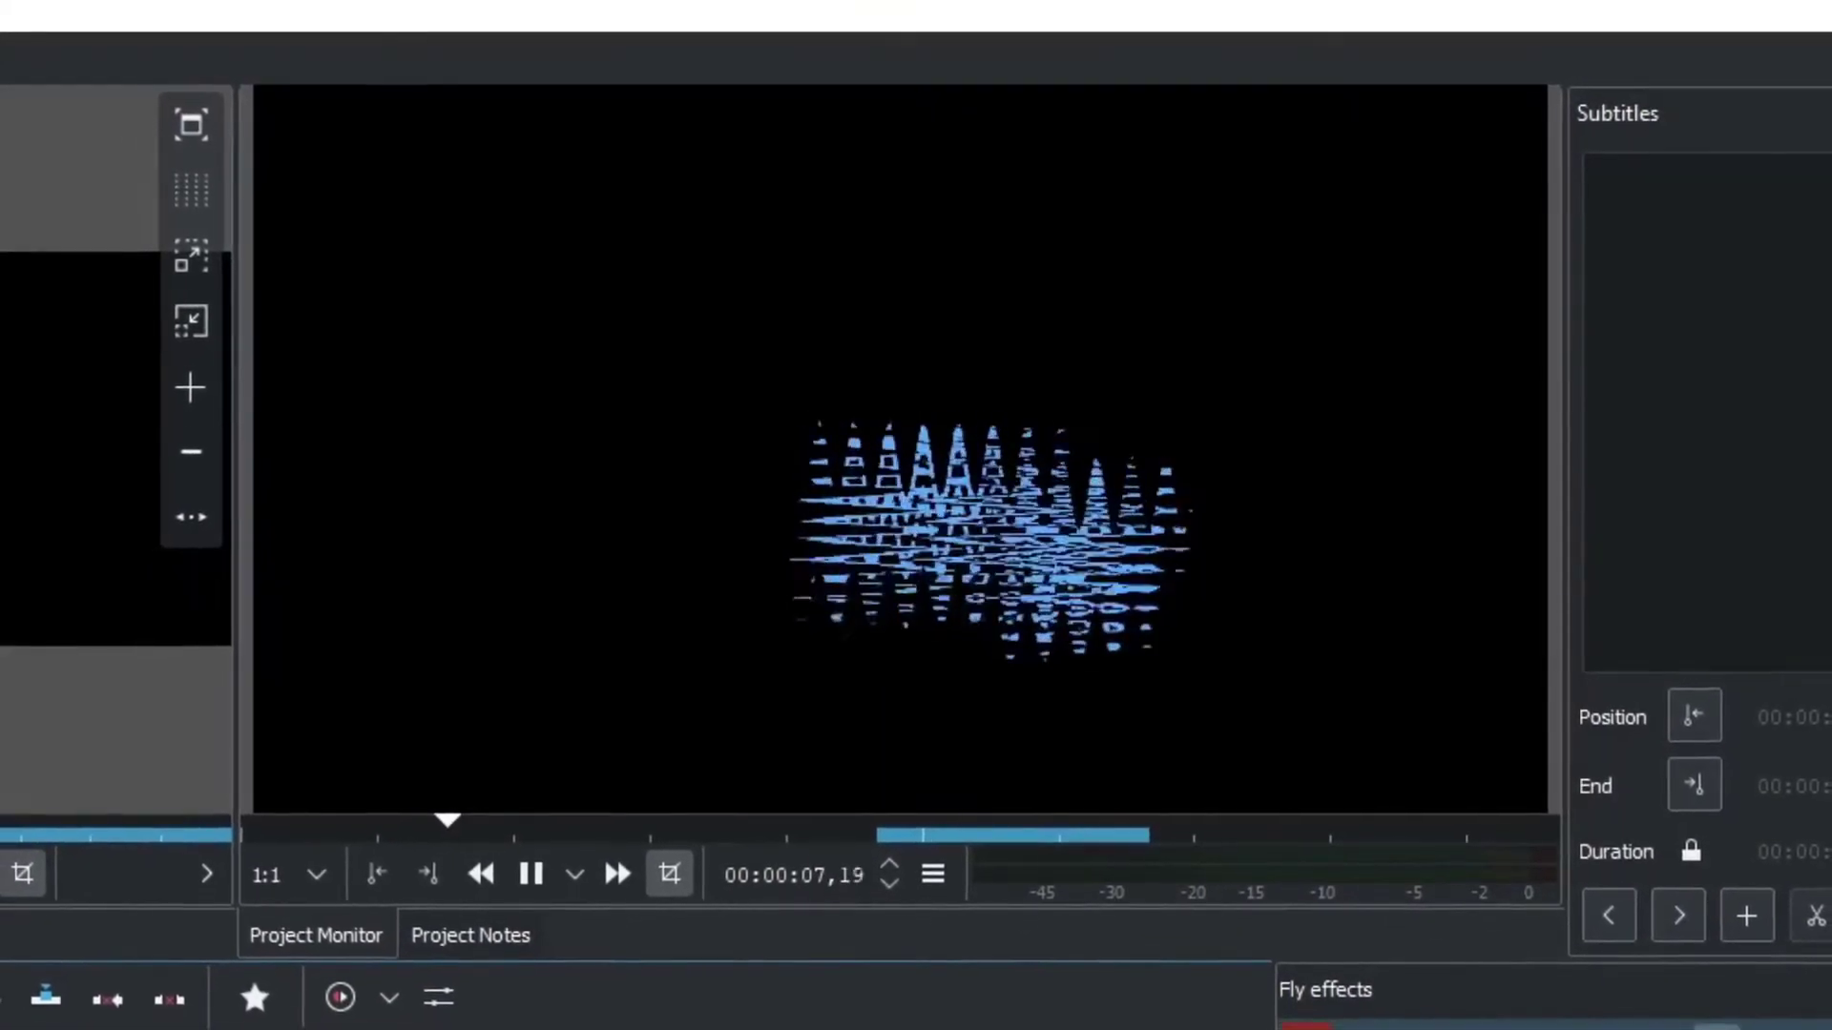
key("space")
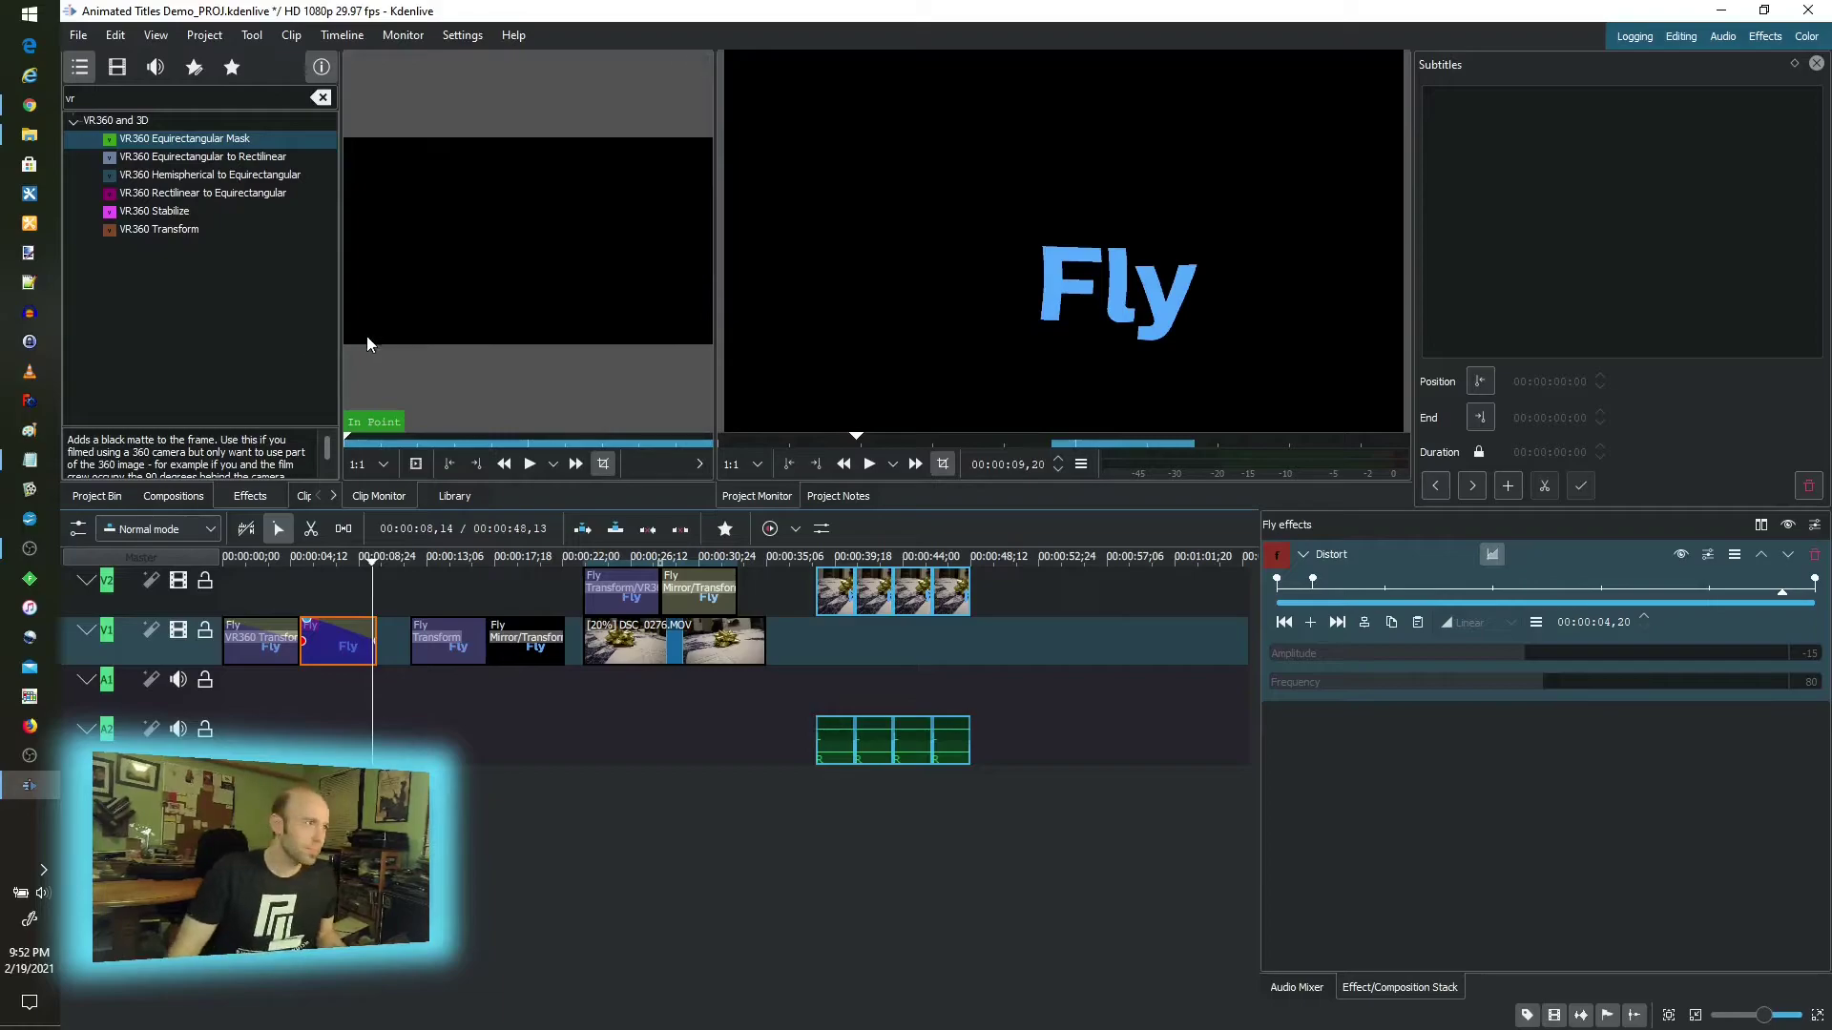
Play the following title clips, then show the Fly Transform clip's Transform effect at 100% size
left_click_drag(421, 559, 407, 564)
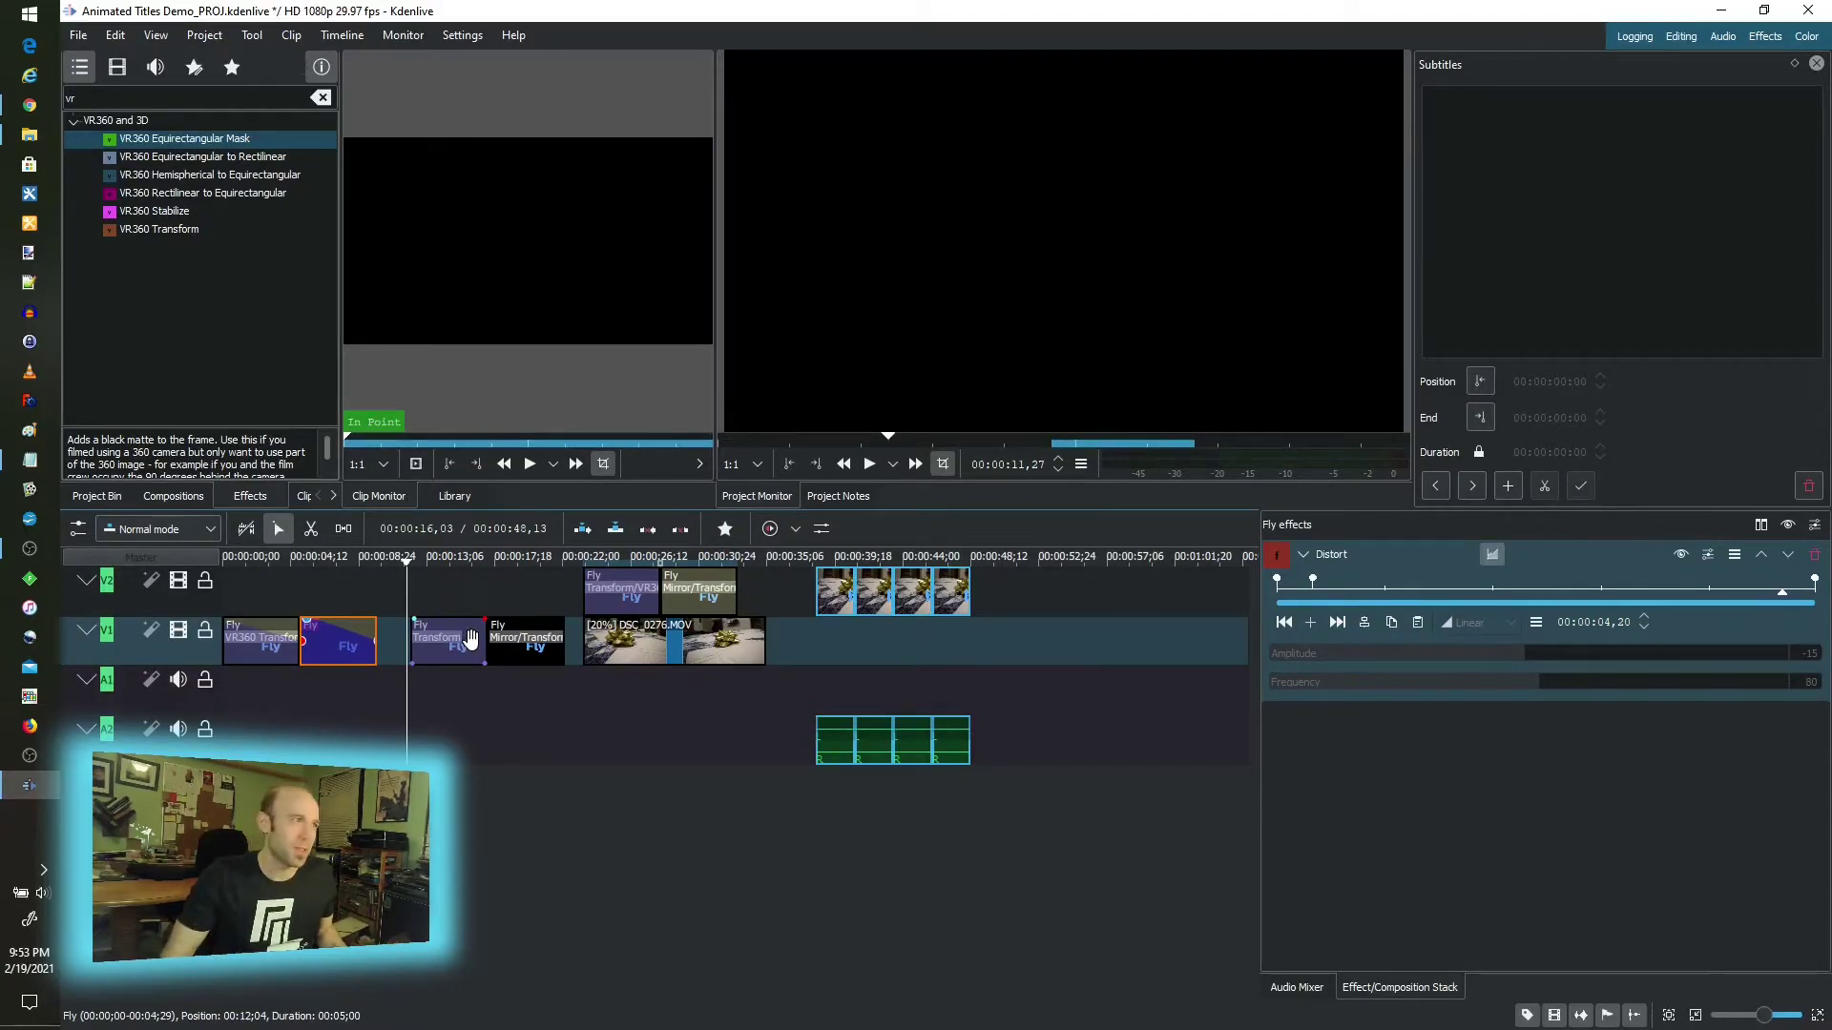
key("space")
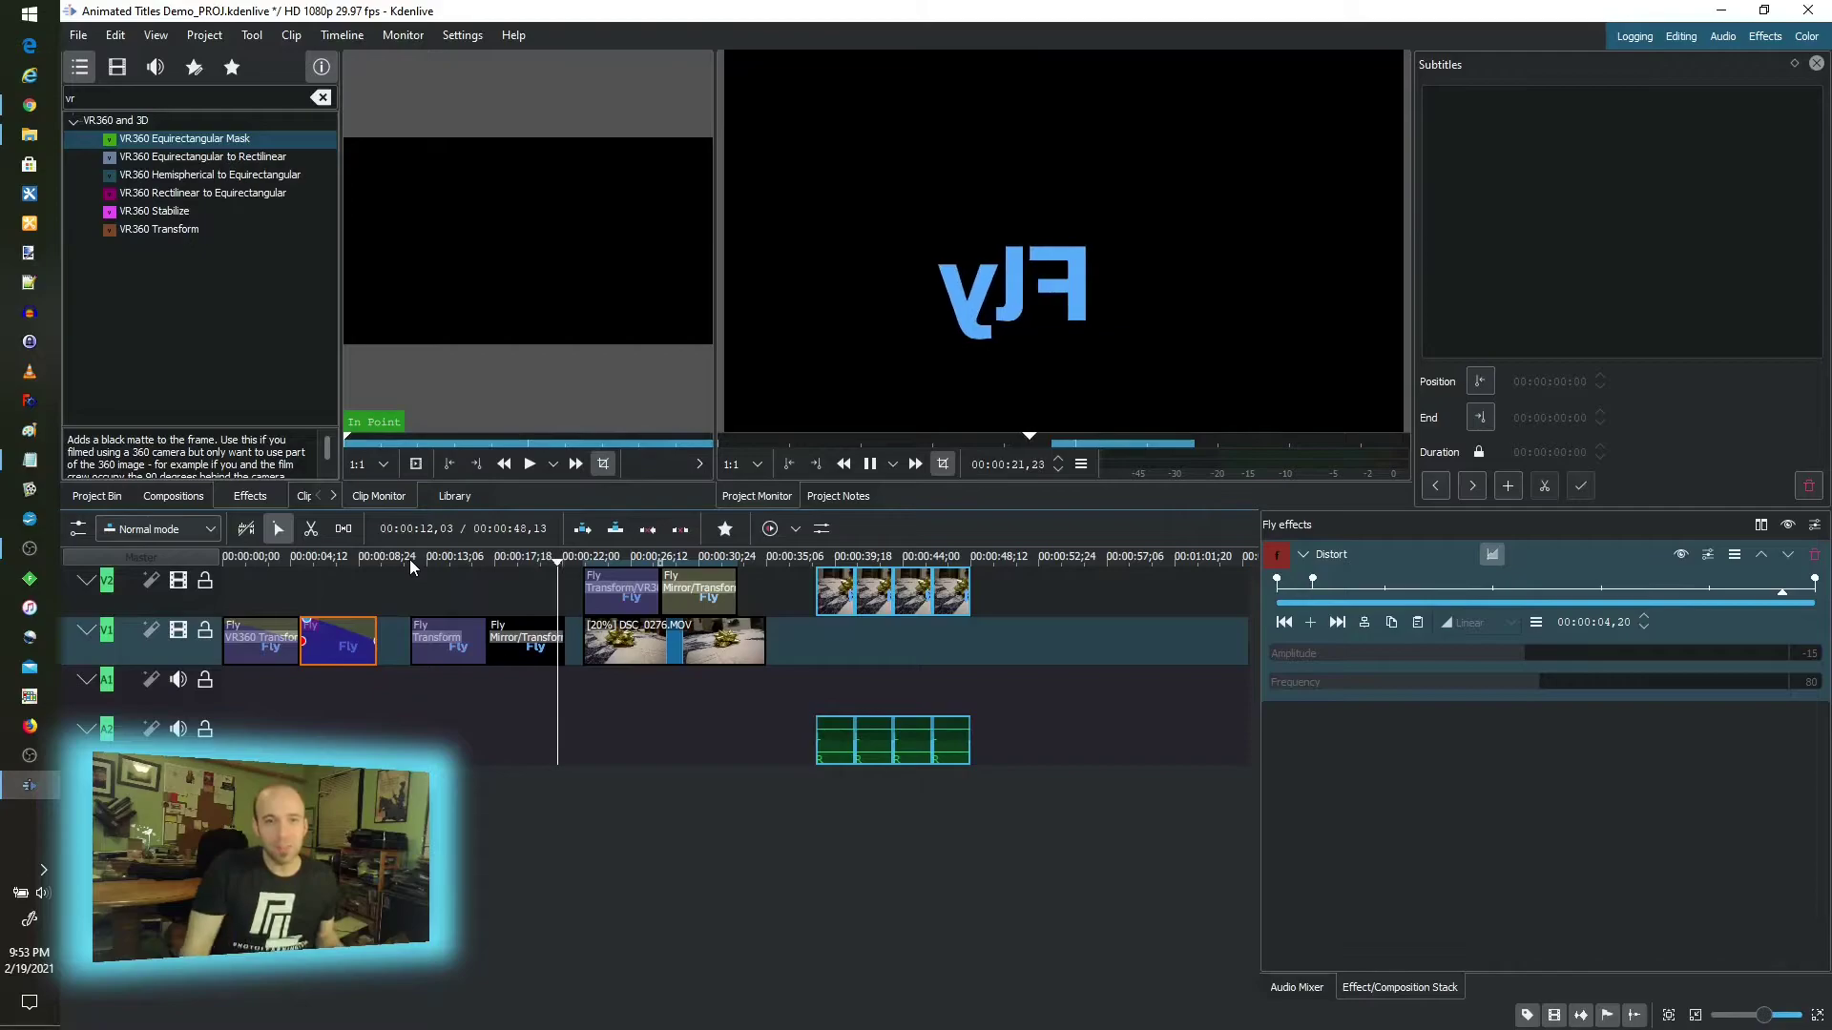
left_click_drag(434, 558, 409, 561)
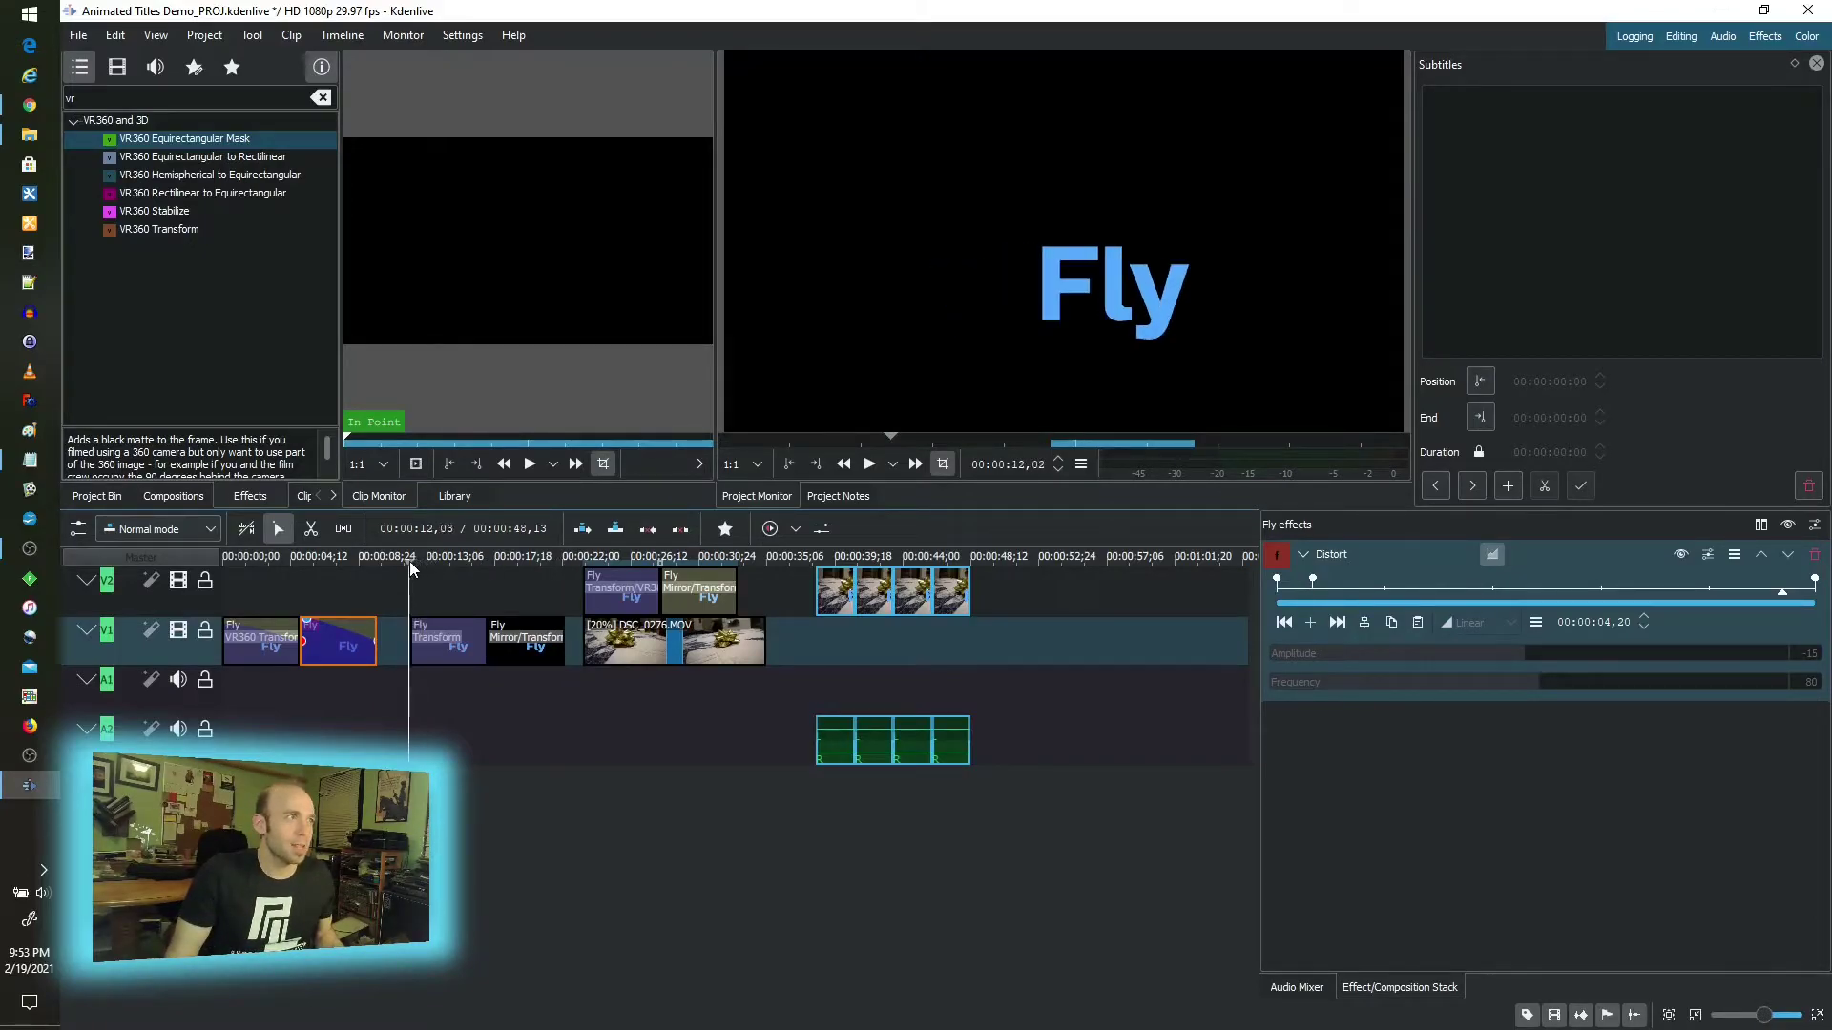
left_click(449, 641)
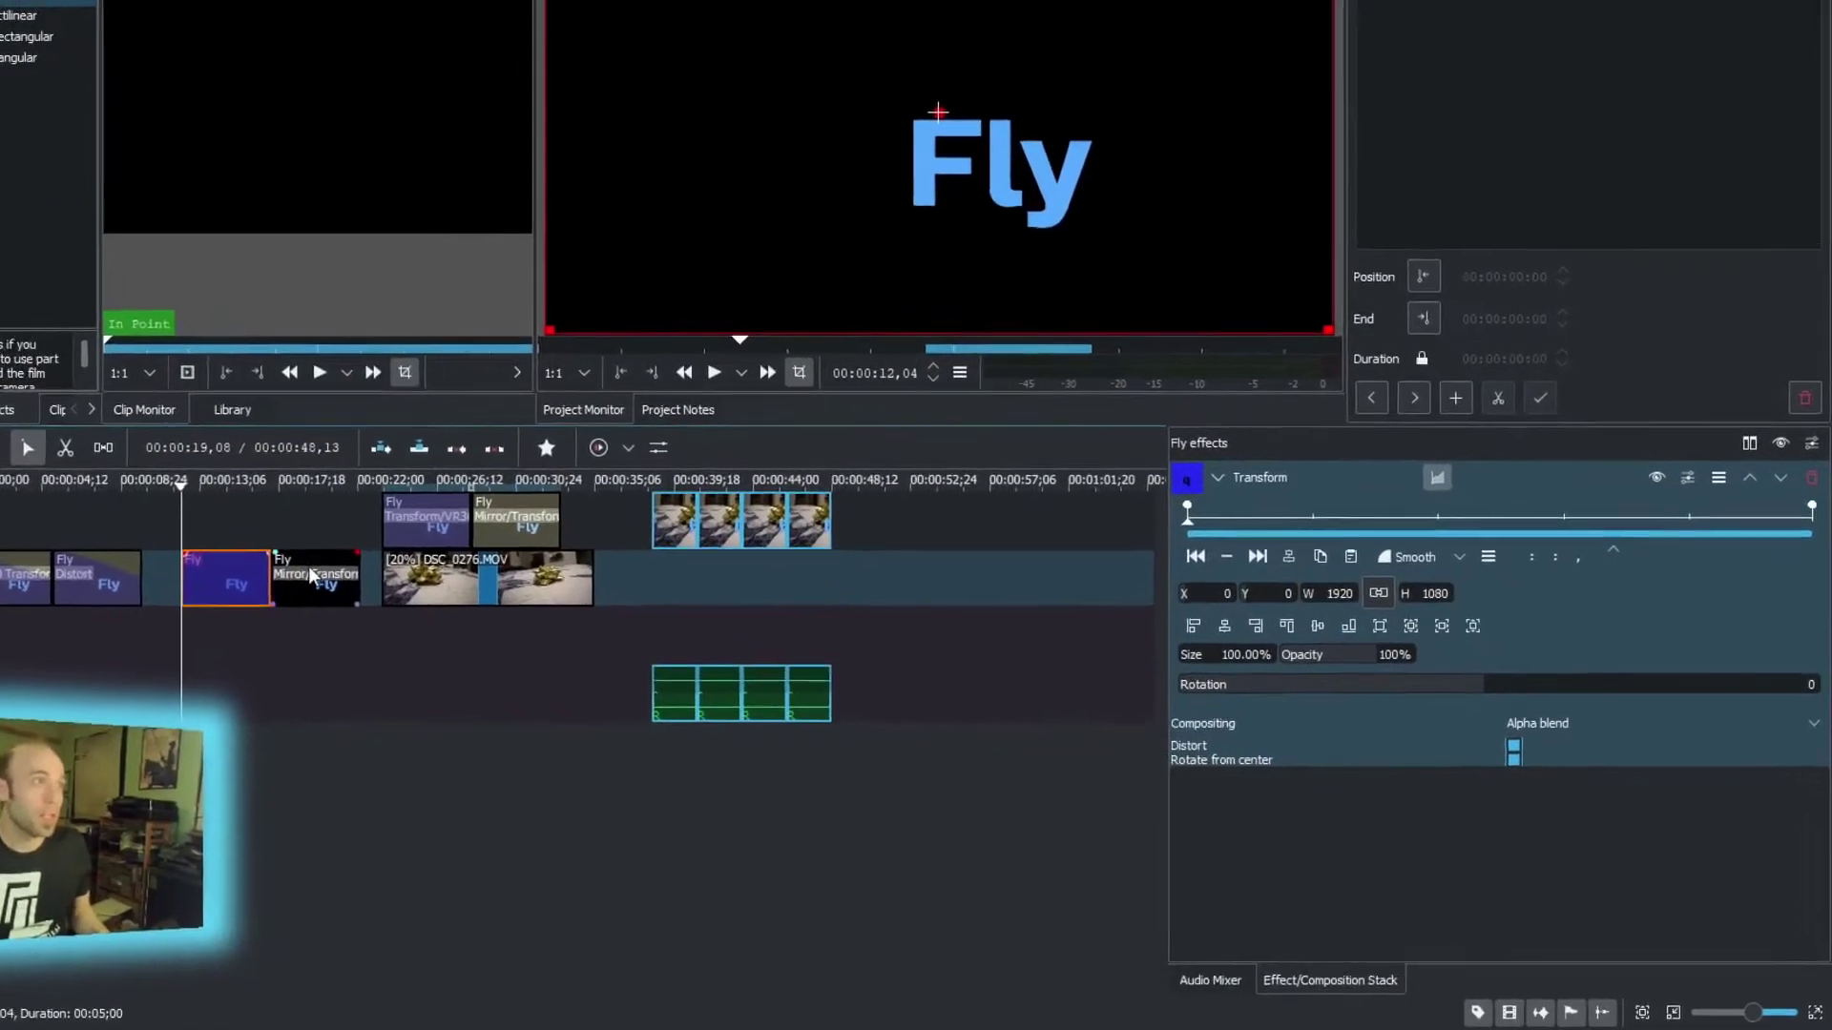
Inspect the Fly Mirror/Transform clip's mirroring directions, leaving Flip, and preview its frames
left_click(310, 574)
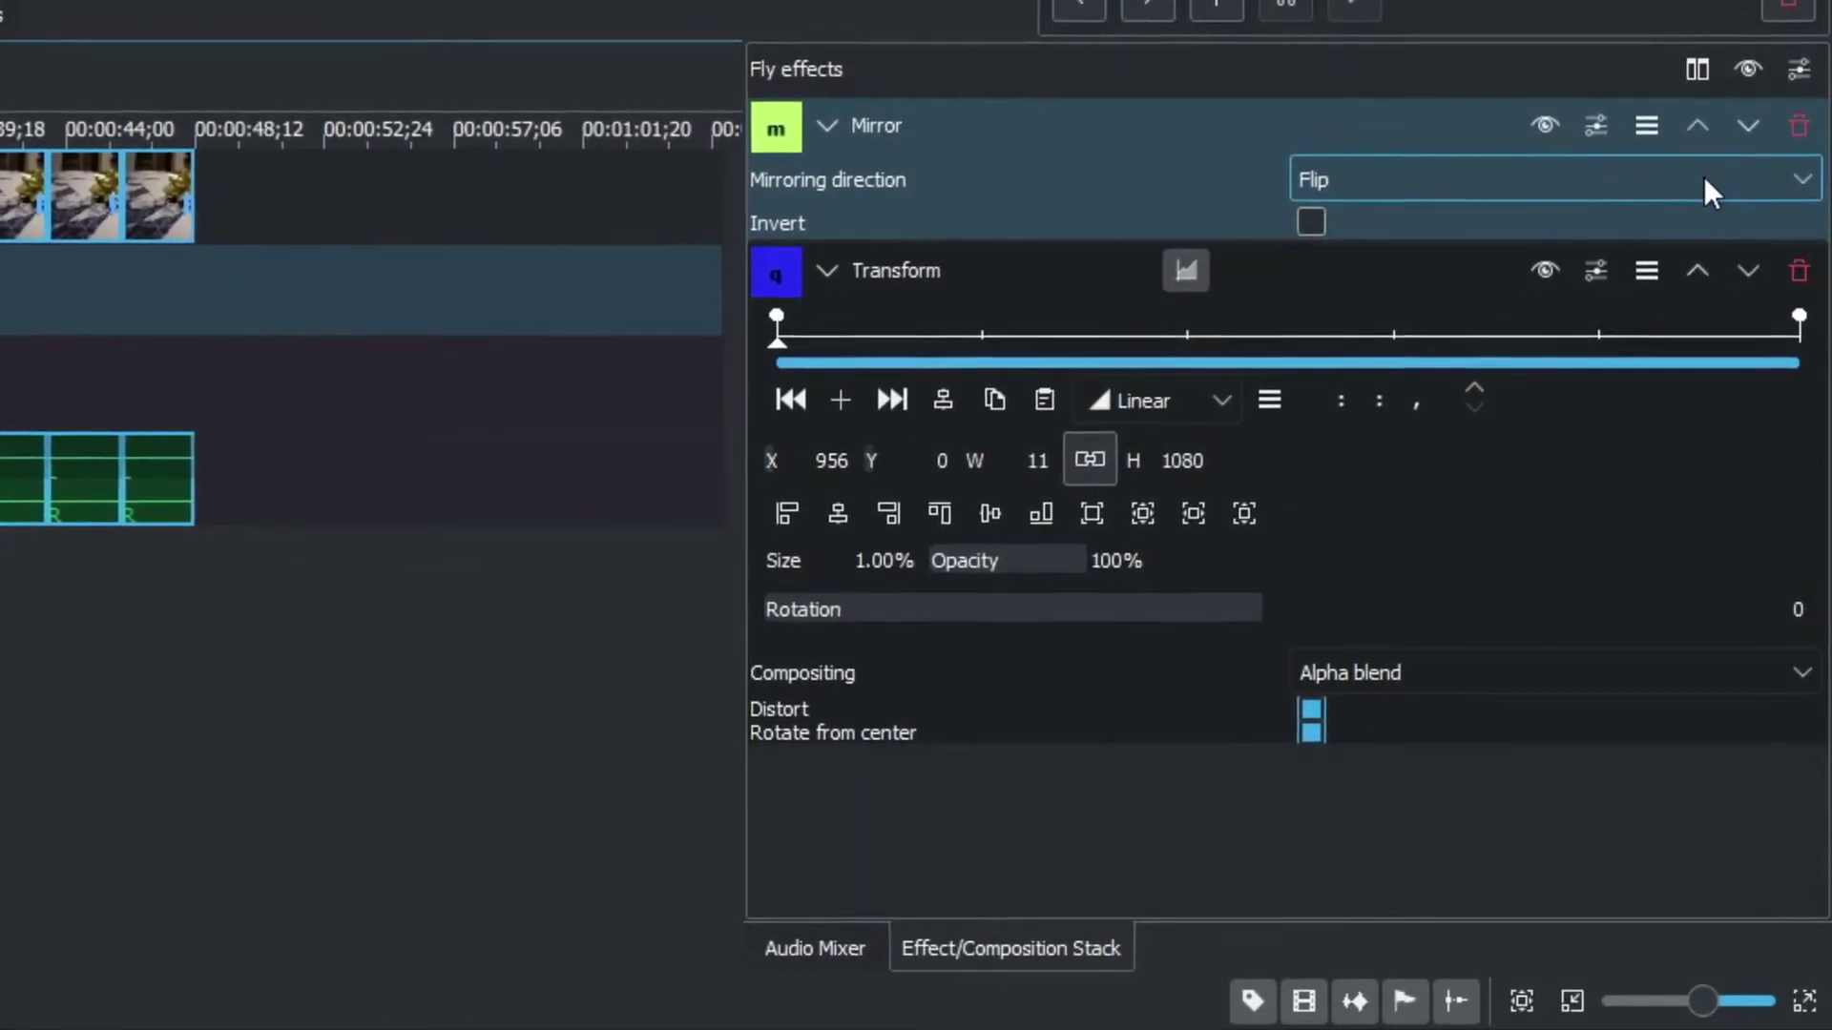
left_click(1796, 184)
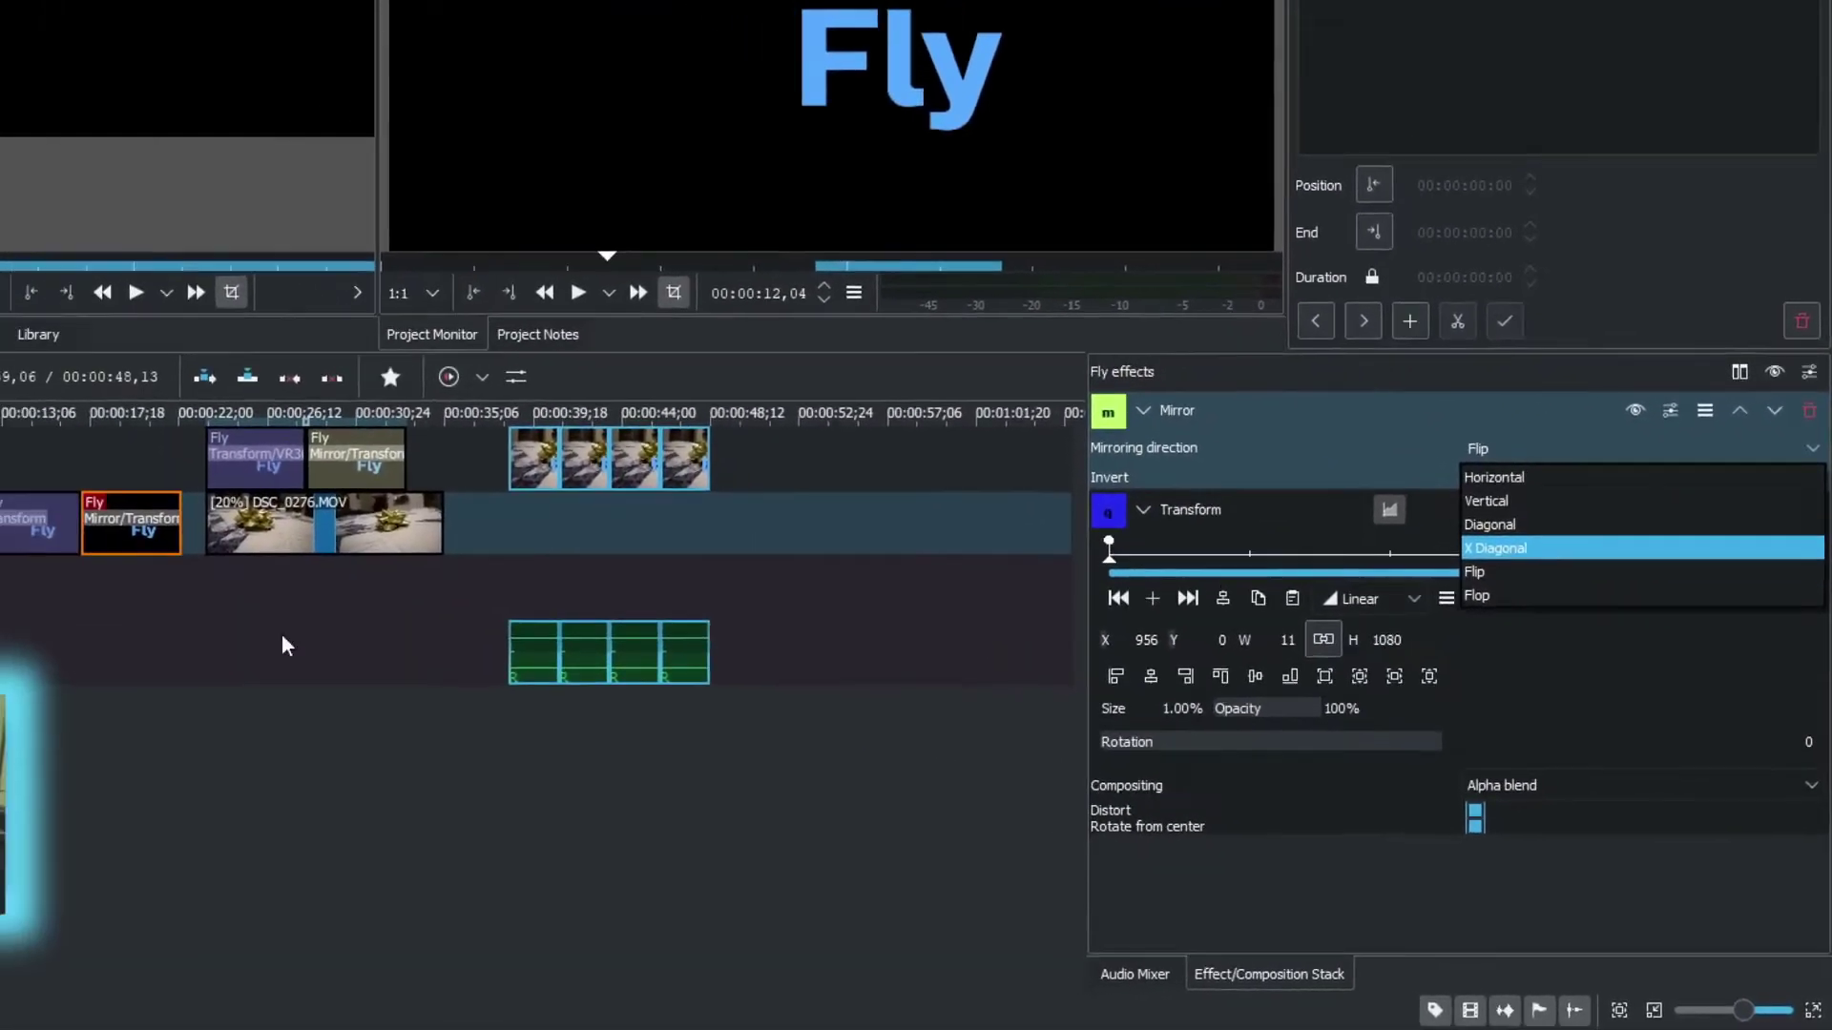
mouse_move(487, 553)
left_mouse_down()
mouse_move(576, 566)
mouse_move(471, 574)
left_mouse_up()
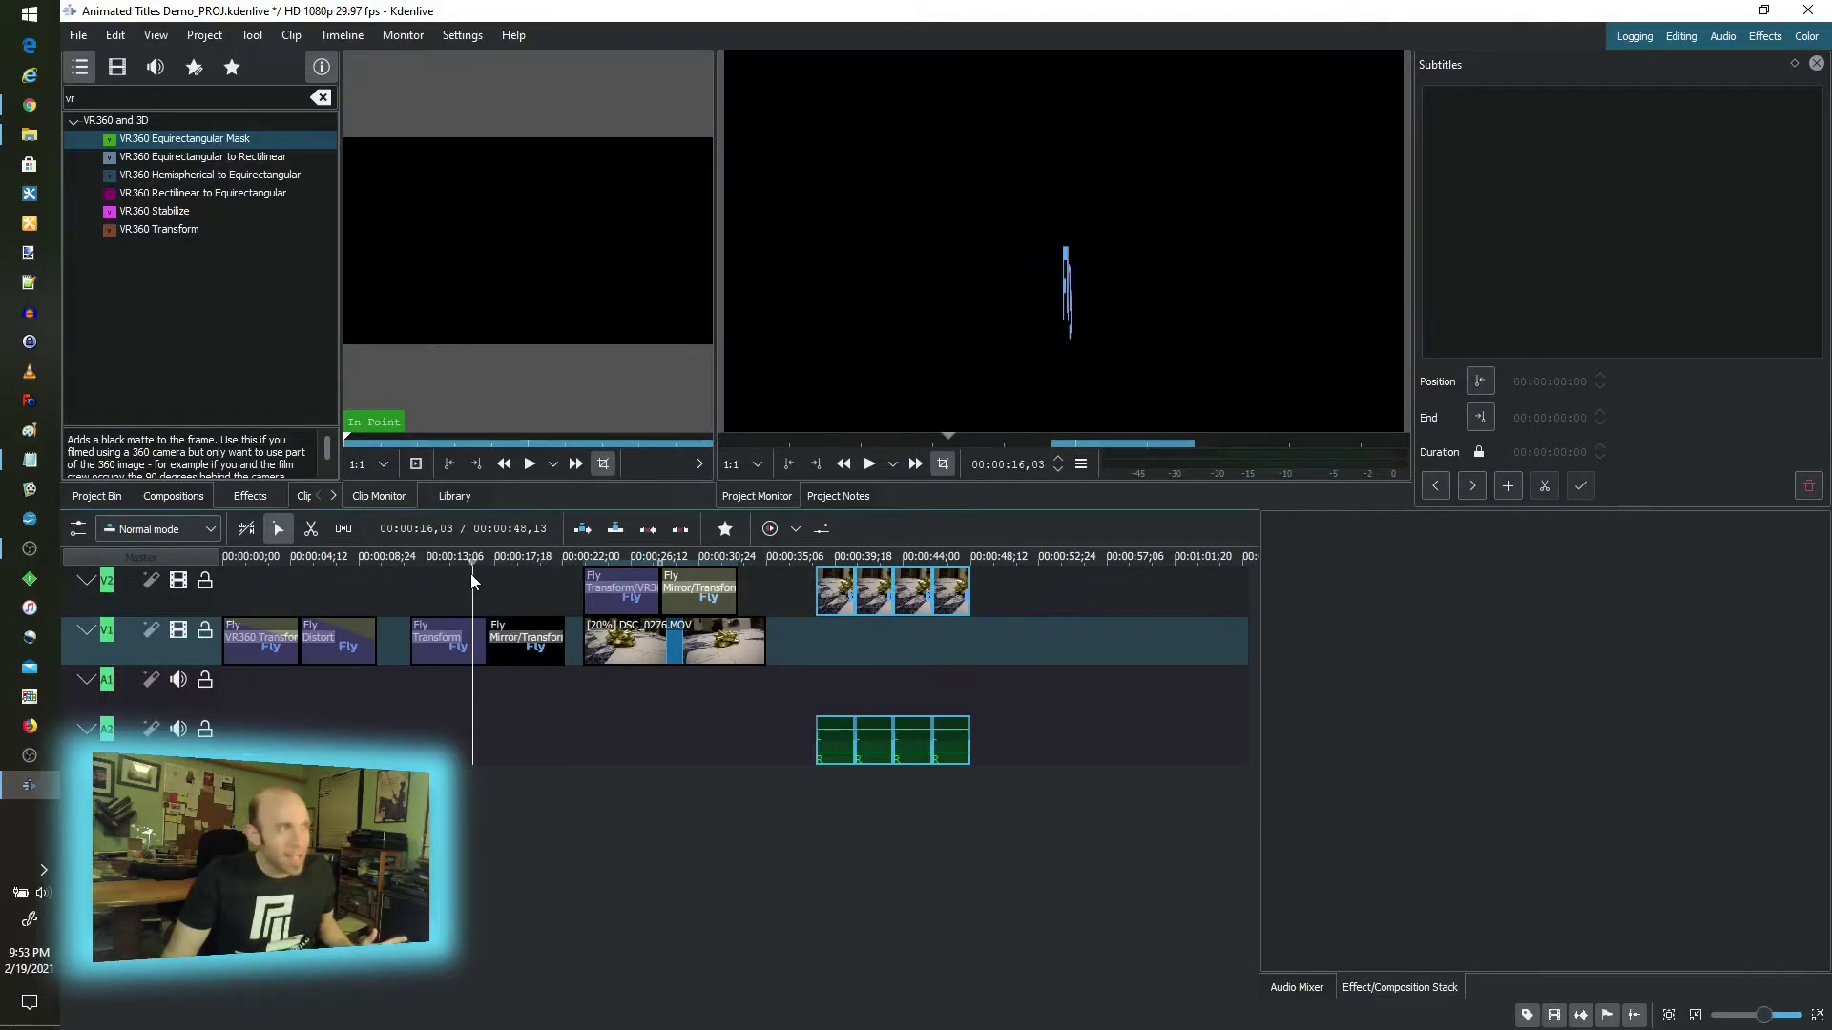
Set the Fly Transform end keyframe to X 956, W 11, size 1%, then preview the squeeze
left_click(432, 634)
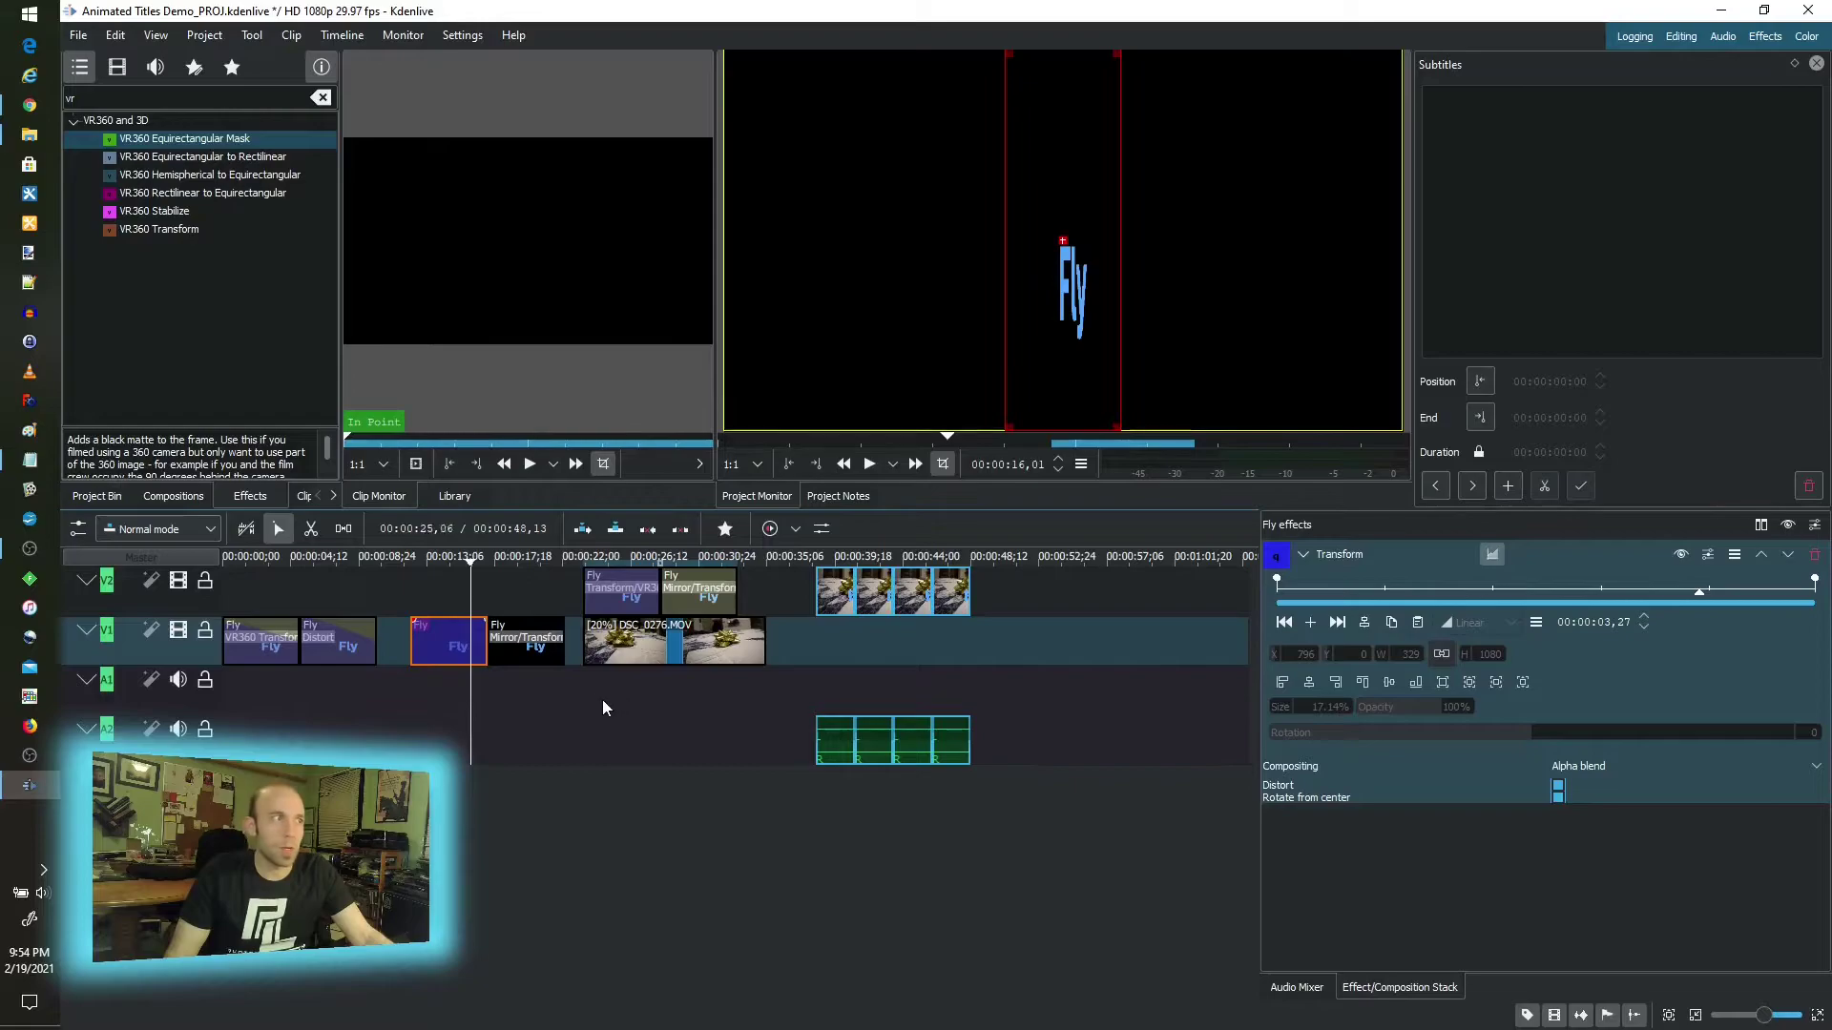
left_click_drag(500, 558, 412, 579)
key("space")
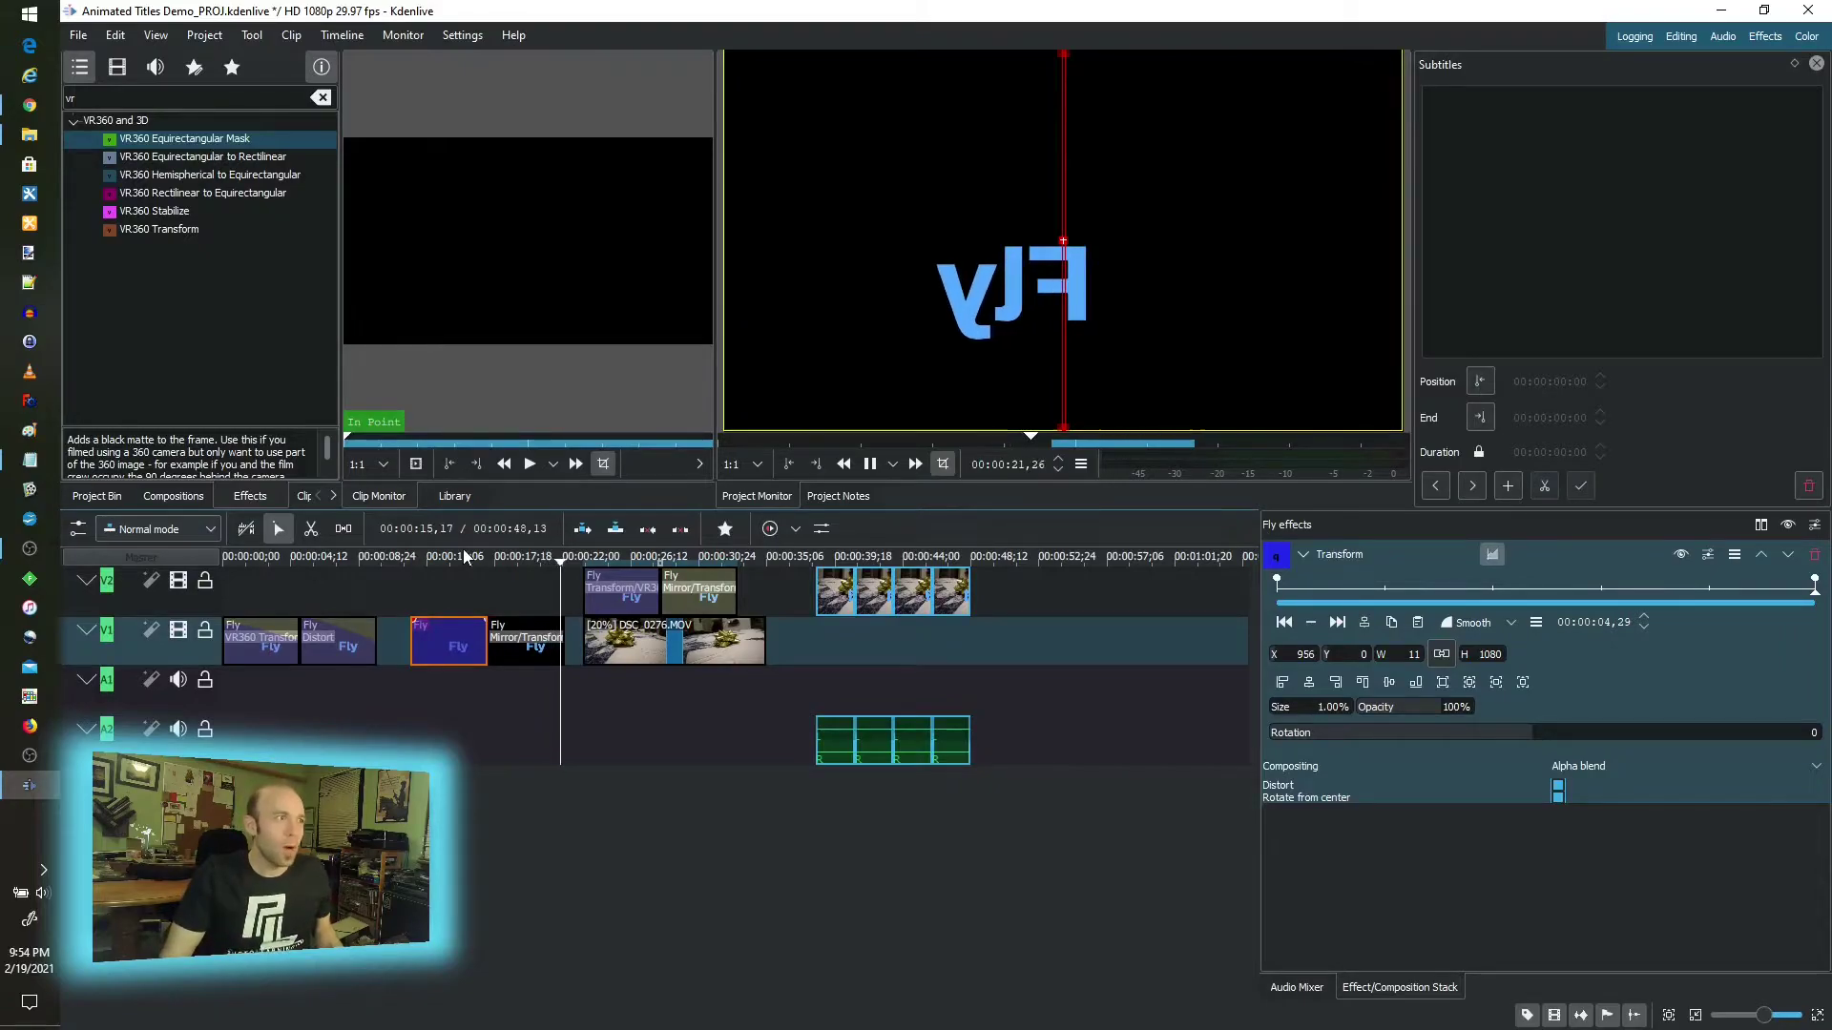
Stop playback and move the playhead onto the V2 Fly title over the gold-bow footage
key("space")
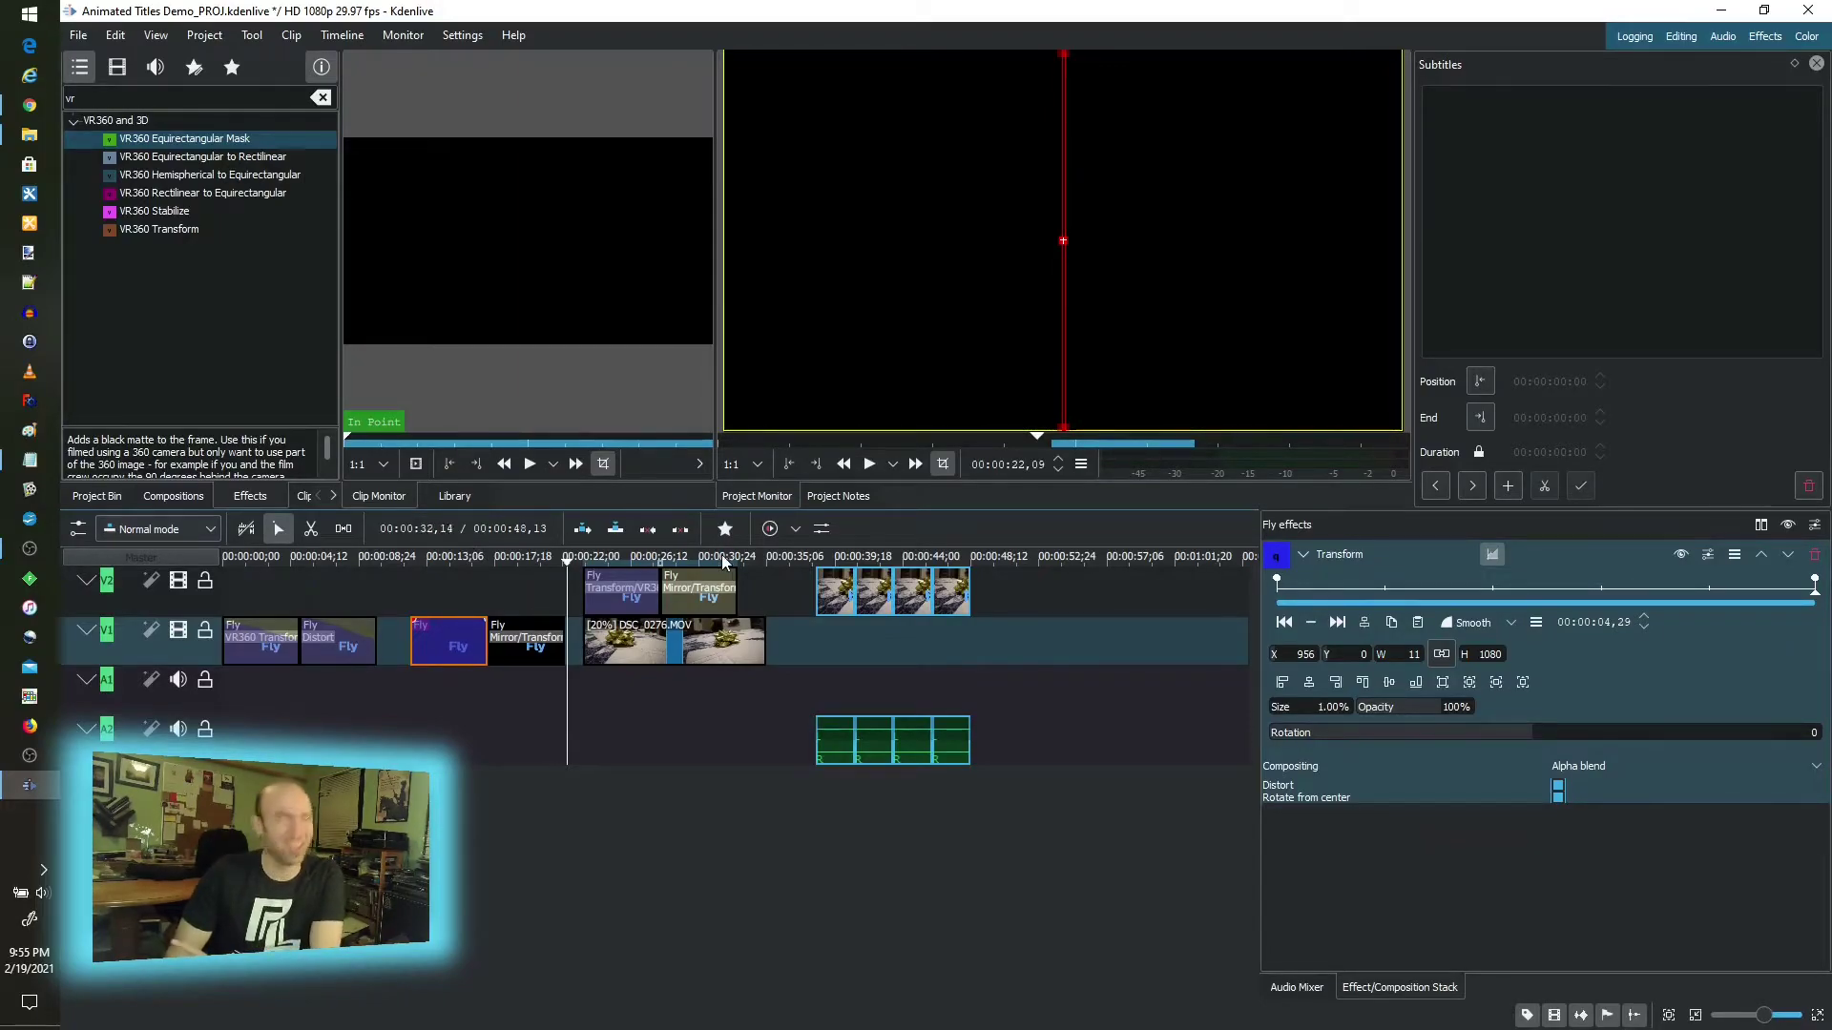
left_click(592, 558)
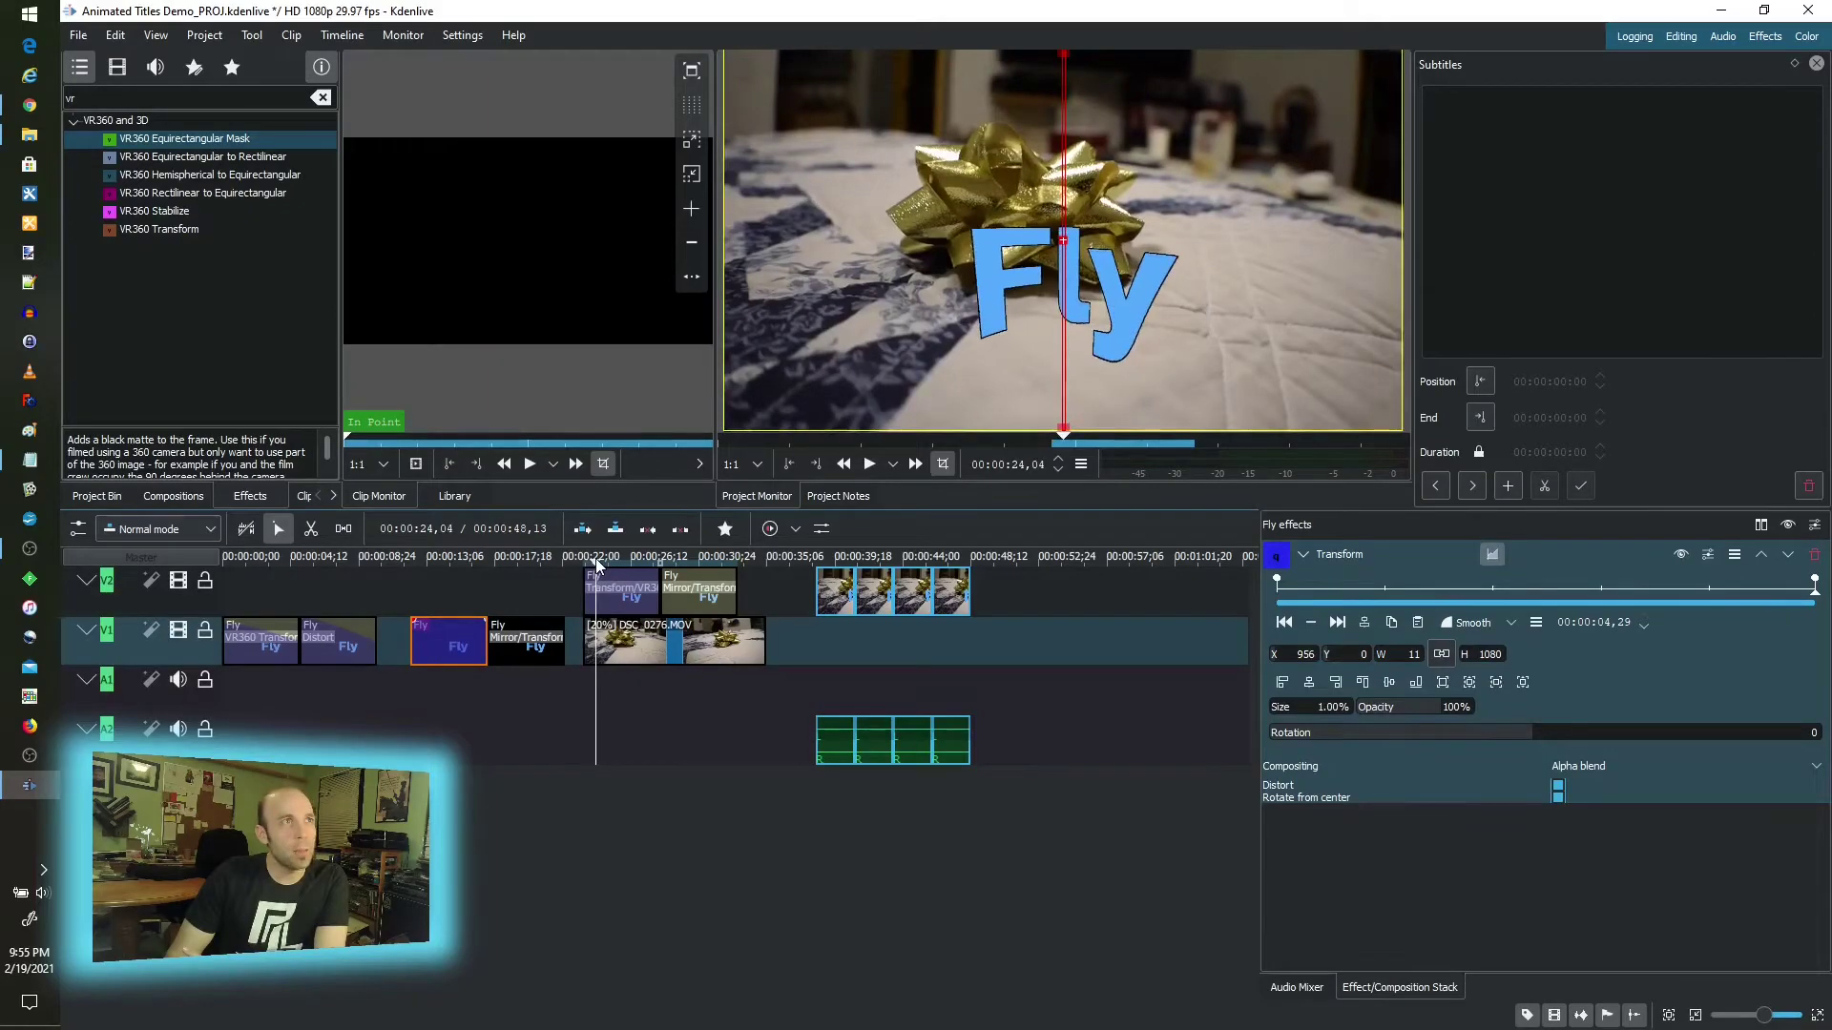
left_click_drag(595, 558, 617, 565)
Select the first overlay Fly clip and place the playhead just before the title begins
left_click(615, 584)
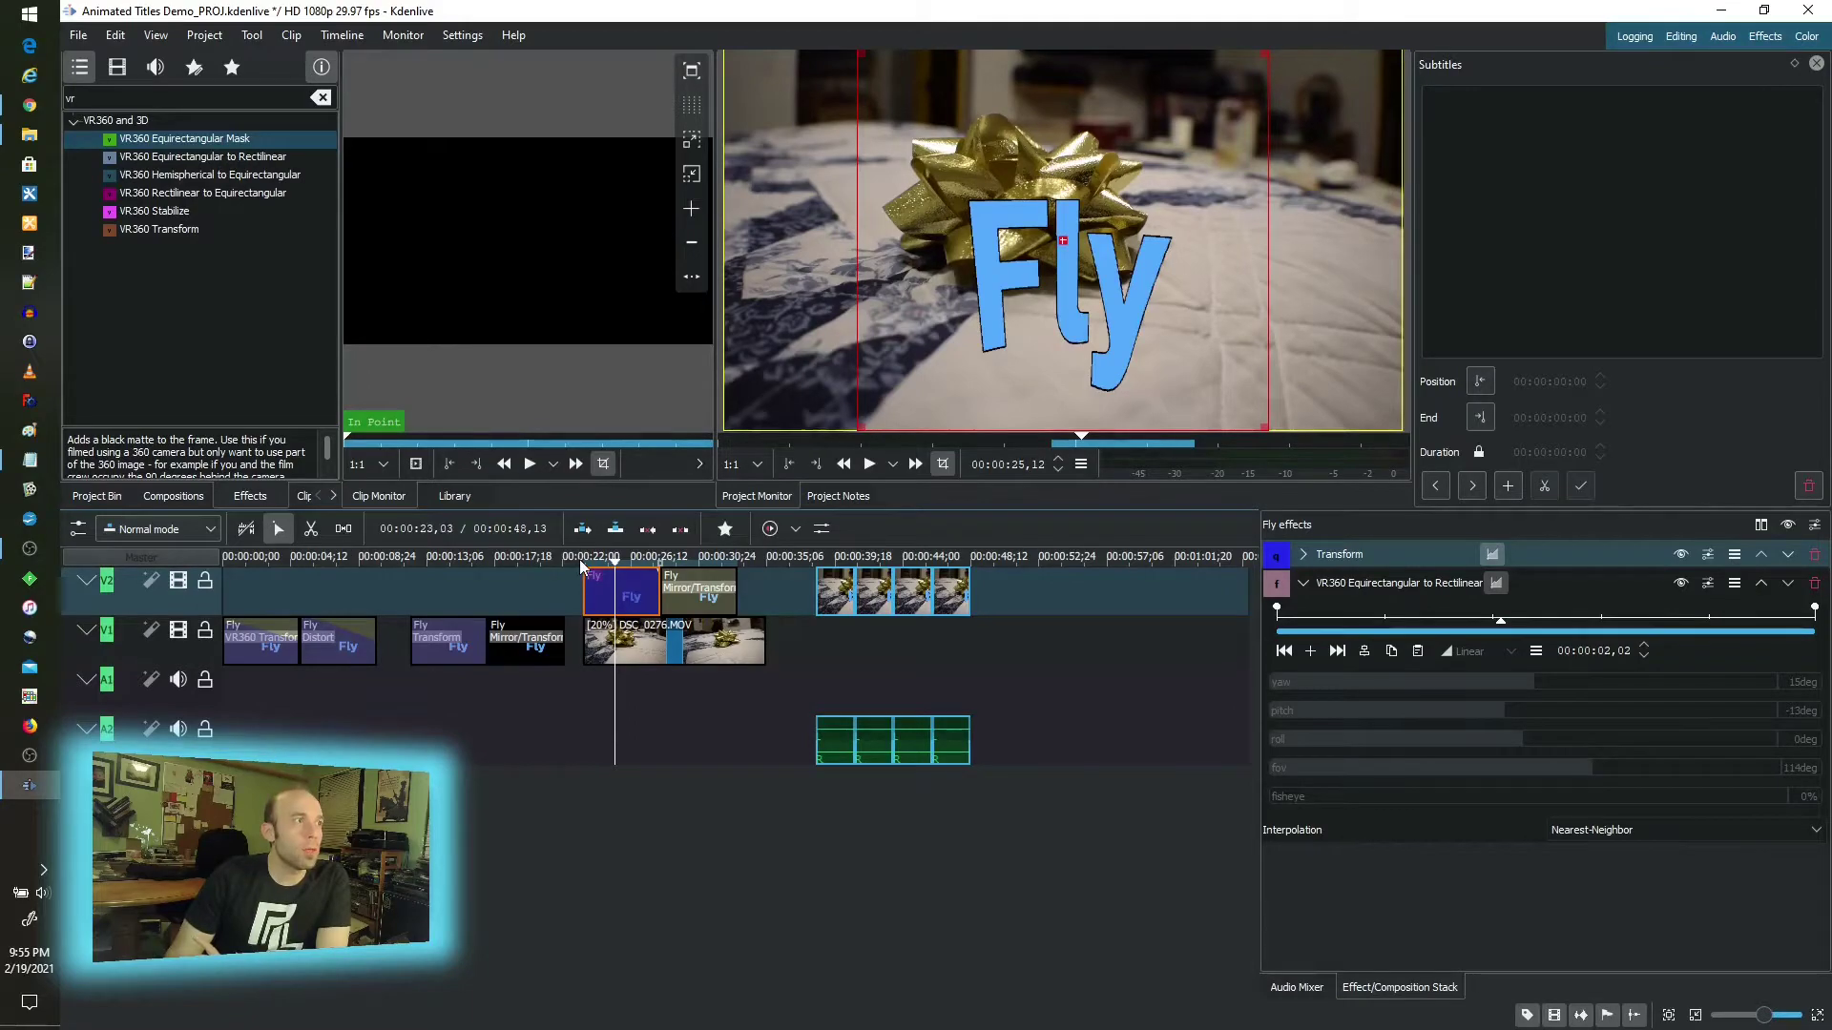
left_click(581, 562)
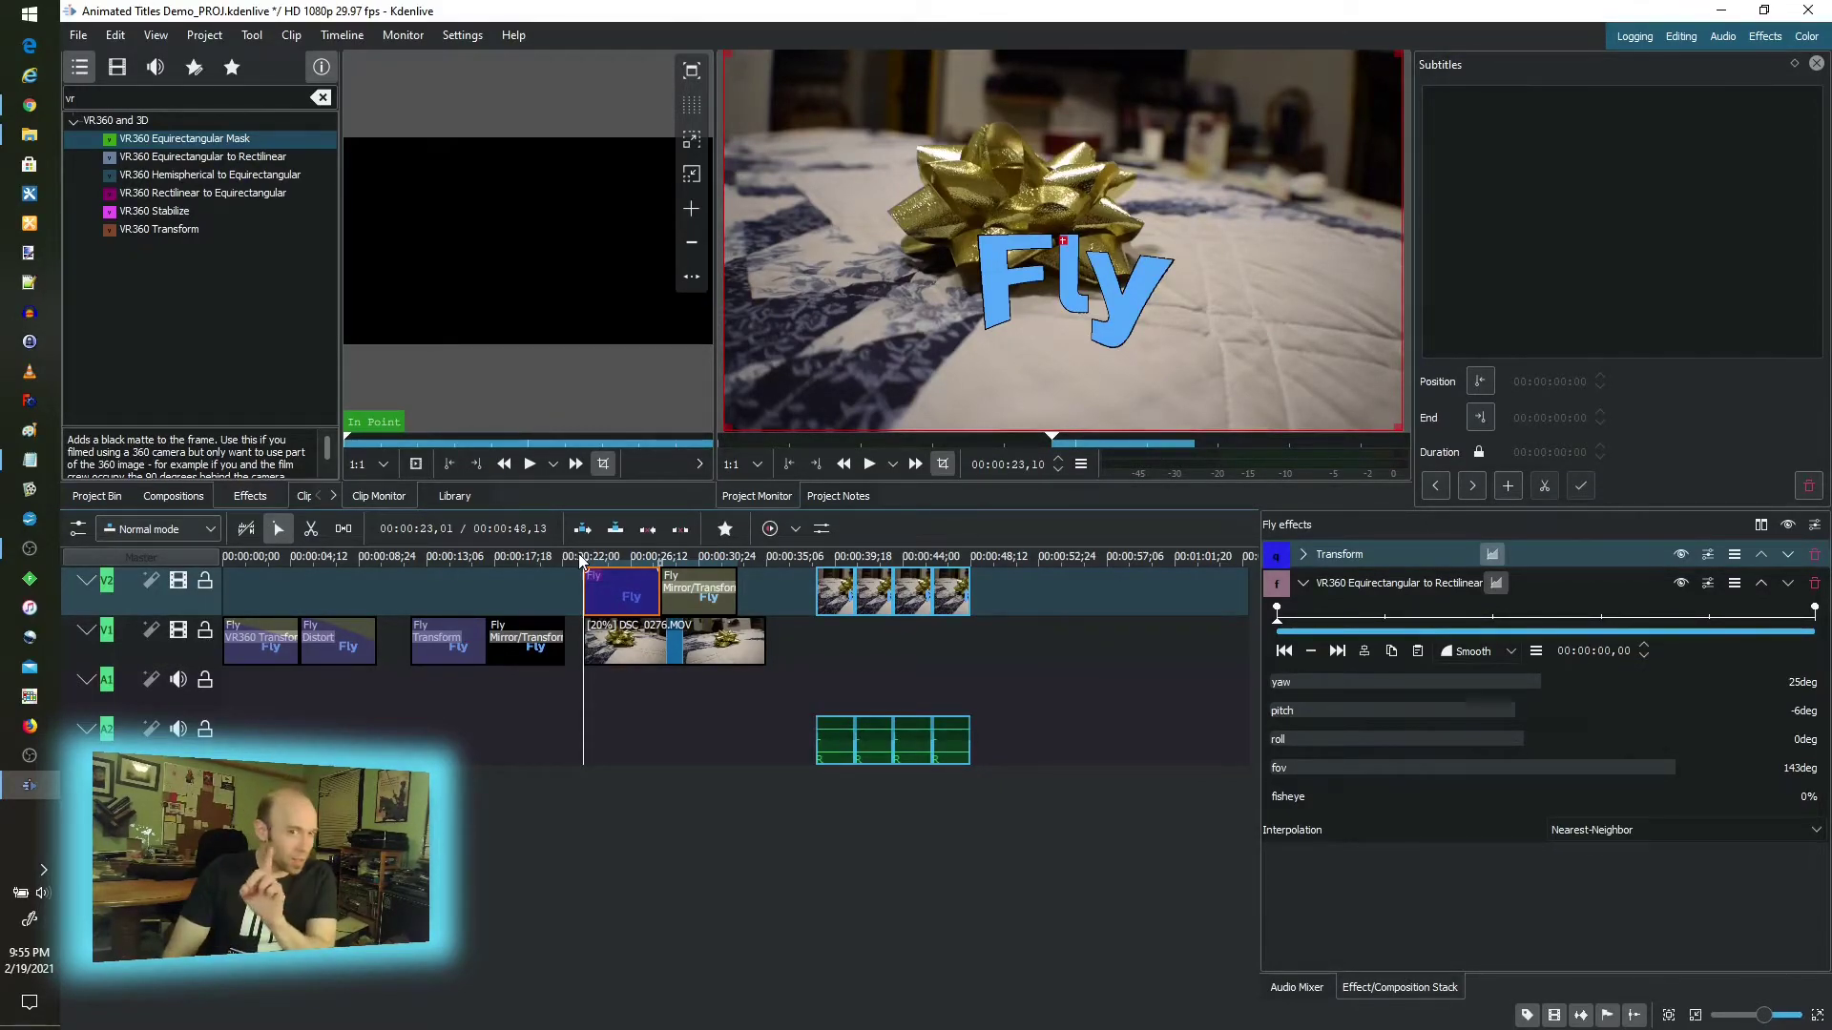
left_click_drag(585, 558, 578, 563)
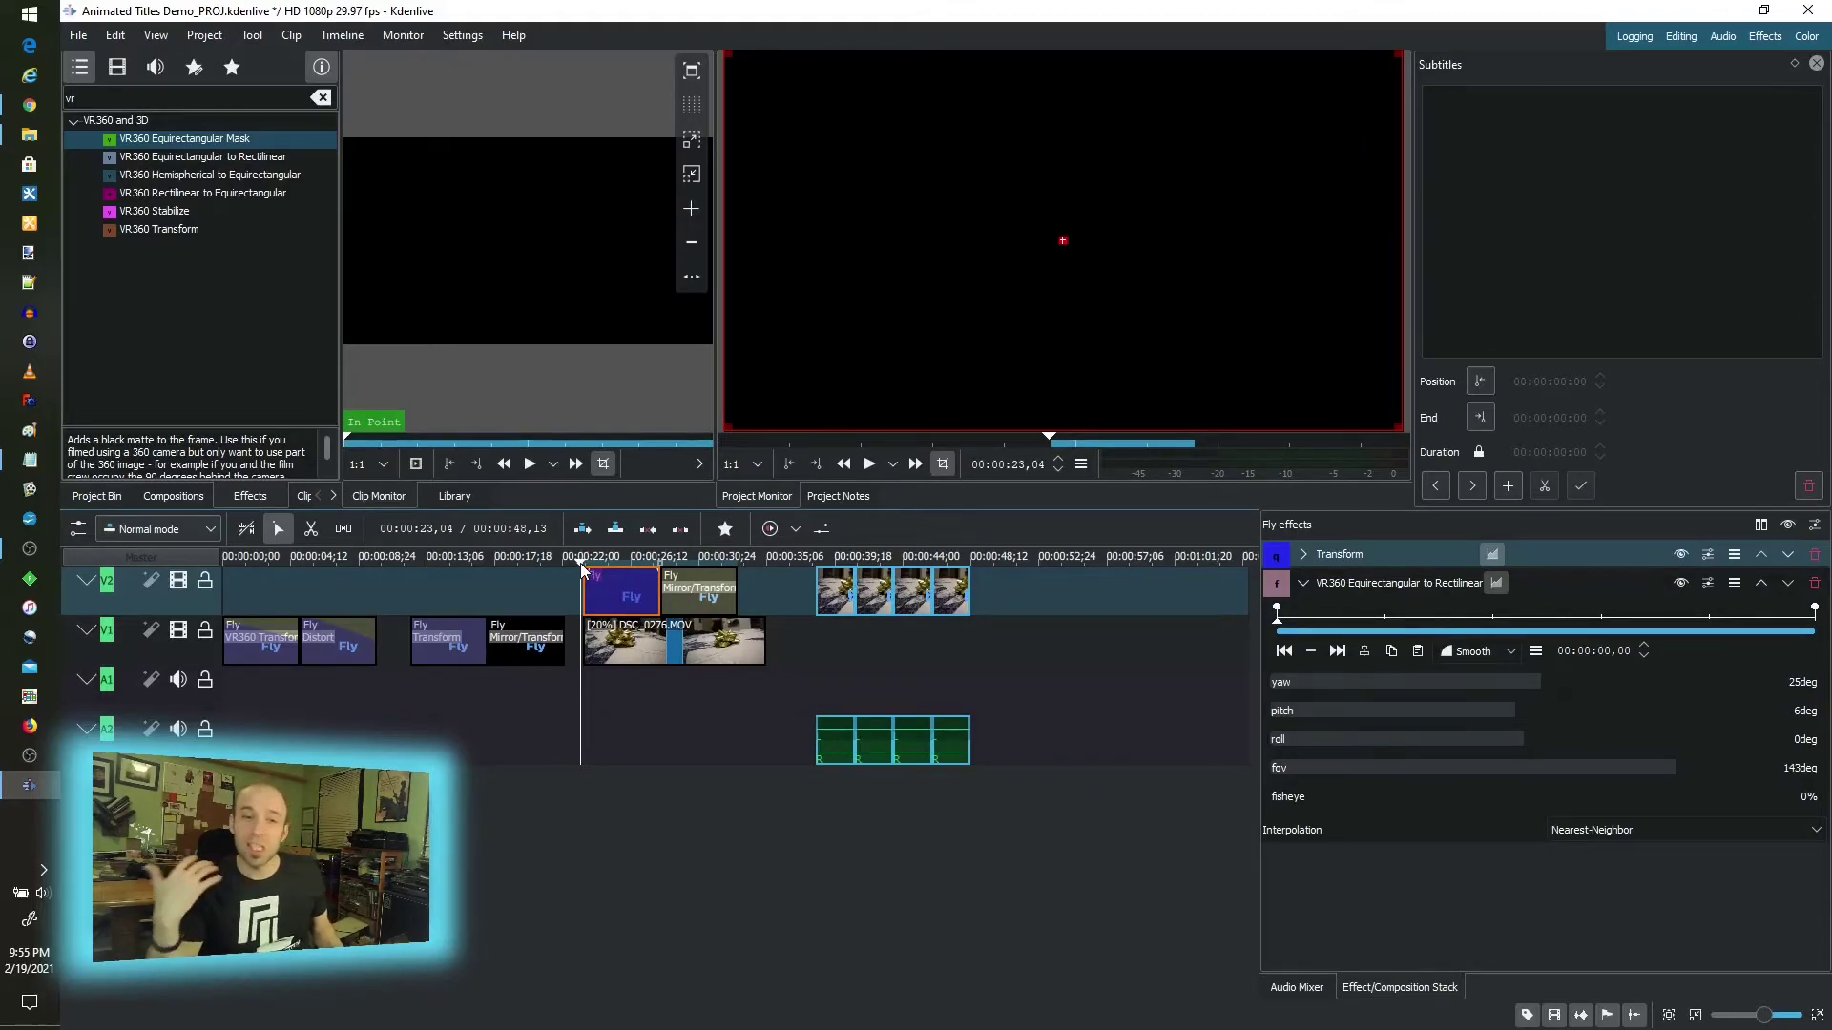
Play the overlay title's yaw, pitch and fov perspective swing, then scrub back and replay it
key("space")
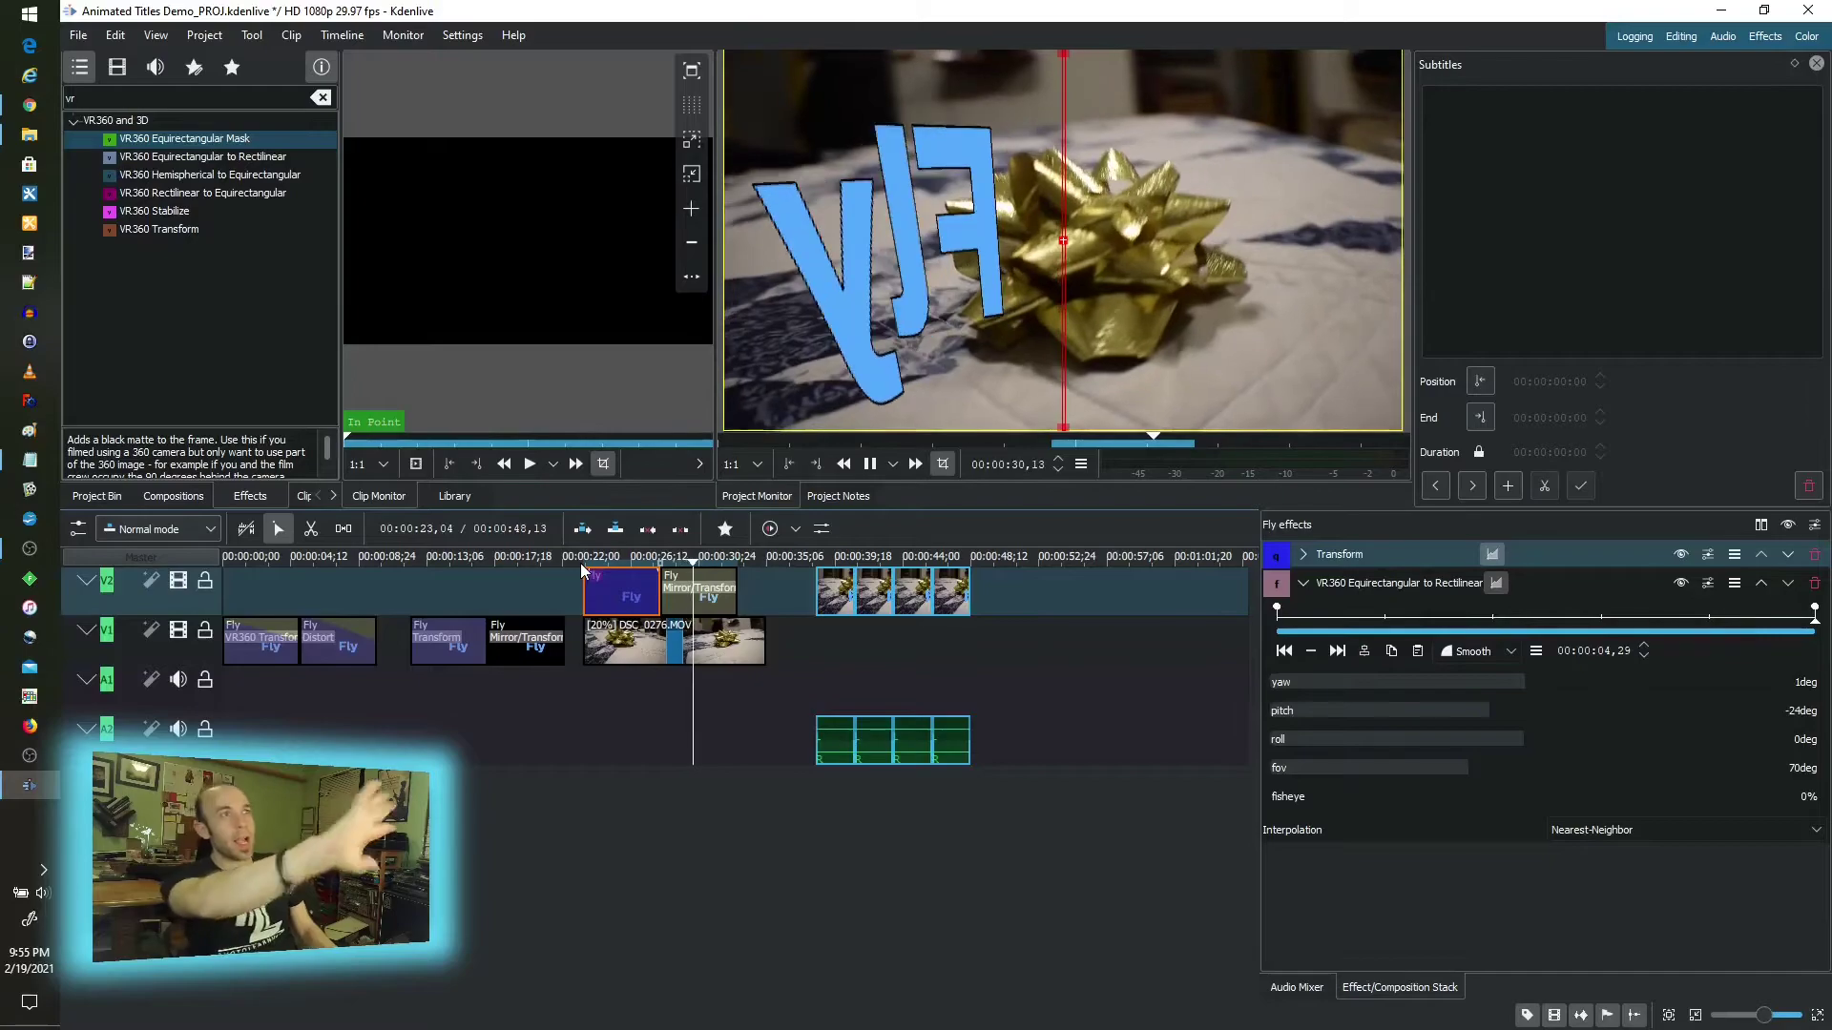
key("space")
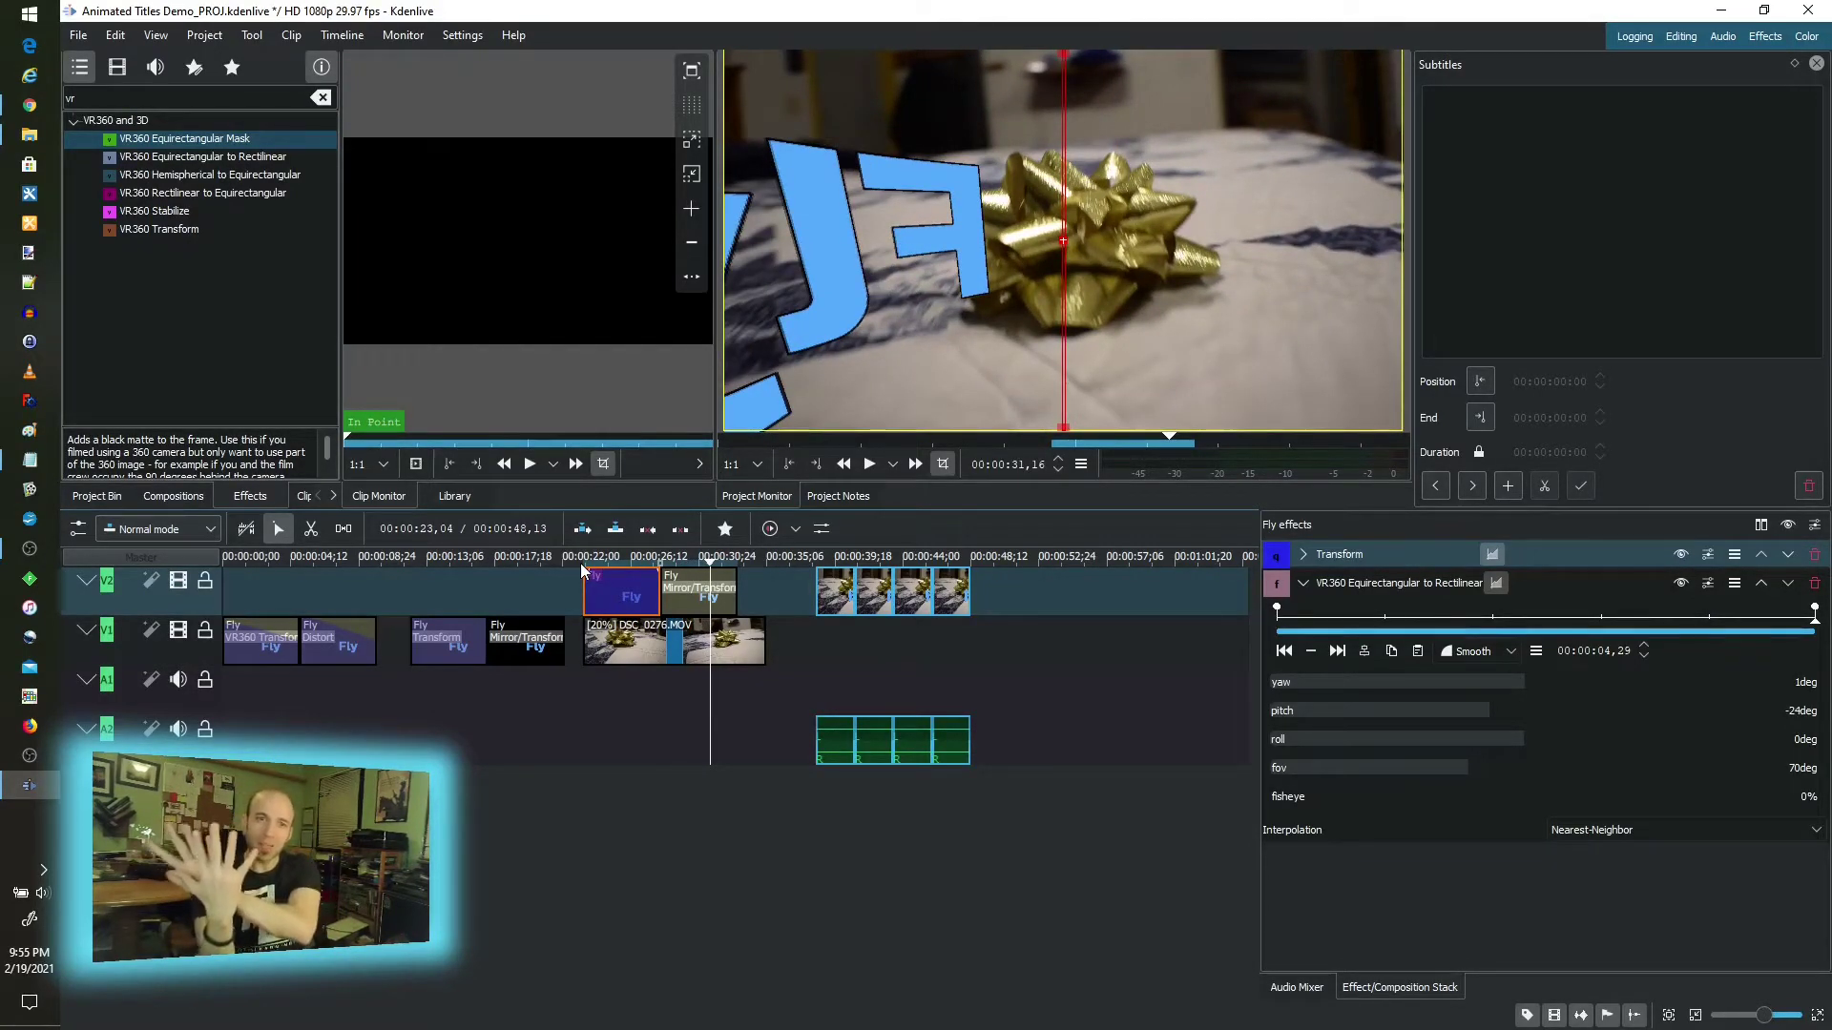
left_click_drag(633, 557, 694, 580)
key("space")
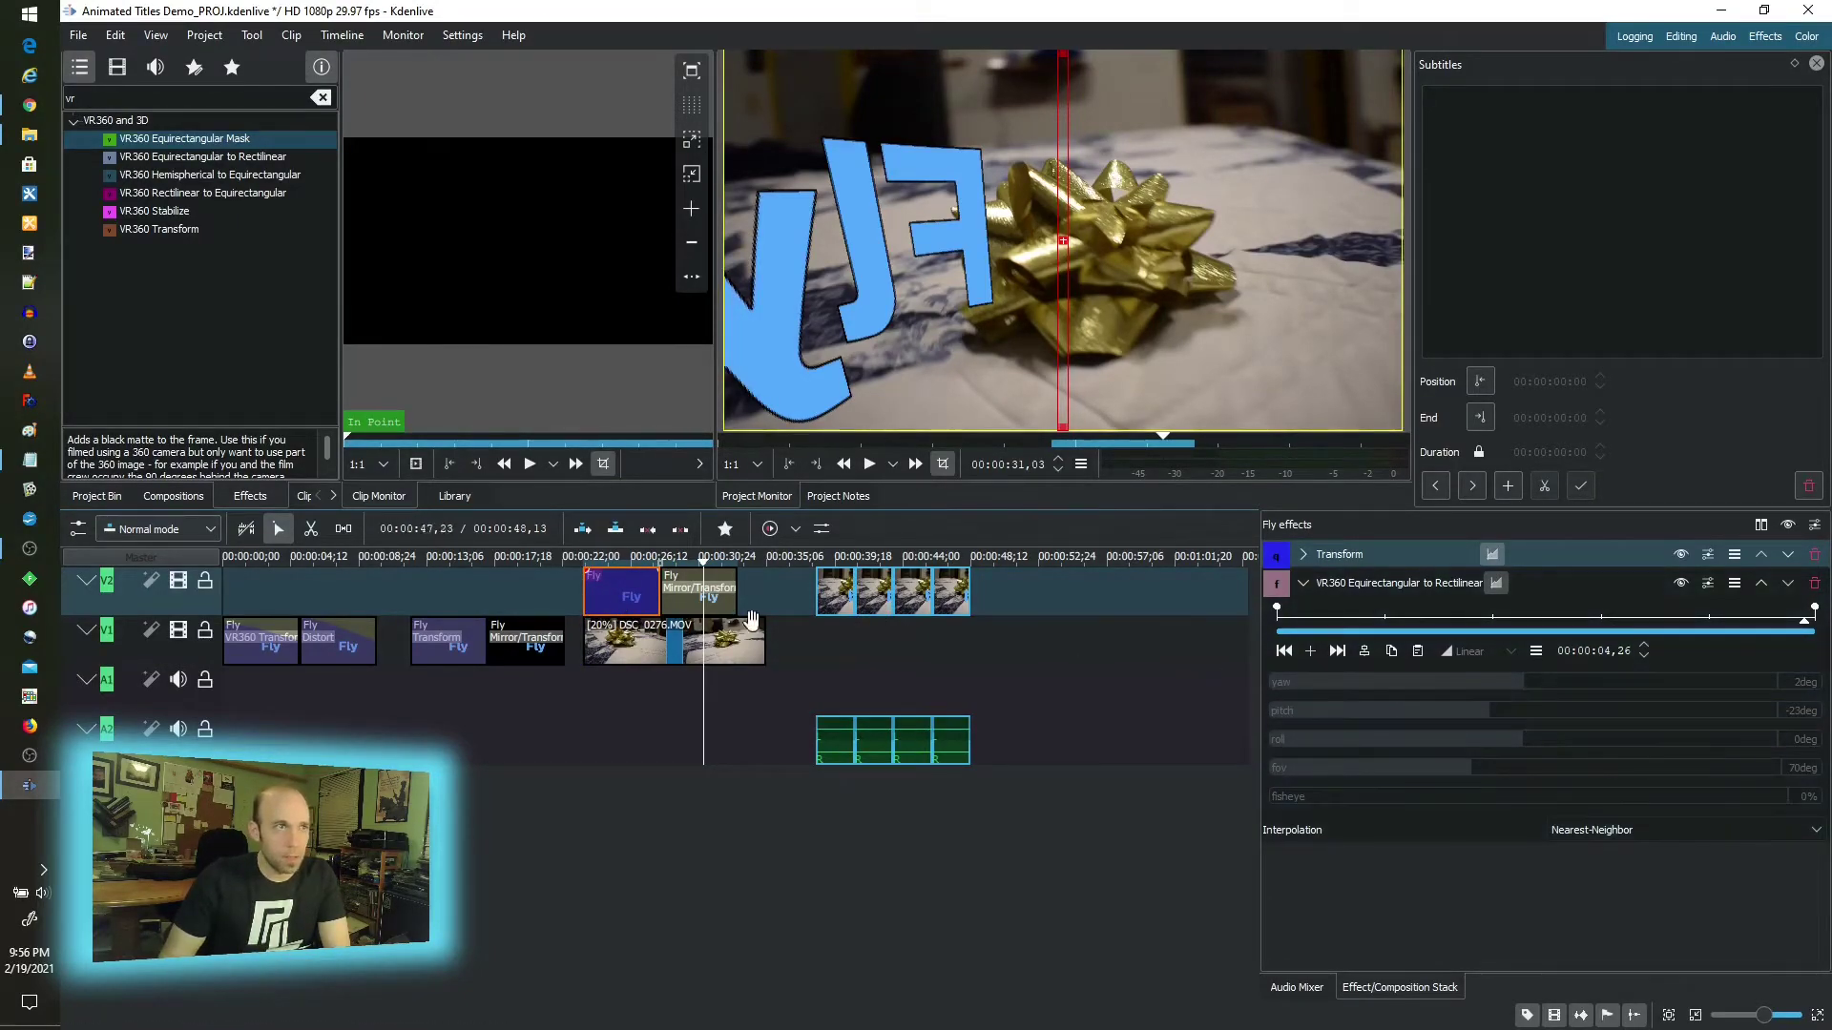
Show the second overlay Fly clip's Mirror, Transform and Equirectangular to Rectilinear effects, then scrub the ruler
left_click(668, 601)
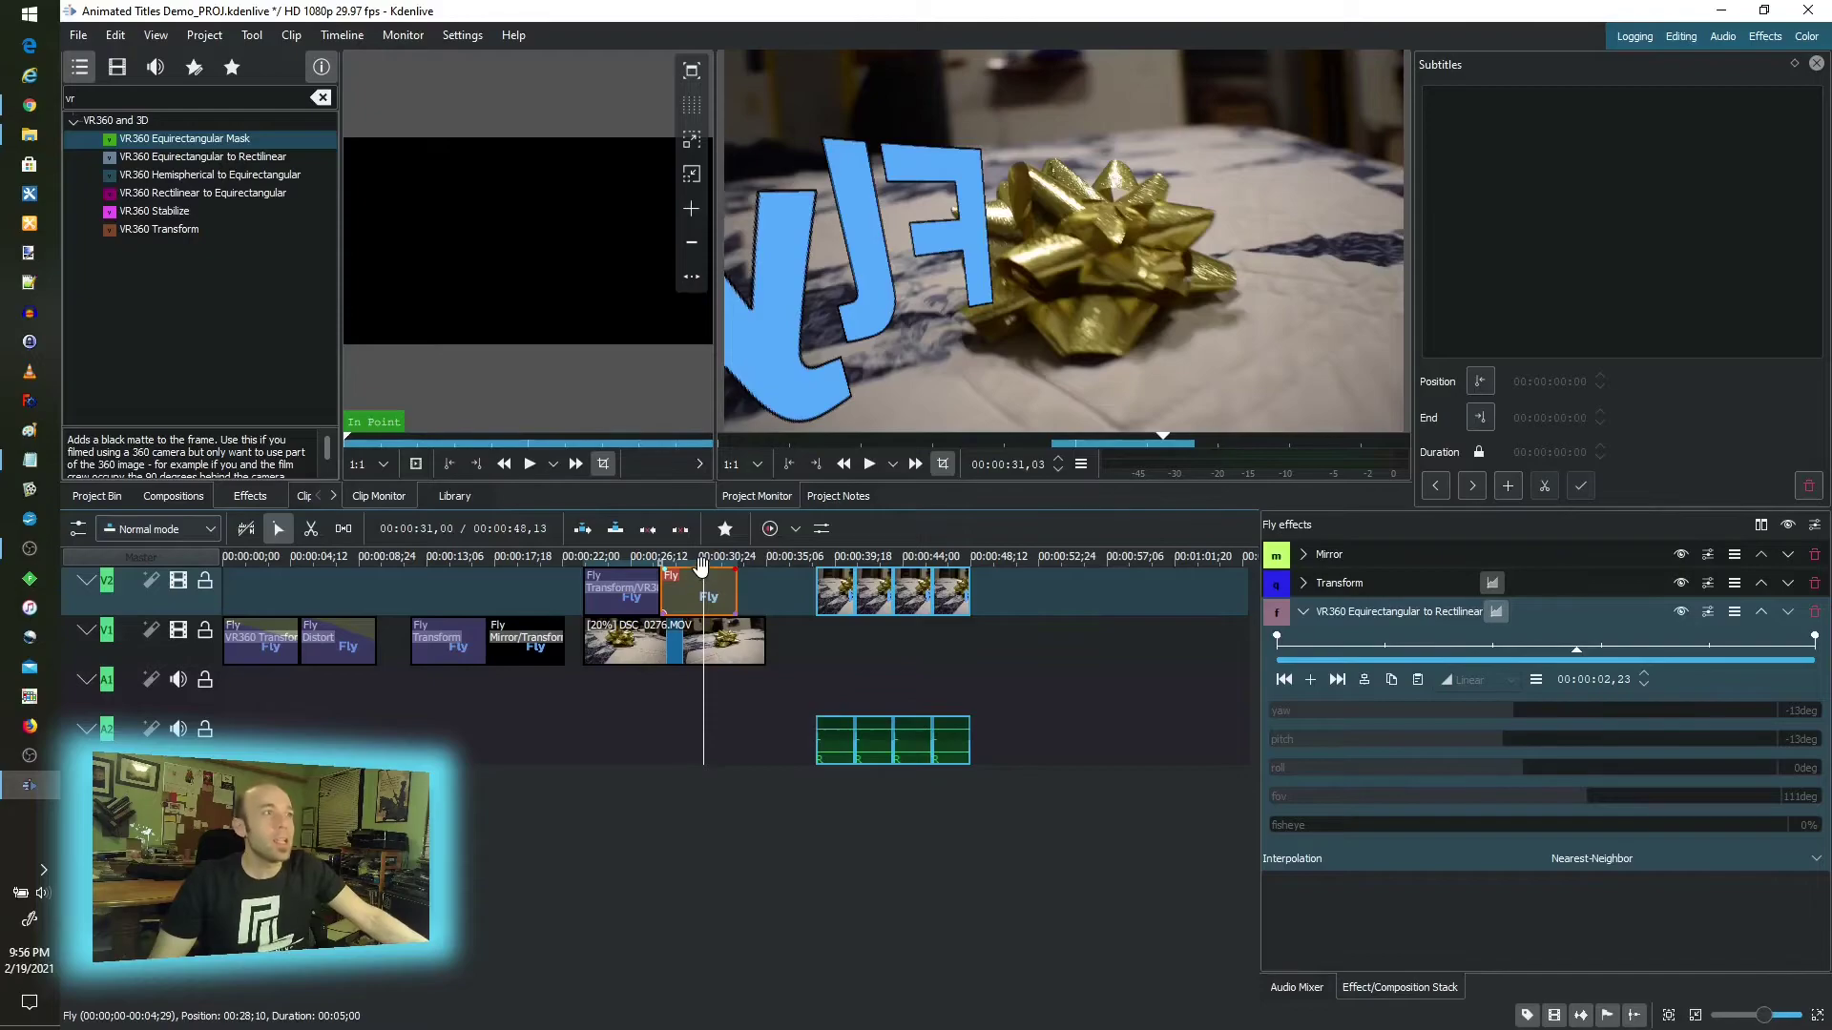
left_click_drag(703, 564, 791, 574)
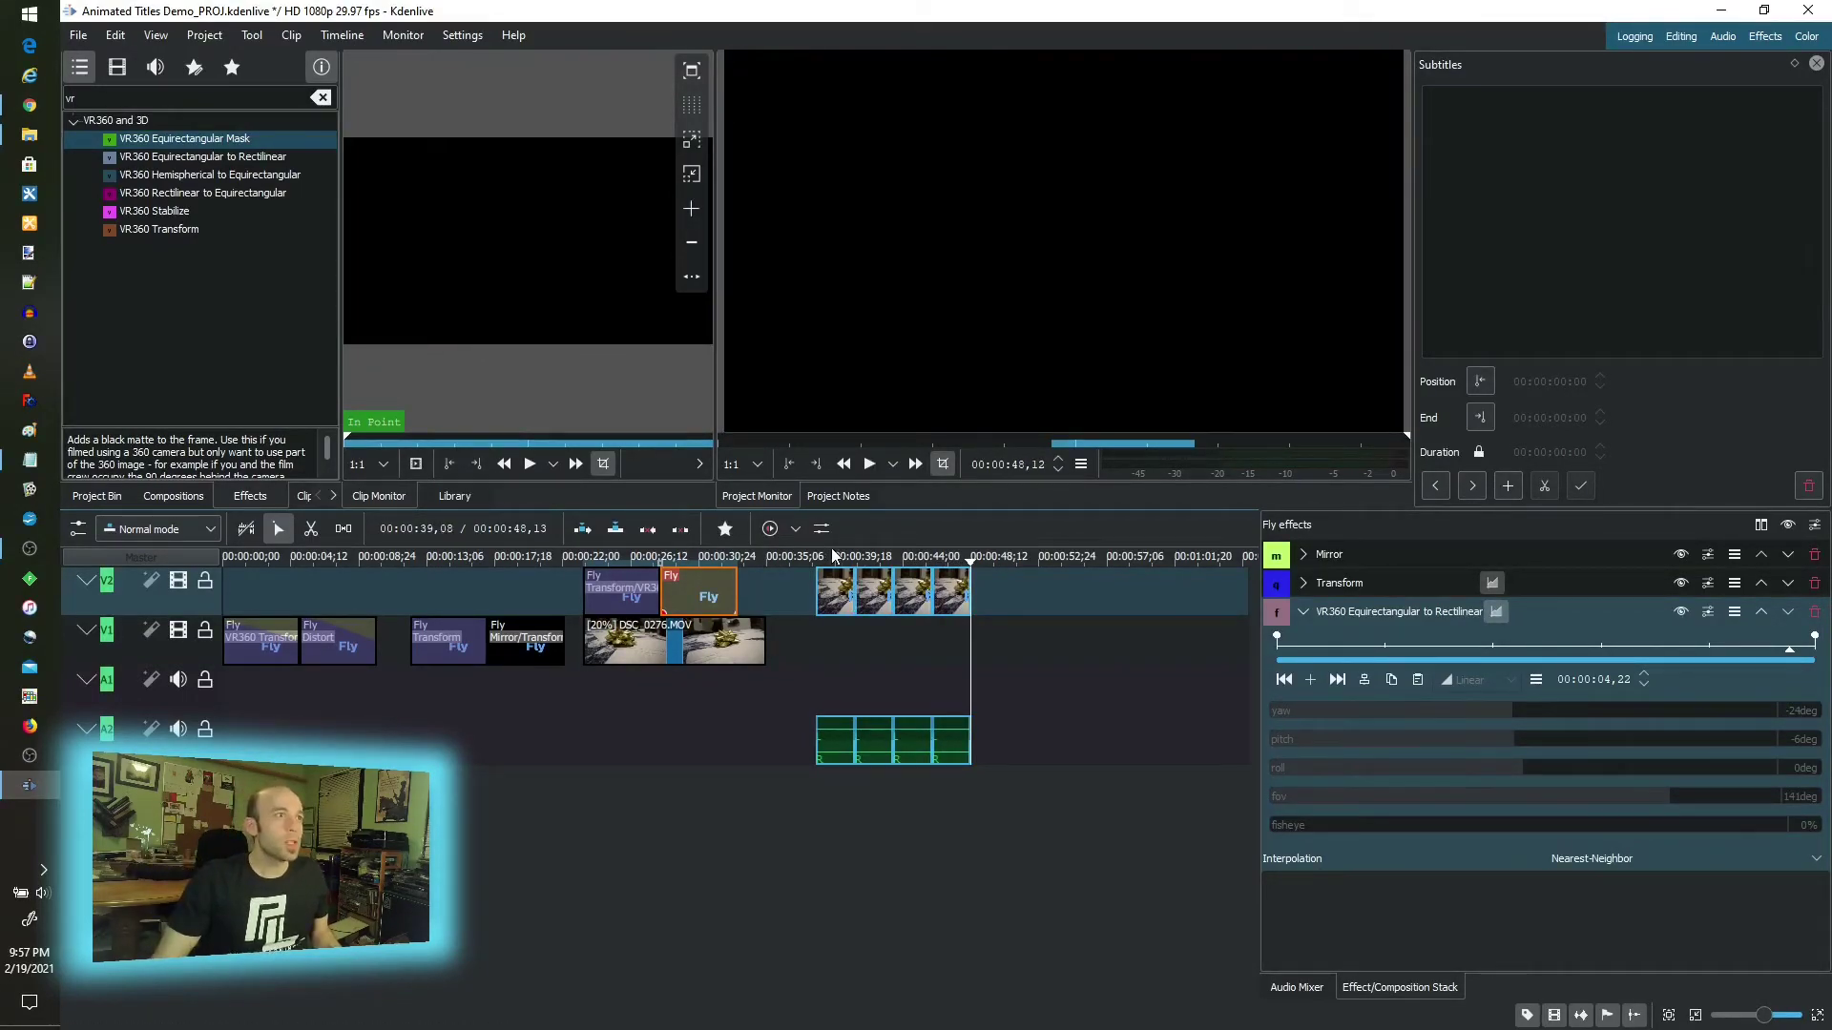
Select the first overlay Fly clip and expand its Transform effect beside Equirectangular to Rectilinear
left_click_drag(830, 557, 820, 558)
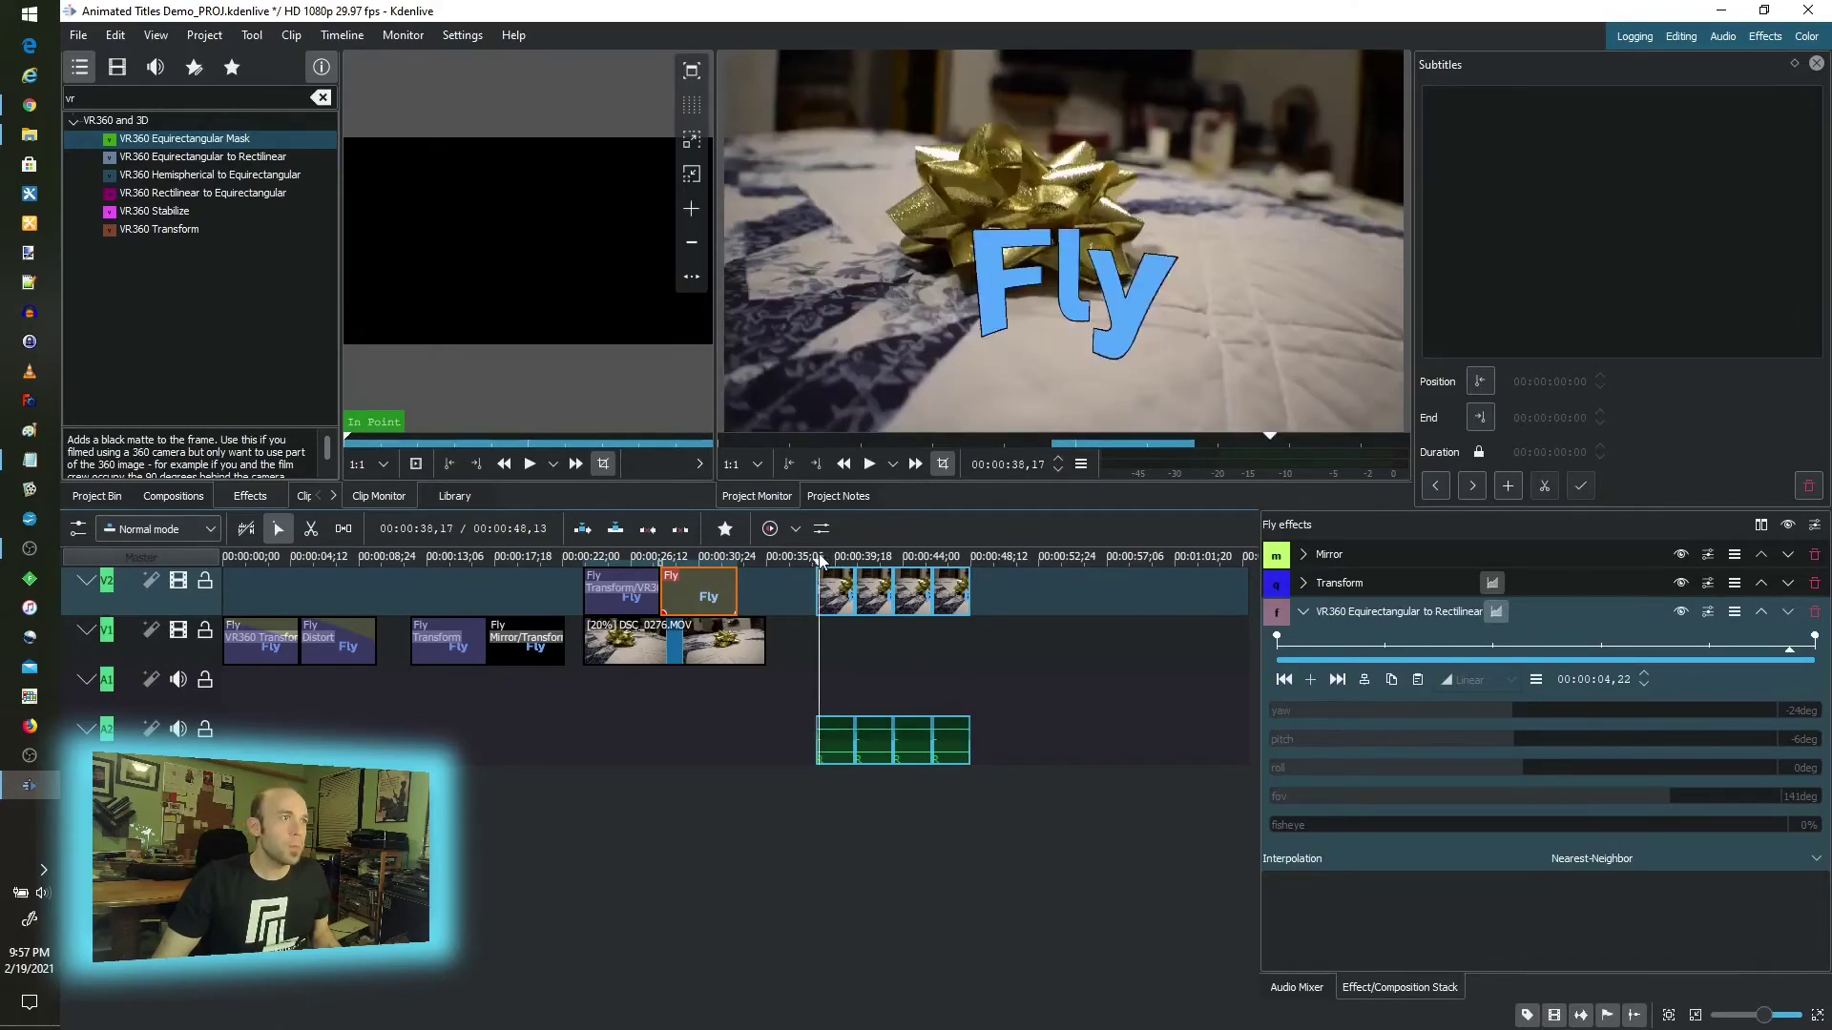
left_click(607, 589)
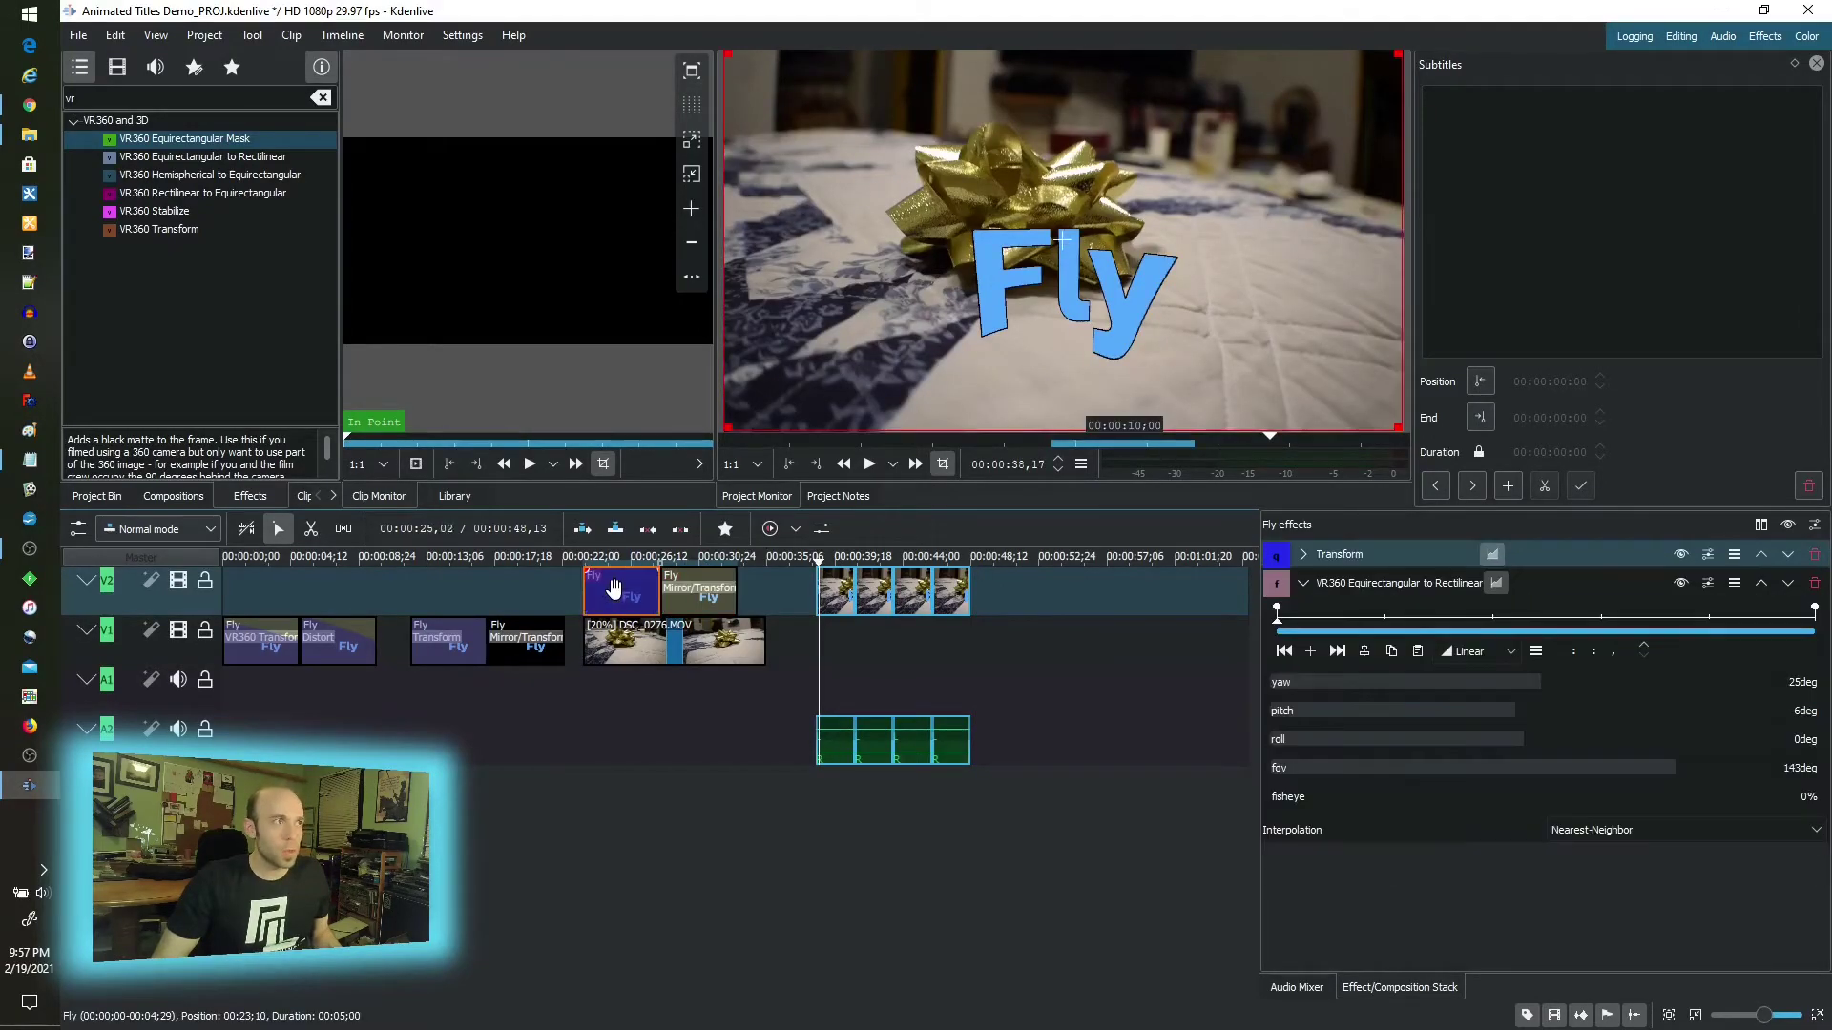
left_click(1303, 554)
left_click(1277, 579)
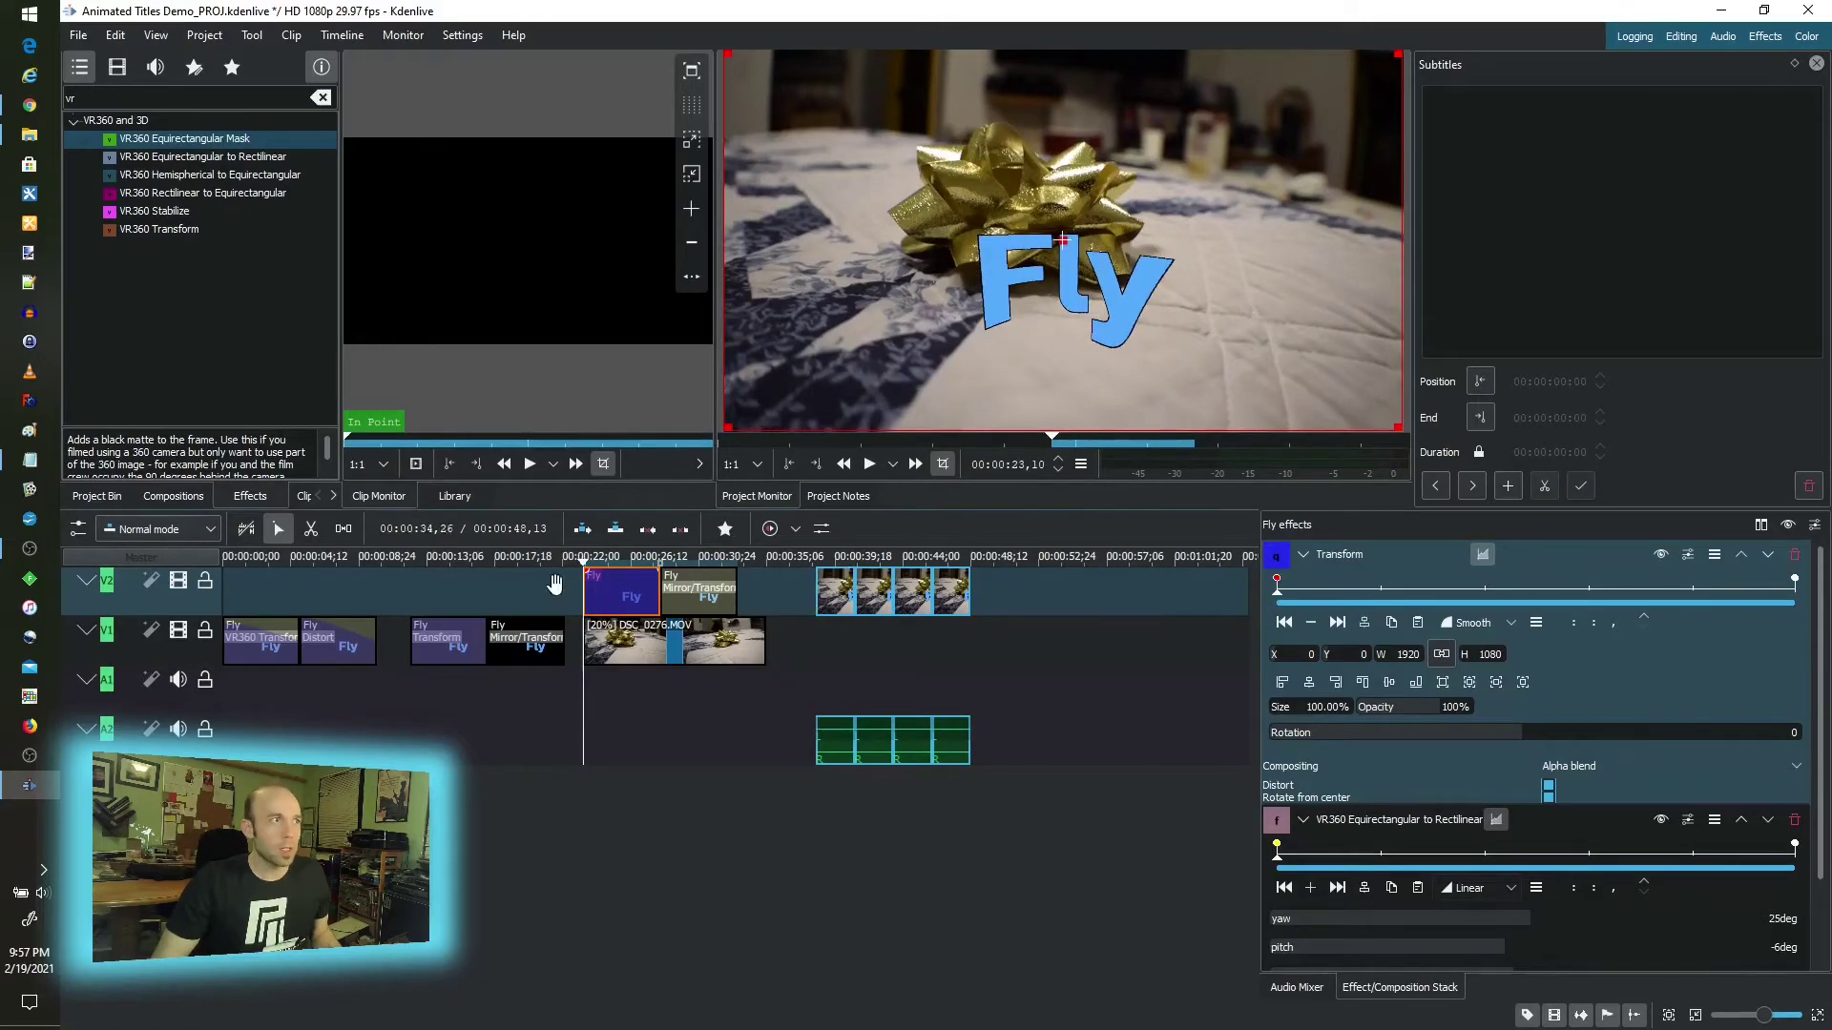